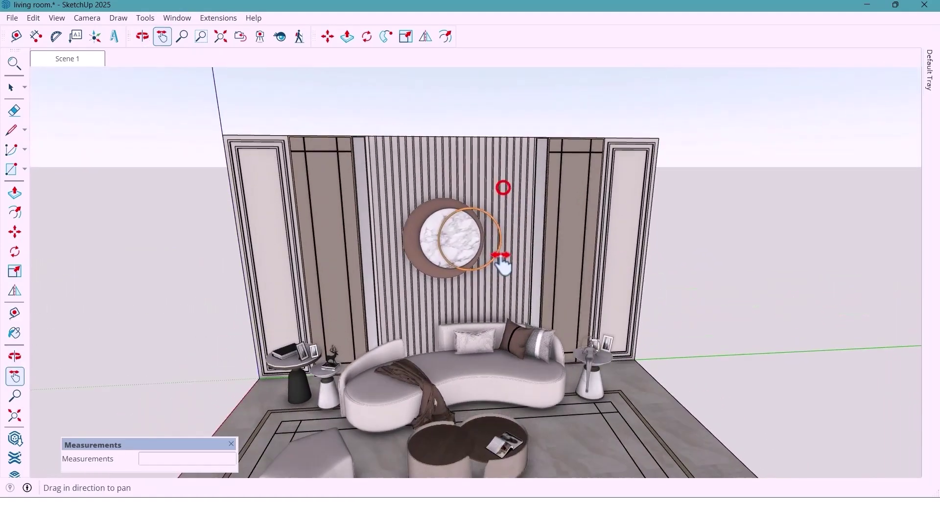
pyautogui.moveTo(504, 276); pyautogui.dragTo(461, 248, button='middle')
pyautogui.scroll(6, 521, 262)
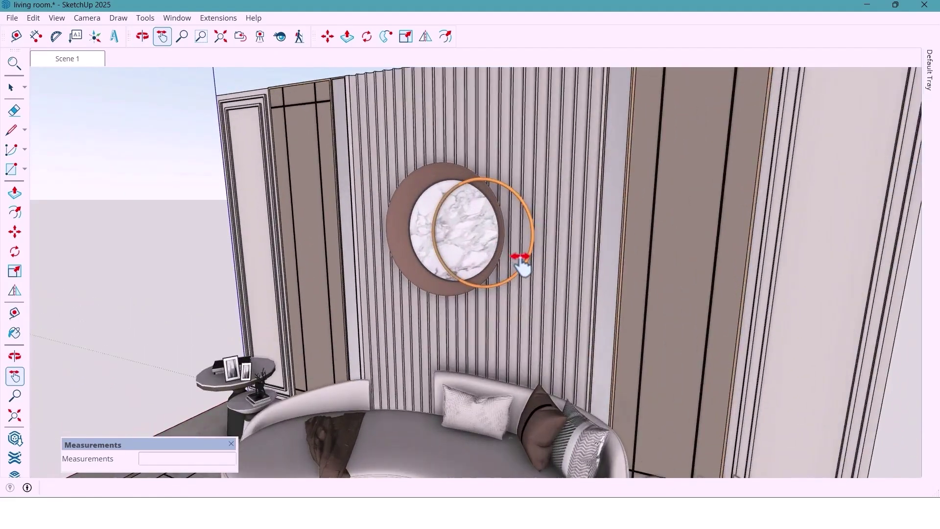
pyautogui.moveTo(578, 309); pyautogui.dragTo(663, 310, button='middle')
pyautogui.scroll(-8, 363, 269)
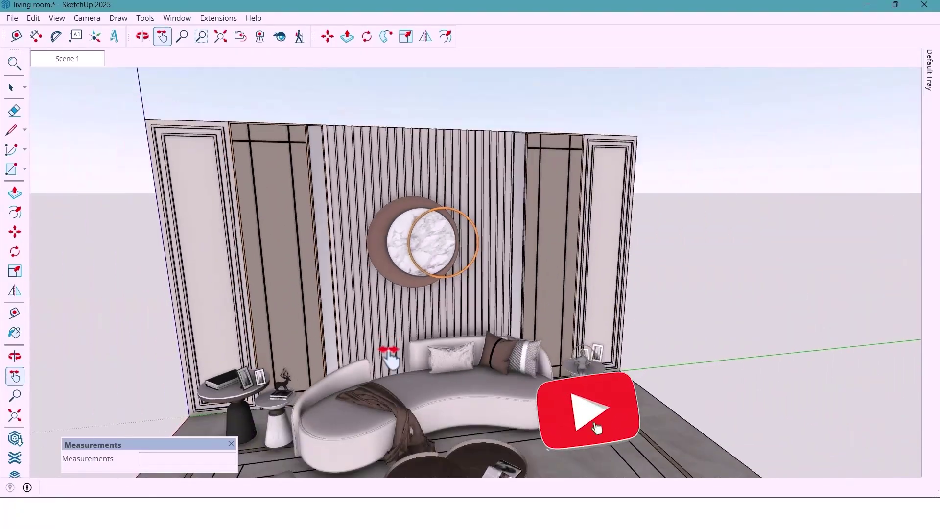
pyautogui.keyDown('shift'); pyautogui.moveTo(384, 357); pyautogui.dragTo(339, 270, button='middle'); pyautogui.keyUp('shift')
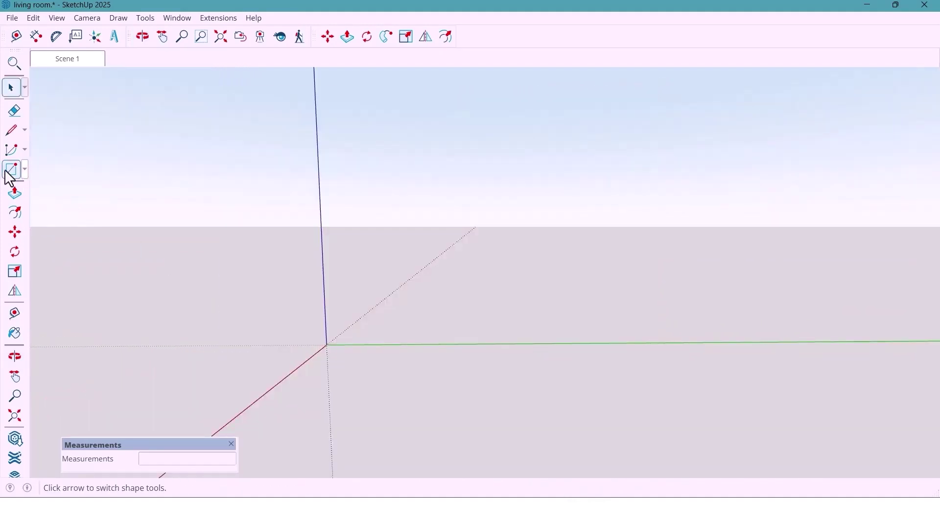
# - Draw a vertical wall rectangle from the origin along the green axis, 3000 mm high and 5100 mm wide
pyautogui.click(10, 168)
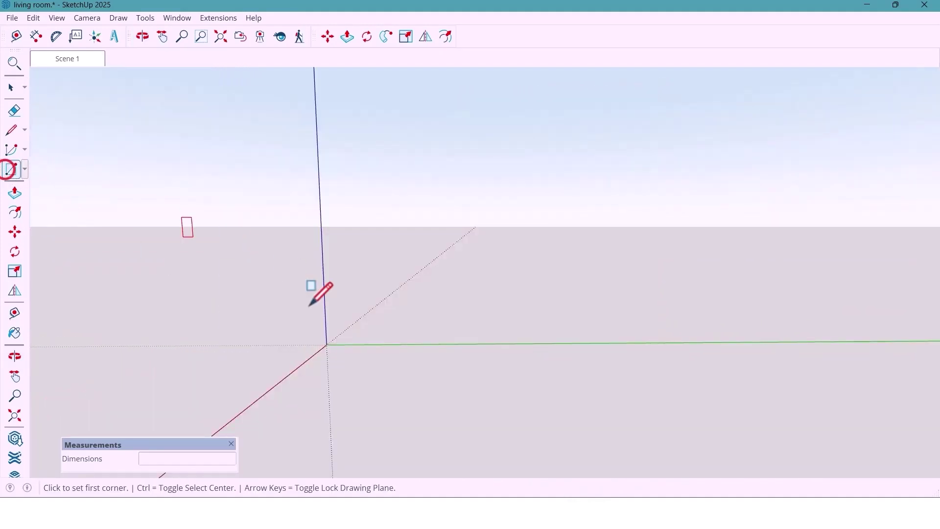
pyautogui.click(327, 344)
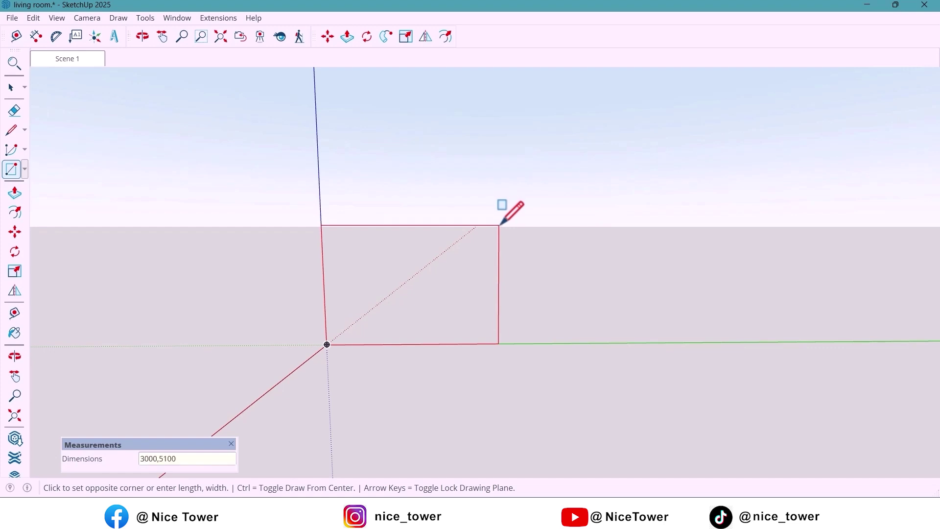
pyautogui.press('Return')
# - Place two vertical guides on the wall, one 700 mm from its left edge and another 700 mm beyond the first
pyautogui.keyDown('shift'); pyautogui.moveTo(448, 256); pyautogui.dragTo(457, 273, button='middle'); pyautogui.keyUp('shift')
pyautogui.scroll(2, 456, 289)
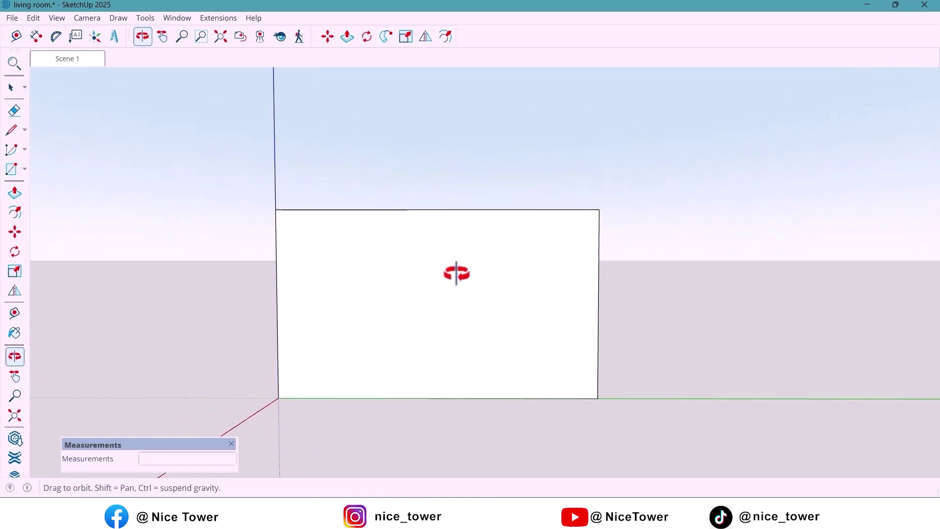
pyautogui.press('shift')
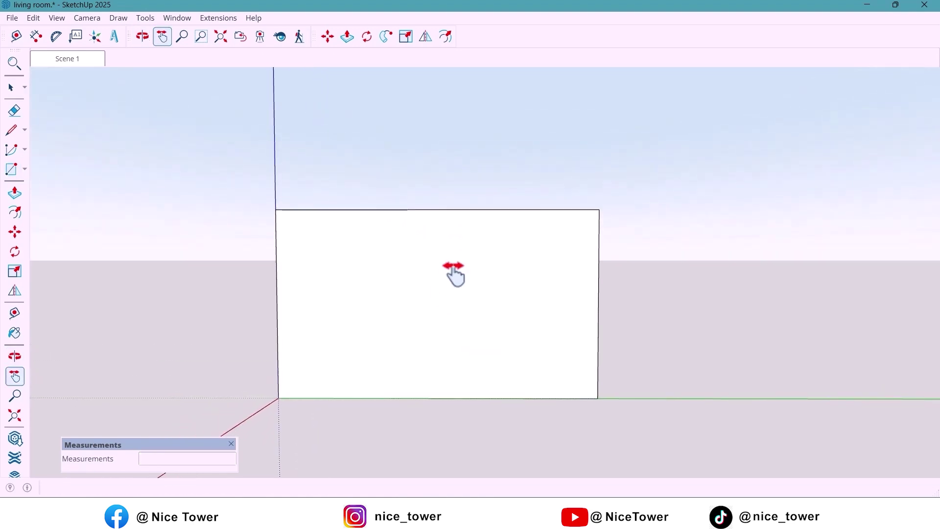
pyautogui.click(16, 36)
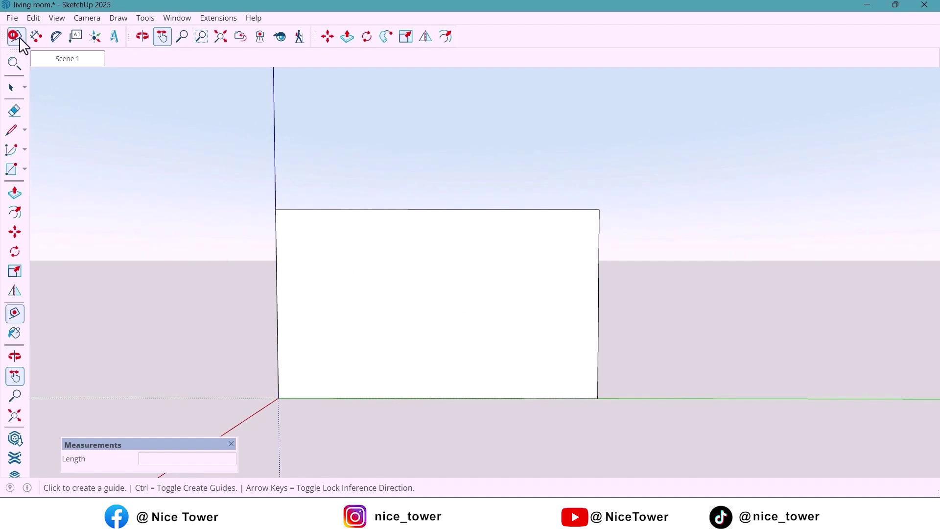
pyautogui.click(278, 289)
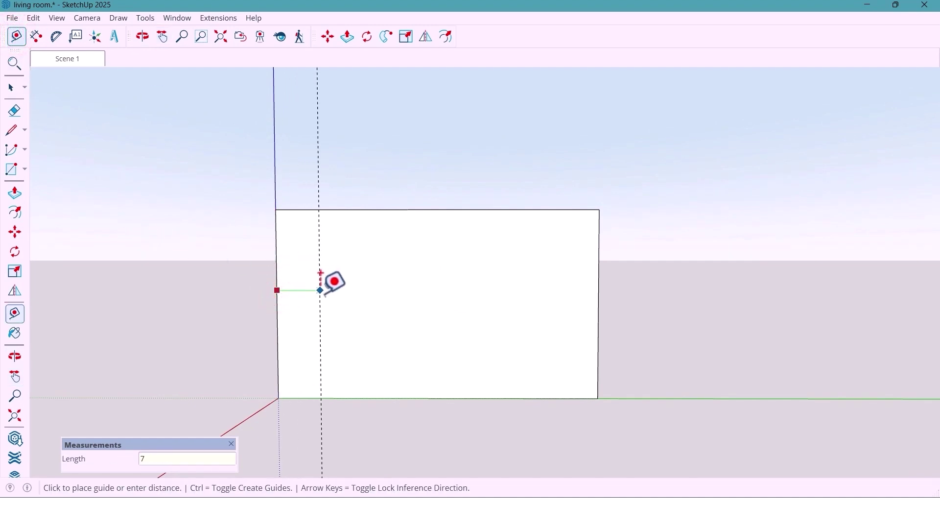
pyautogui.write('700')
pyautogui.press('Return')
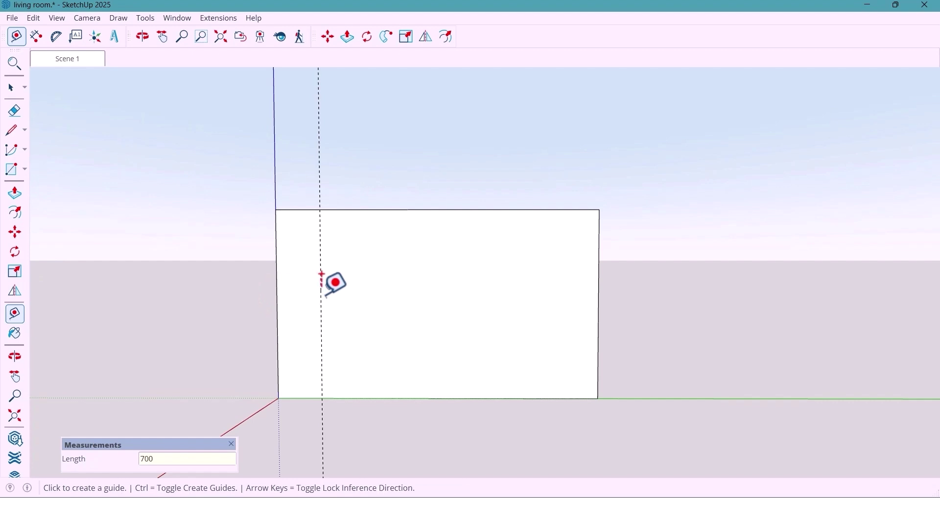
pyautogui.click(321, 295)
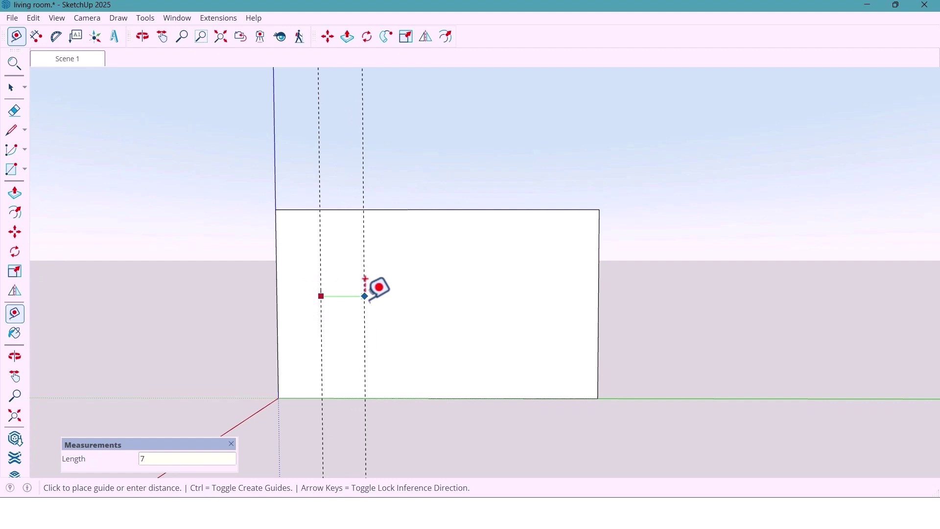
pyautogui.write('700')
pyautogui.press('Return')
# - Add two more vertical guides, one 150 mm right of the second guide and another 2000 mm beyond that
pyautogui.click(366, 303)
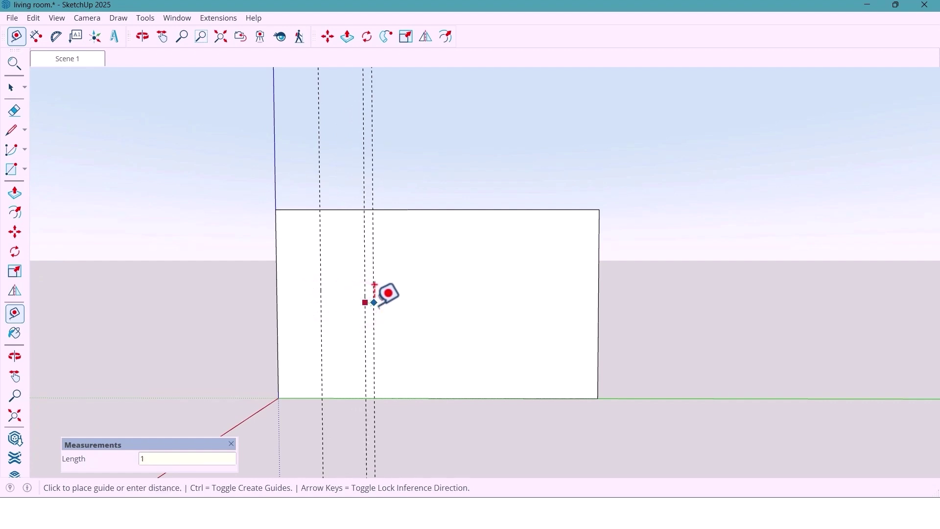
pyautogui.click(374, 285)
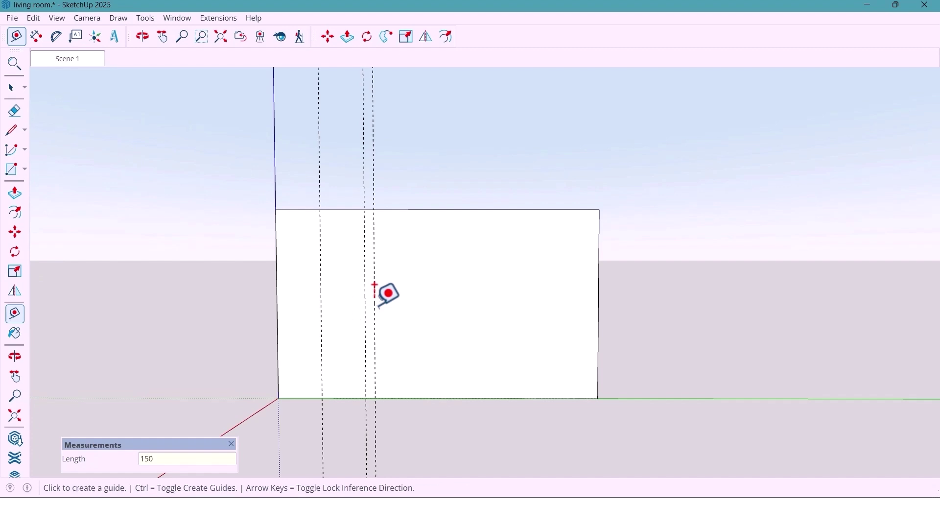
pyautogui.press('space')
pyautogui.moveTo(436, 306)
pyautogui.mouseDown(button='middle')
pyautogui.moveTo(403, 311)
pyautogui.moveTo(438, 323)
pyautogui.moveTo(431, 311)
pyautogui.mouseUp(button='middle')
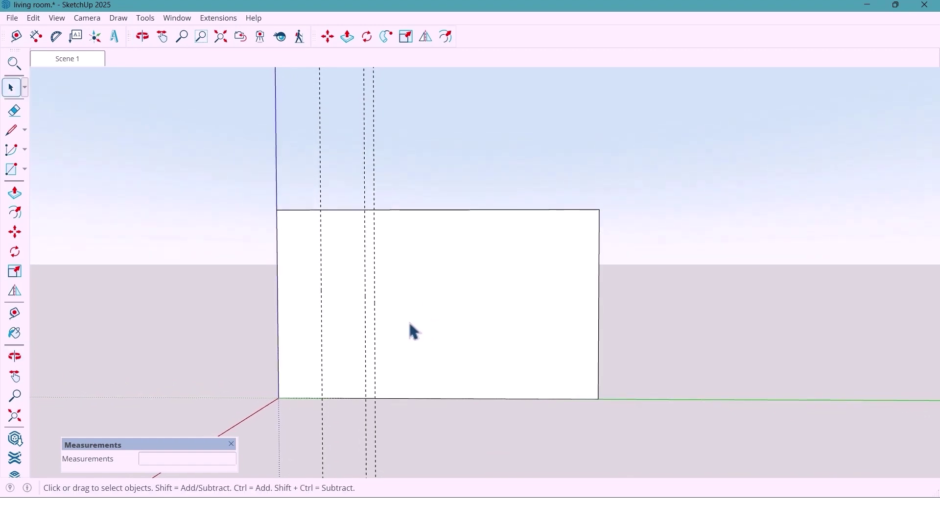
pyautogui.click(16, 37)
pyautogui.click(374, 324)
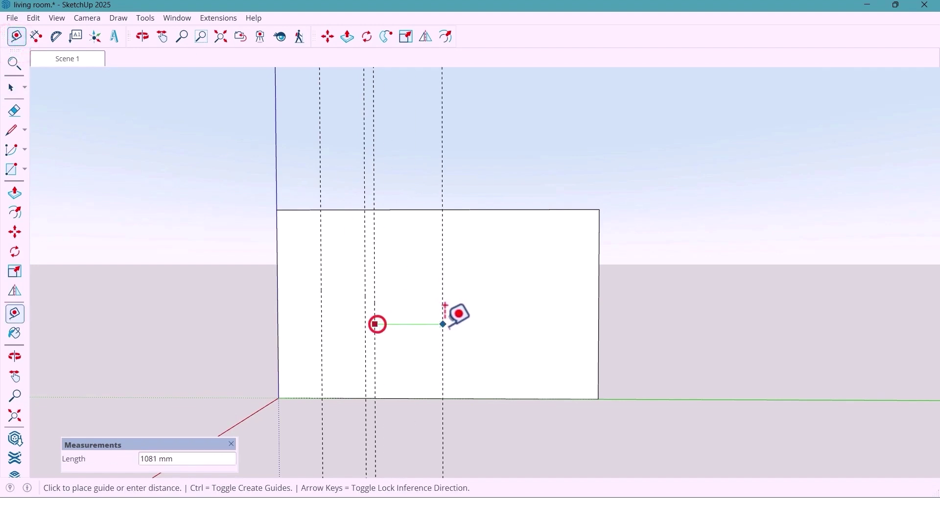
pyautogui.write('200')
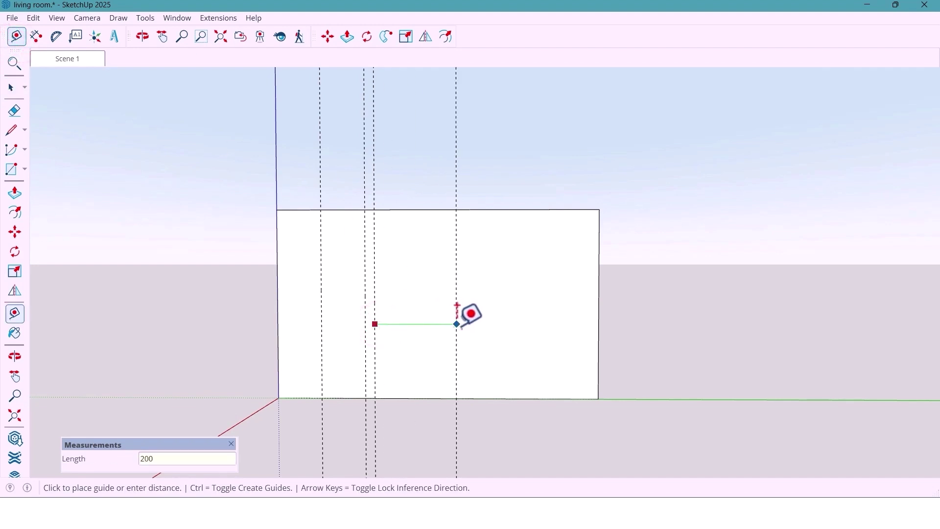
pyautogui.write('0')
pyautogui.press('space')
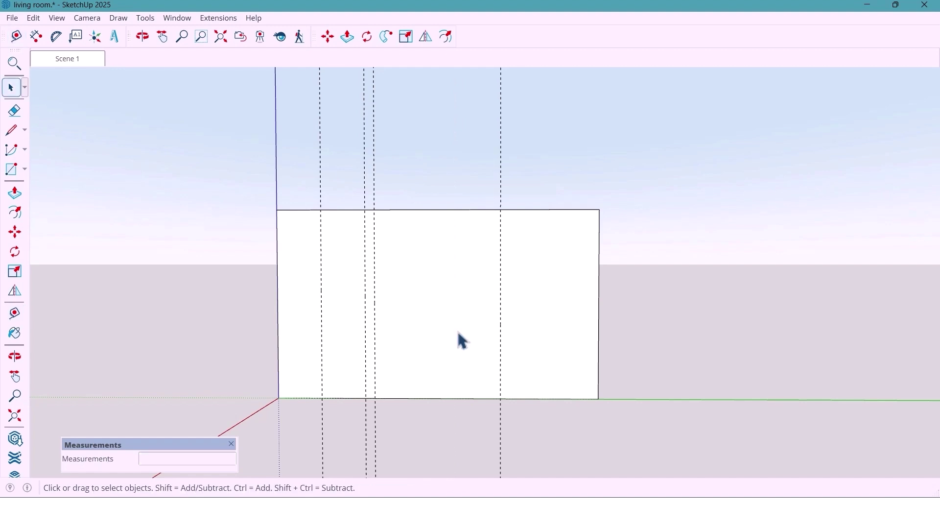
# - Divide the wall face with full-height vertical lines along all four guides
pyautogui.moveTo(461, 357); pyautogui.dragTo(459, 354, button='middle')
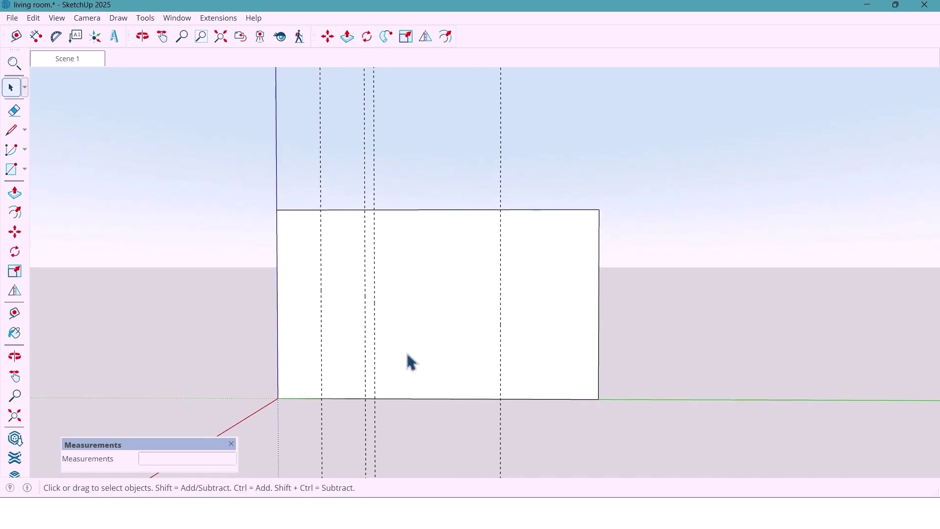
pyautogui.click(17, 131)
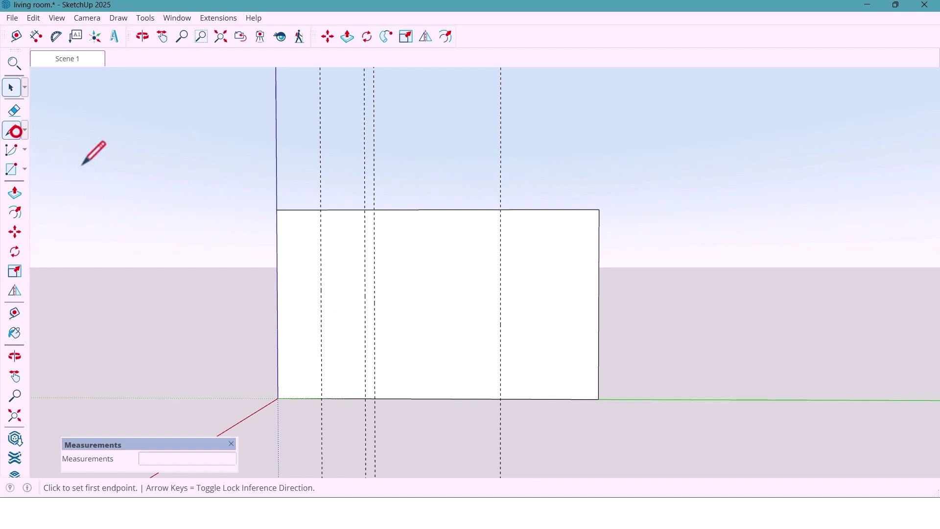
pyautogui.click(322, 210)
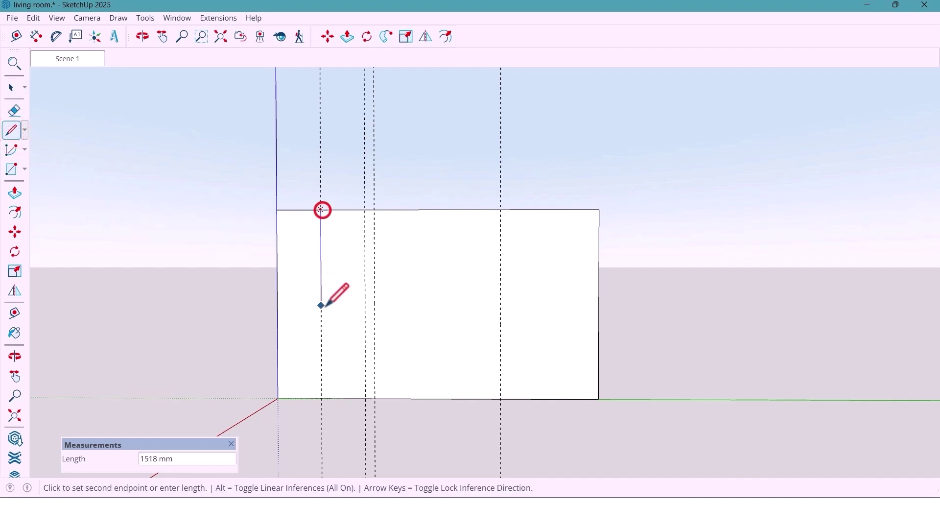
pyautogui.click(322, 397)
pyautogui.click(364, 209)
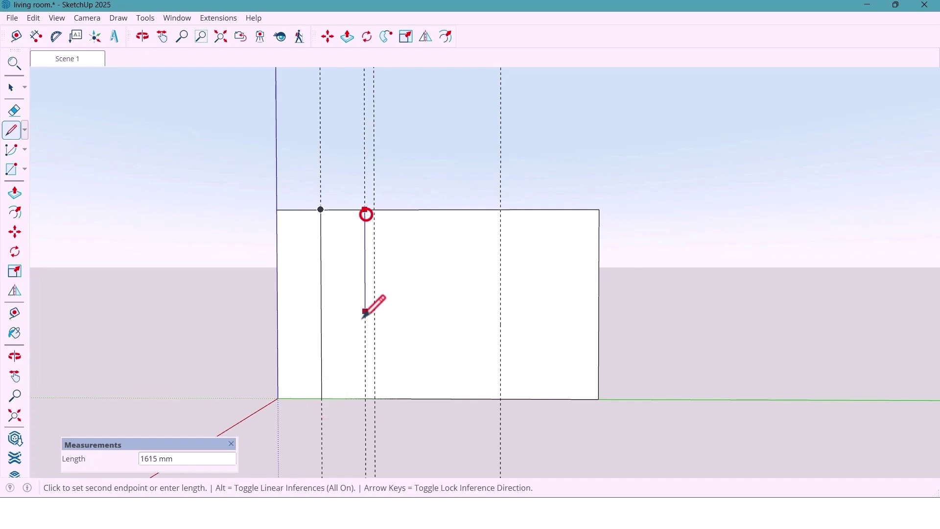
pyautogui.click(365, 398)
pyautogui.click(374, 210)
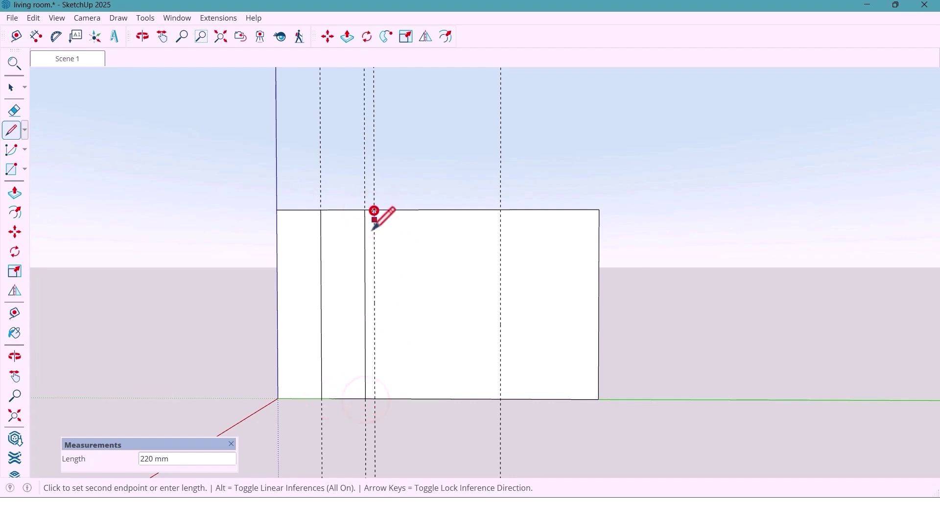
pyautogui.click(375, 398)
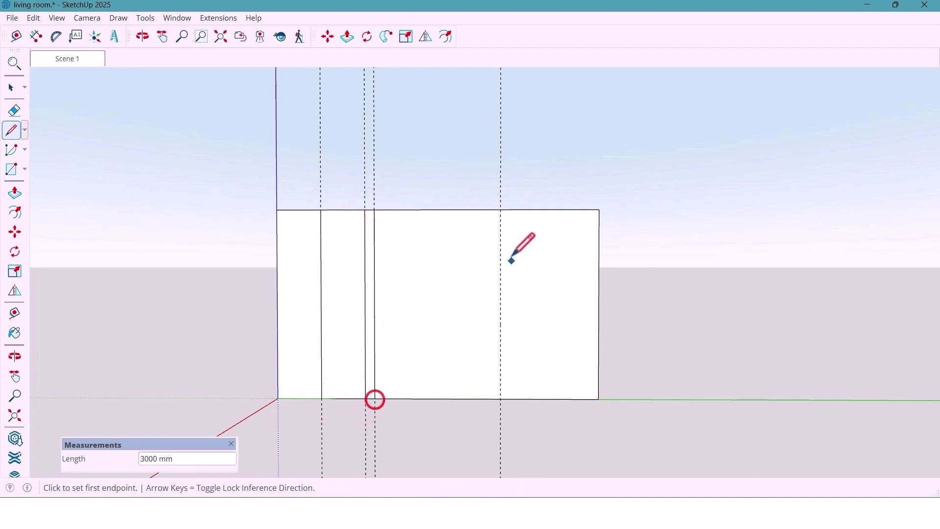
pyautogui.click(500, 210)
pyautogui.click(500, 398)
# - Erase the four vertical guides from the wall
pyautogui.moveTo(448, 373); pyautogui.dragTo(421, 311, button='middle')
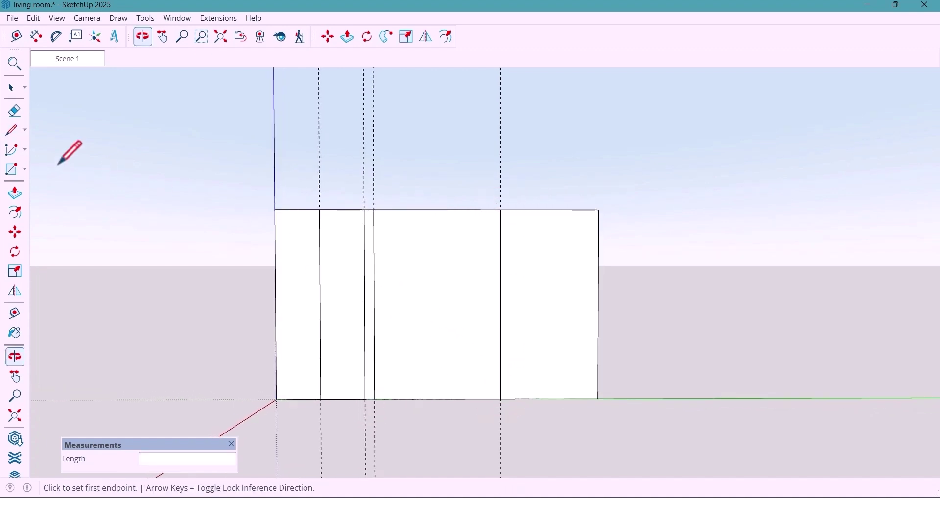
pyautogui.click(14, 110)
pyautogui.moveTo(505, 197)
pyautogui.mouseDown()
pyautogui.moveTo(295, 190)
pyautogui.moveTo(305, 194)
pyautogui.mouseUp()
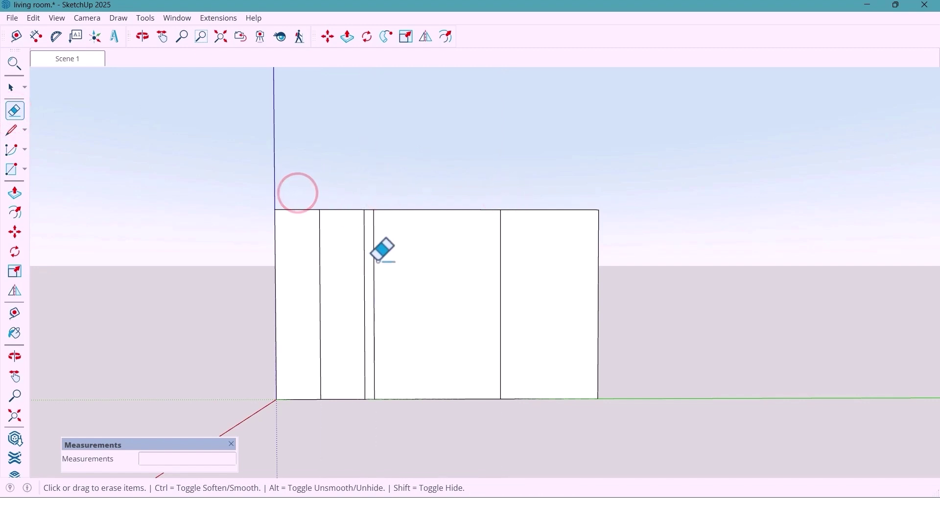
# - Copy the leftmost wall strip 2000 mm forward from the wall, perpendicular to its face
pyautogui.press('h')
pyautogui.moveTo(443, 318); pyautogui.dragTo(438, 299)
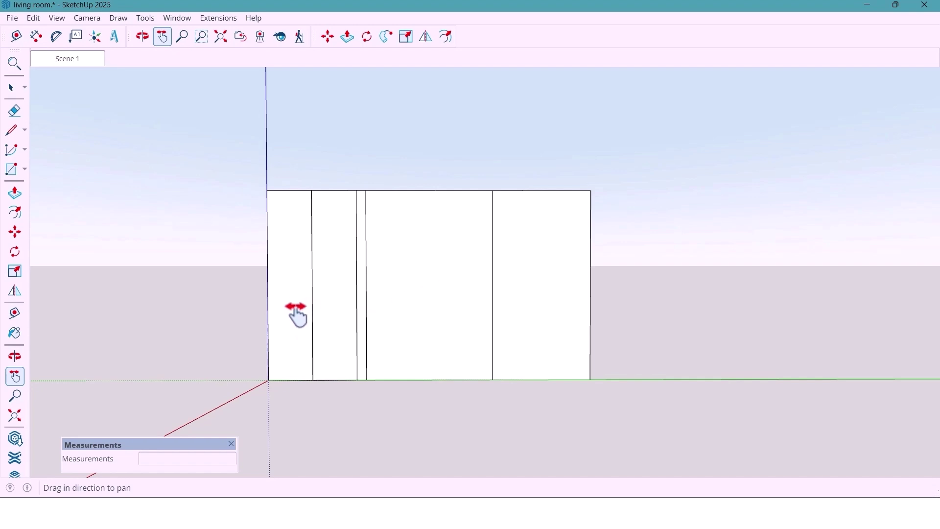
pyautogui.moveTo(315, 326); pyautogui.dragTo(315, 351, button='middle')
pyautogui.press('space')
pyautogui.click(310, 346)
pyautogui.press('m')
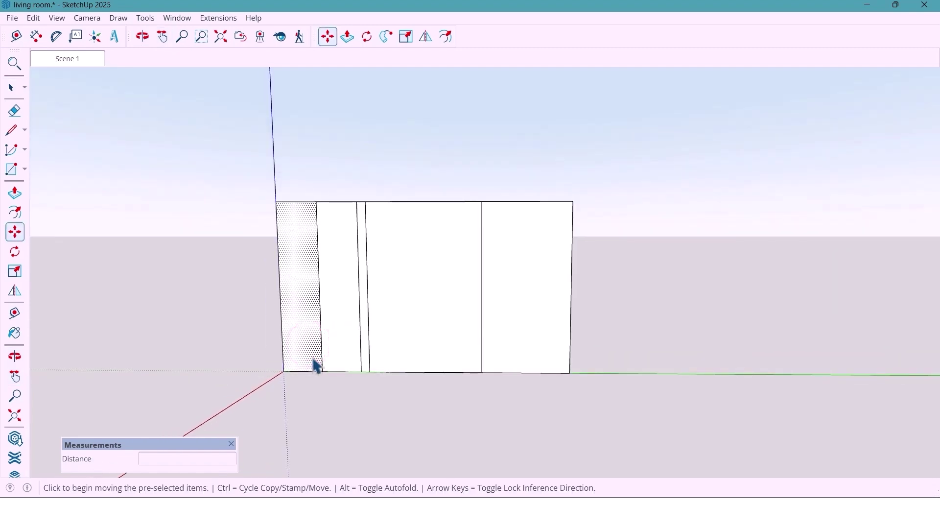
pyautogui.press('ctrl')
pyautogui.click(322, 370)
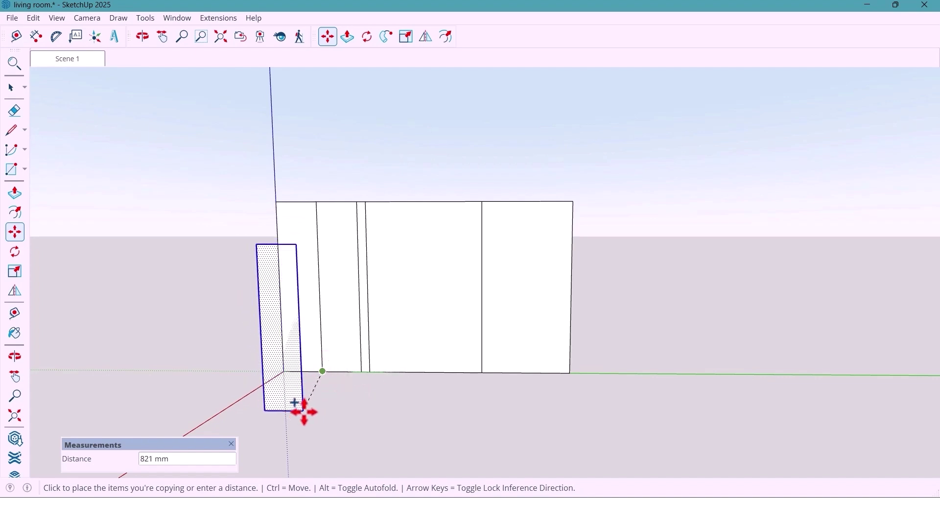
pyautogui.moveTo(328, 395); pyautogui.dragTo(298, 402, button='middle')
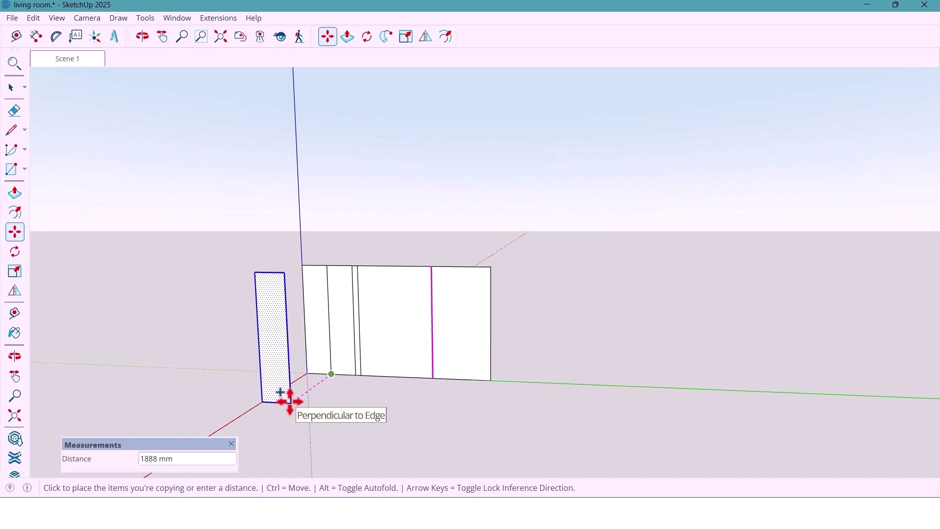
pyautogui.write('2000')
pyautogui.press('Return')
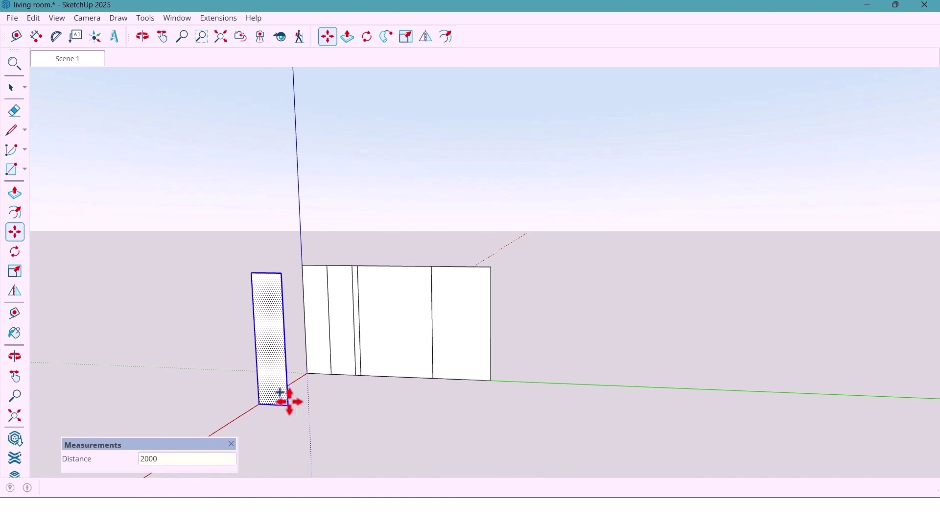
# - Offset the copied strip's outline 50 mm inward to form a border
pyautogui.press('h')
pyautogui.moveTo(279, 382); pyautogui.dragTo(321, 346, button='middle')
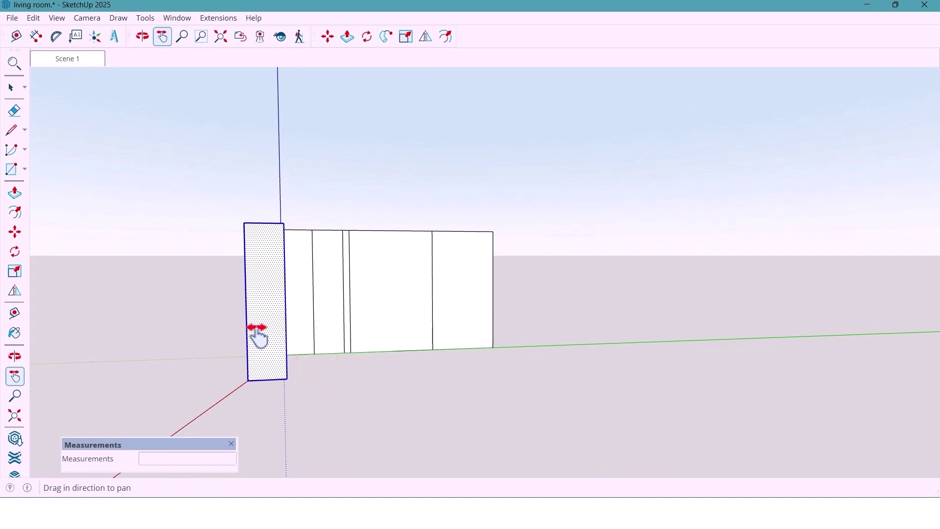
pyautogui.scroll(2, 259, 336)
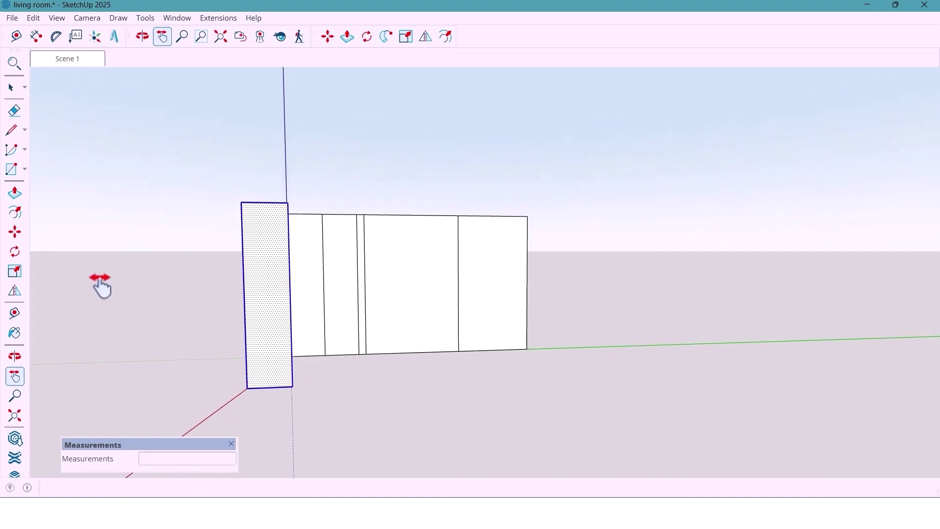
pyautogui.click(14, 213)
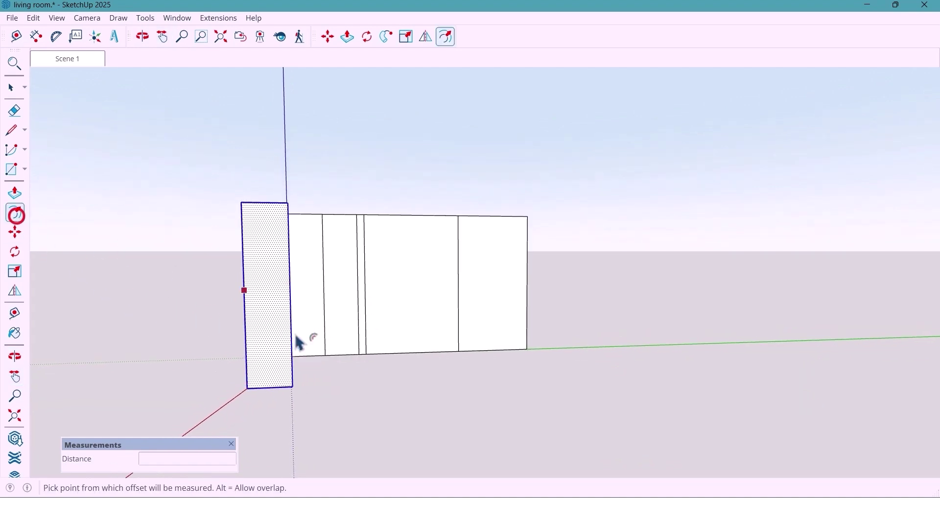
pyautogui.click(269, 334)
pyautogui.scroll(1, 256, 338)
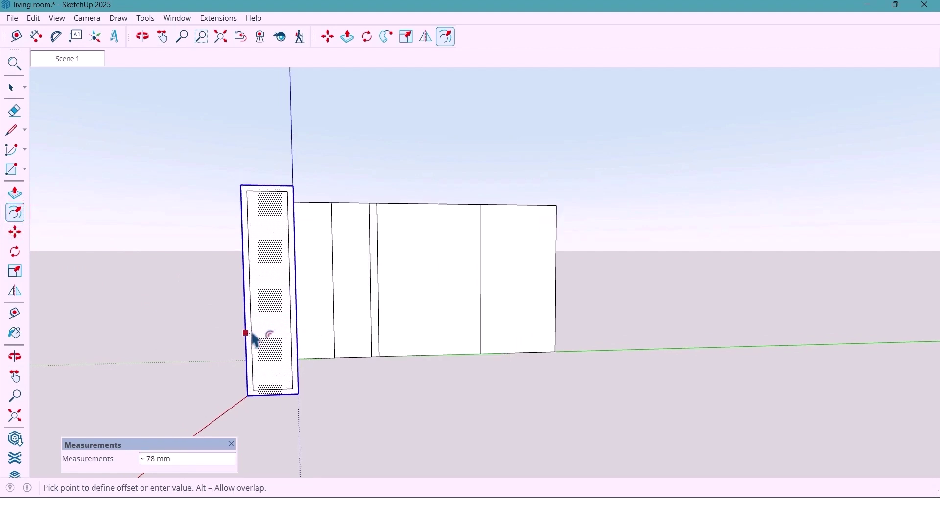
pyautogui.write('50')
pyautogui.press('Return')
pyautogui.scroll(1, 276, 370)
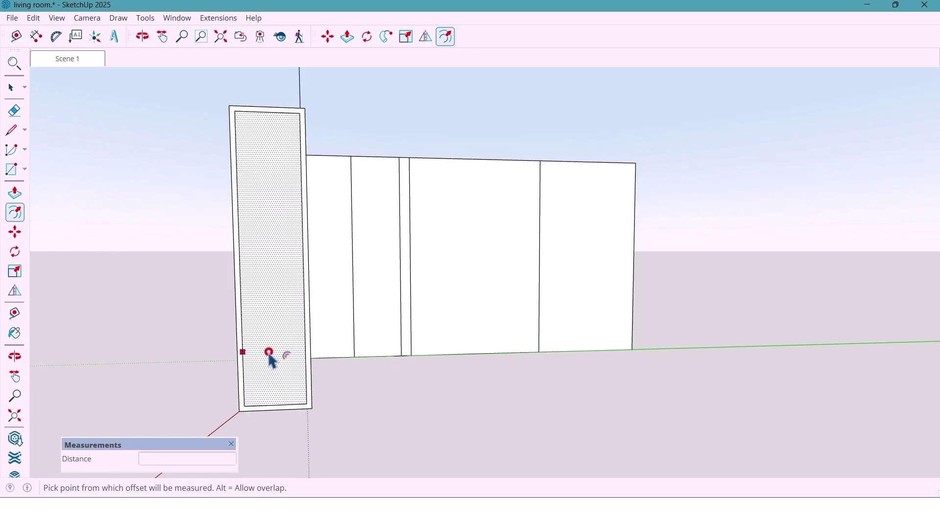
# - Offset the inner face of the copied side panel 20 mm inward to form a thin ring
pyautogui.click(269, 352)
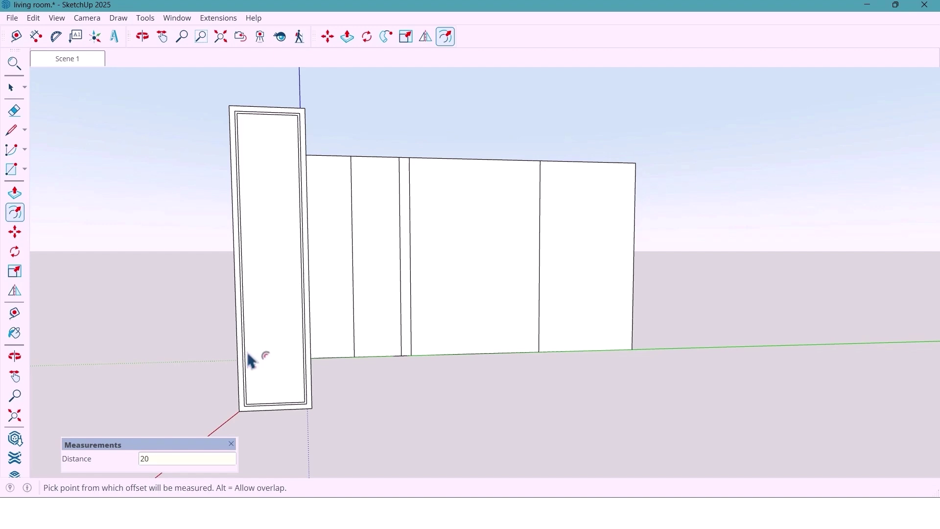
pyautogui.press('o')
pyautogui.moveTo(276, 367); pyautogui.dragTo(267, 363)
pyautogui.press('f')
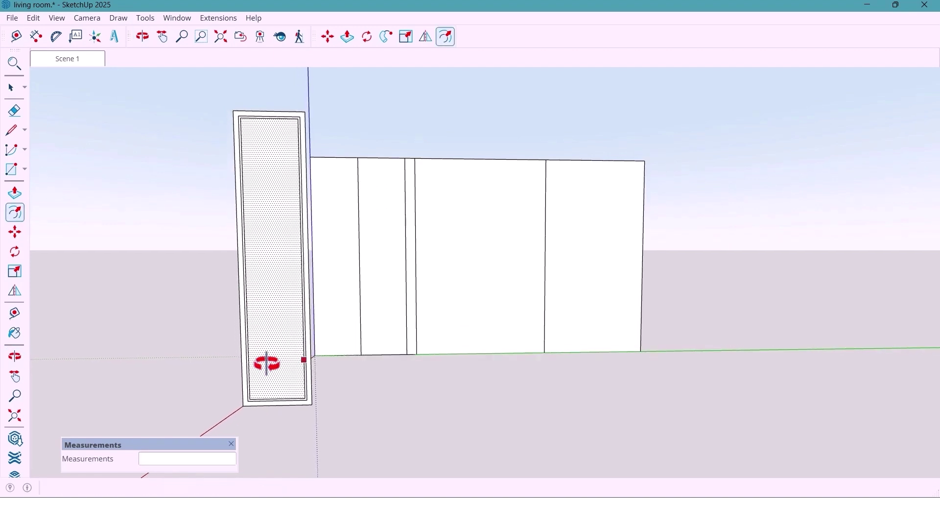
# - Offset the side panel's innermost face 50 mm inward to leave a wider band inside the thin ring
pyautogui.moveTo(264, 361); pyautogui.dragTo(275, 357, button='middle')
pyautogui.click(272, 351)
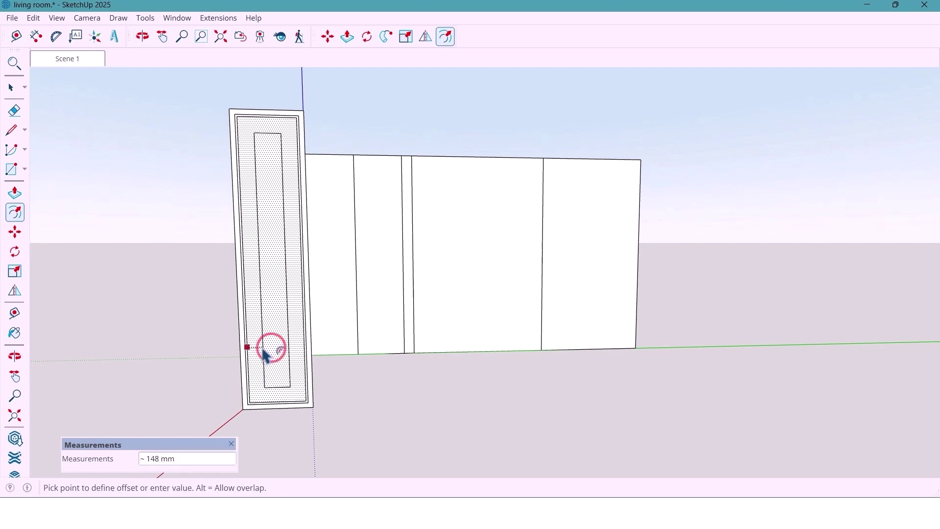
pyautogui.scroll(2, 260, 356)
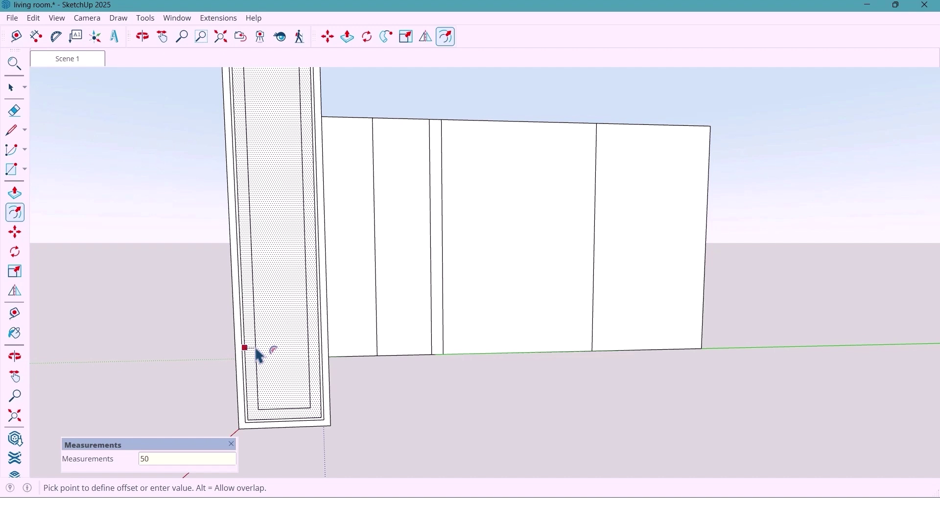
pyautogui.press('Return')
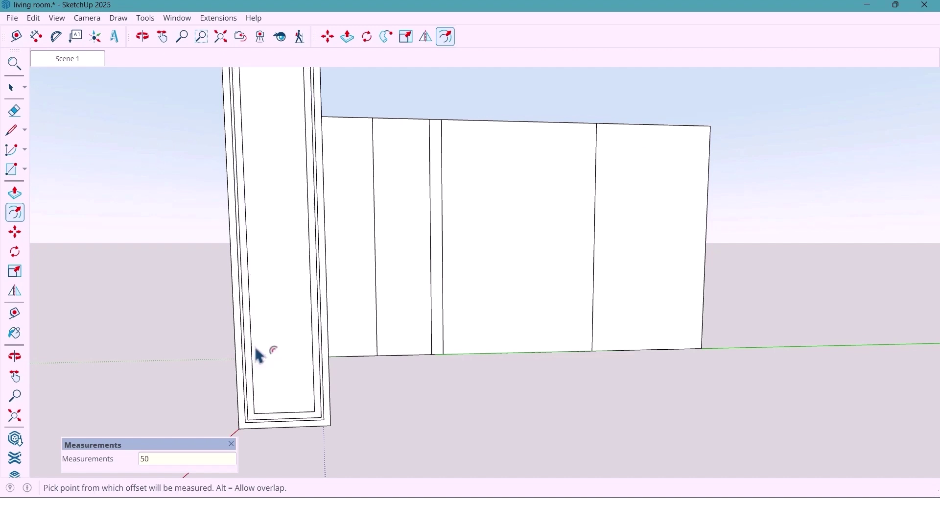
# - Offset the side panel's innermost face 20 mm inward to form a second thin ring
pyautogui.click(273, 367)
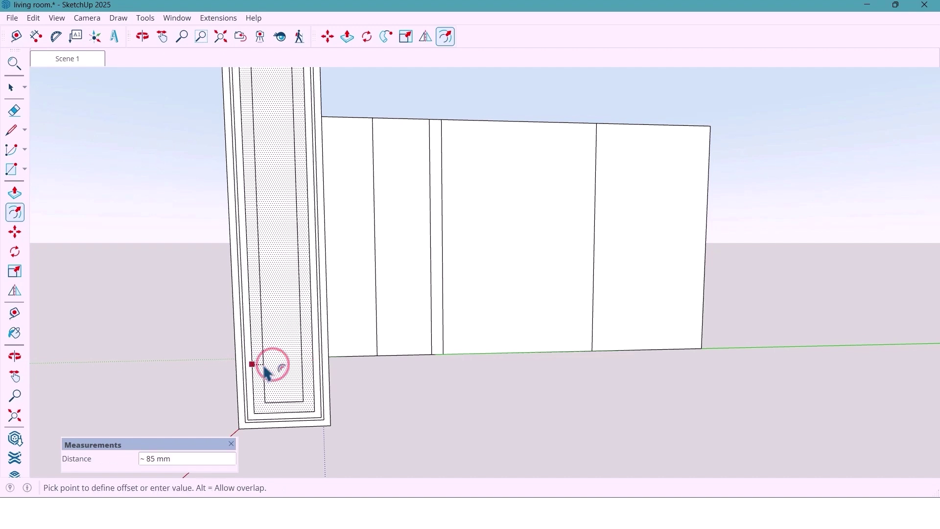
pyautogui.write('20')
pyautogui.press('Return')
pyautogui.scroll(-3, 269, 373)
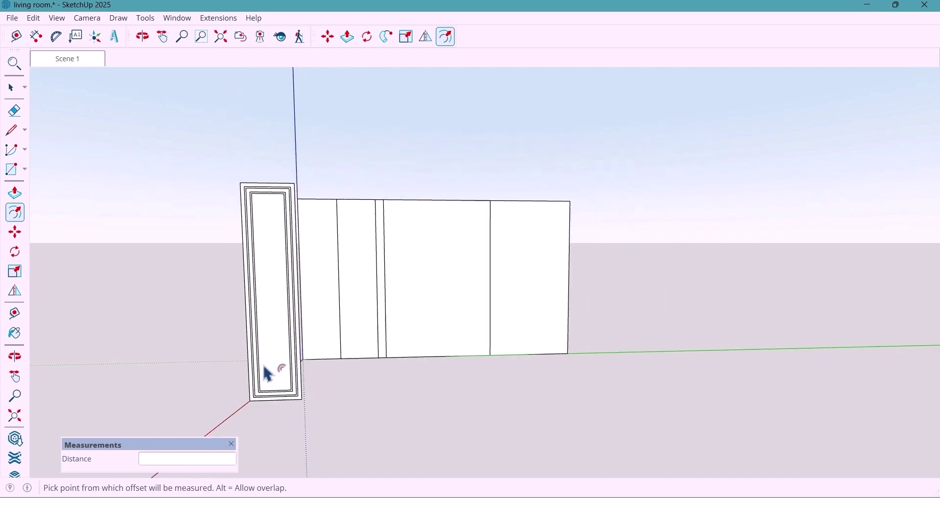
# - Delete the side panel's centre face, the 50 mm band between the rings and the outer border face, keeping both 20 mm rings
pyautogui.moveTo(268, 373); pyautogui.dragTo(245, 355, button='middle')
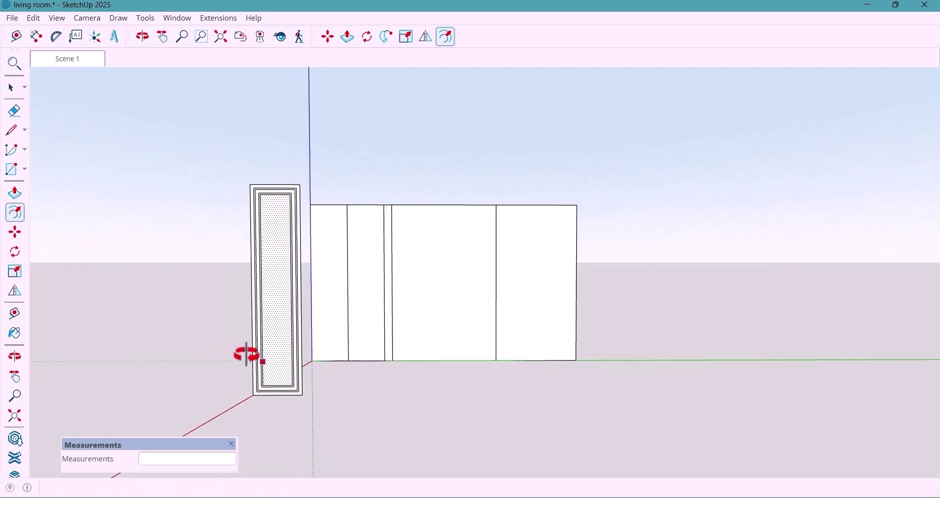
pyautogui.moveTo(273, 308); pyautogui.dragTo(323, 322, button='middle')
pyautogui.press('space')
pyautogui.click(284, 277)
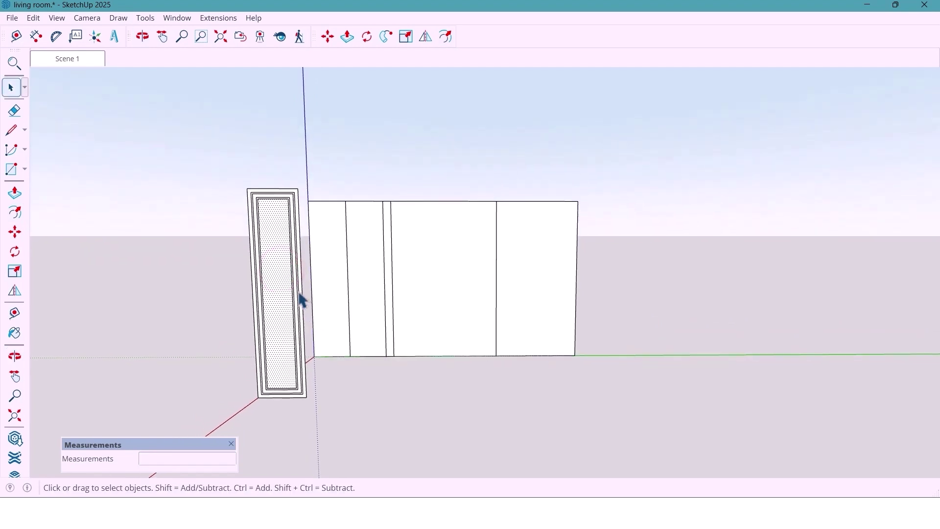
pyautogui.scroll(5, 260, 198)
pyautogui.click(254, 200)
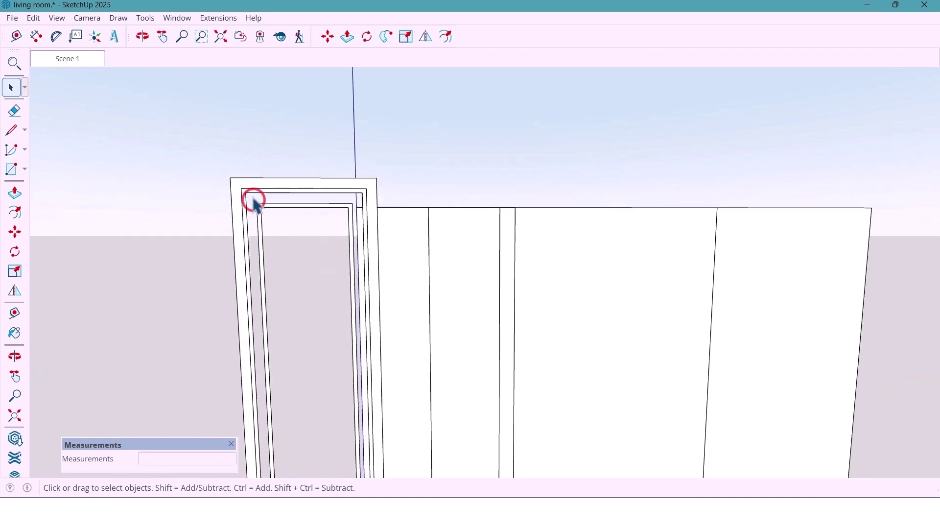
pyautogui.scroll(-5, 283, 233)
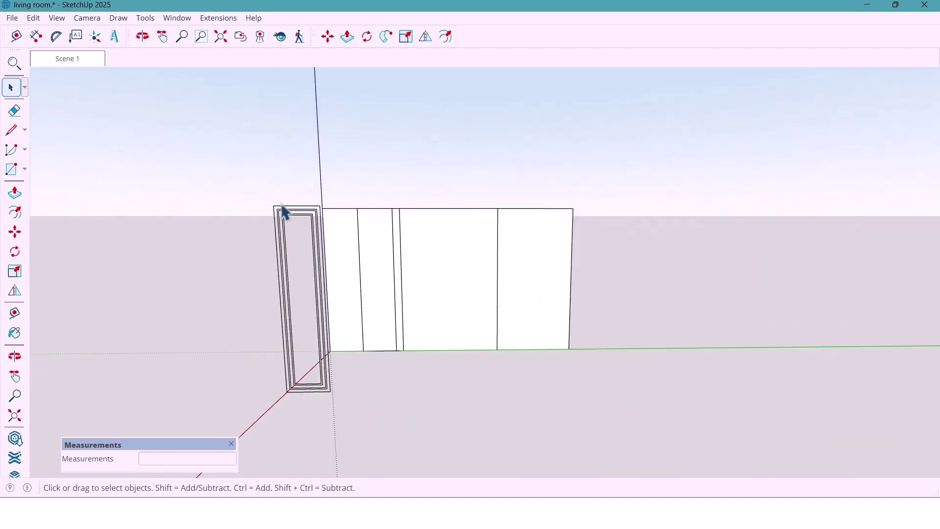
pyautogui.scroll(5, 325, 395)
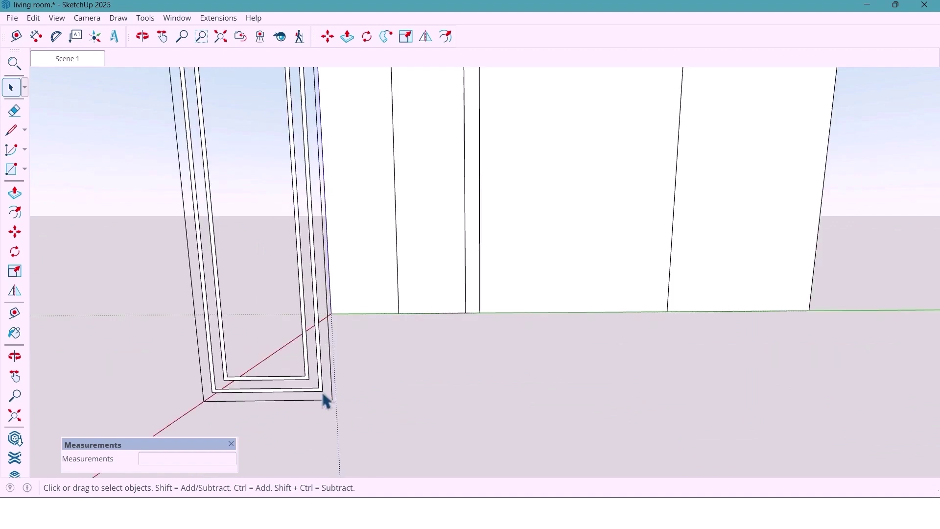
# - Delete the leftover outermost outline edges around the two thin rings
pyautogui.moveTo(325, 395)
pyautogui.mouseDown(button='middle')
pyautogui.moveTo(311, 380)
pyautogui.moveTo(326, 400)
pyautogui.mouseUp(button='middle')
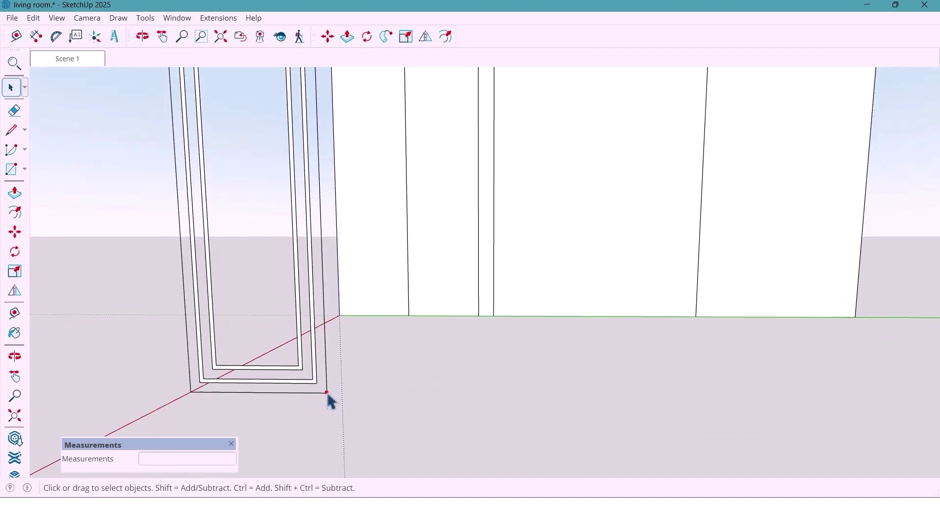
pyautogui.click(327, 393)
pyautogui.scroll(-3, 327, 392)
pyautogui.click(445, 389)
pyautogui.scroll(-6, 446, 389)
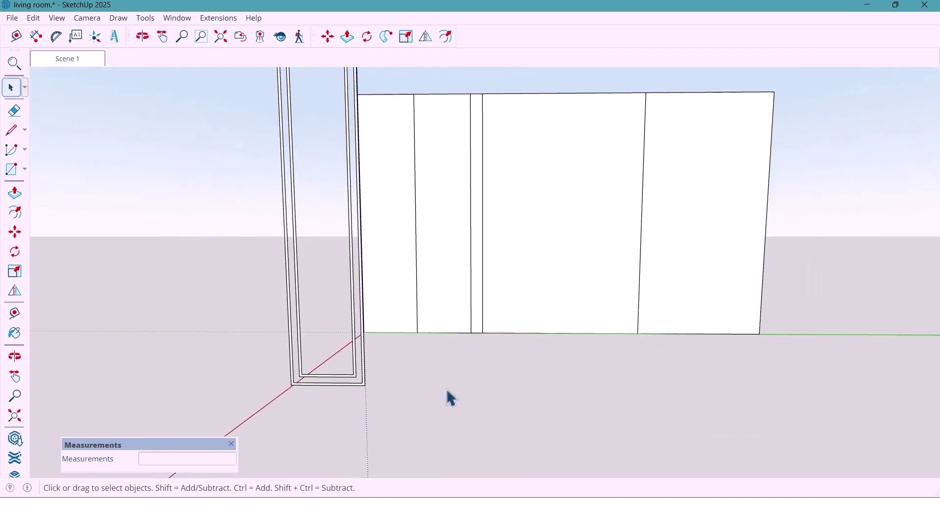
pyautogui.moveTo(395, 387)
pyautogui.mouseDown(button='middle')
pyautogui.moveTo(428, 390)
pyautogui.moveTo(399, 392)
pyautogui.mouseUp(button='middle')
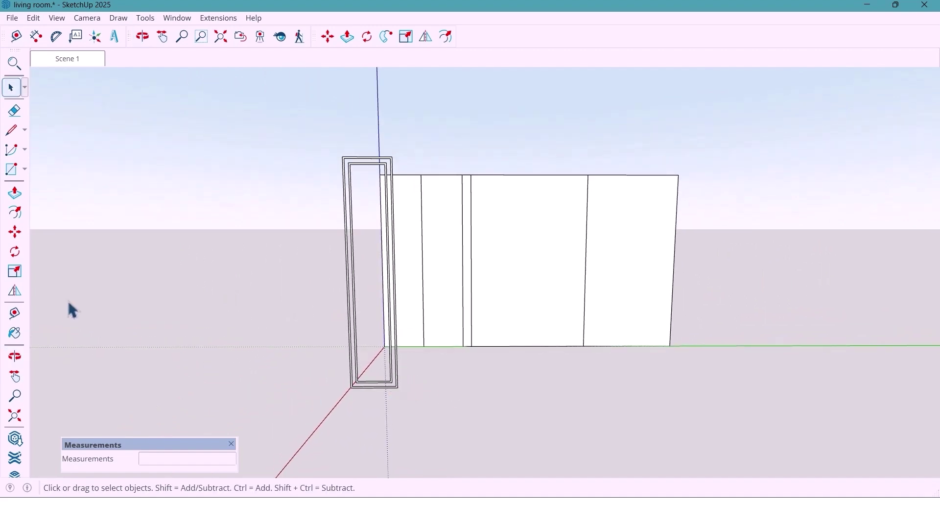
# - Extrude the inner and outer 20 mm rings by 15 mm with Push/Pull
pyautogui.click(14, 194)
pyautogui.moveTo(210, 267); pyautogui.dragTo(311, 331, button='middle')
pyautogui.scroll(6, 358, 389)
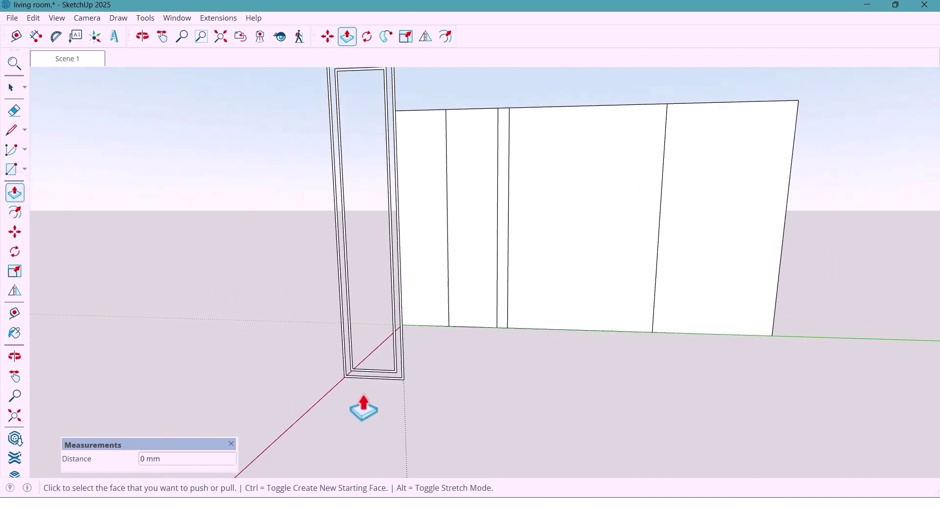
pyautogui.click(357, 367)
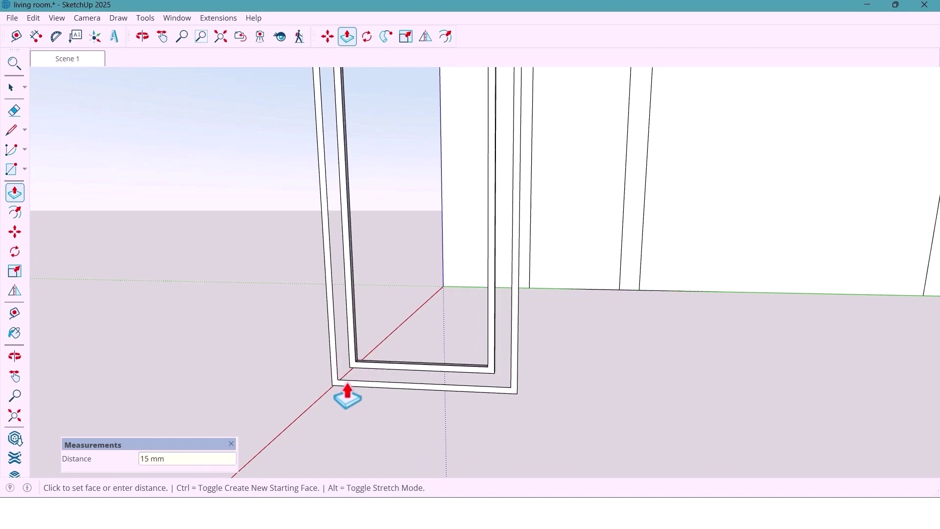
pyautogui.click(348, 389)
pyautogui.scroll(-10, 345, 386)
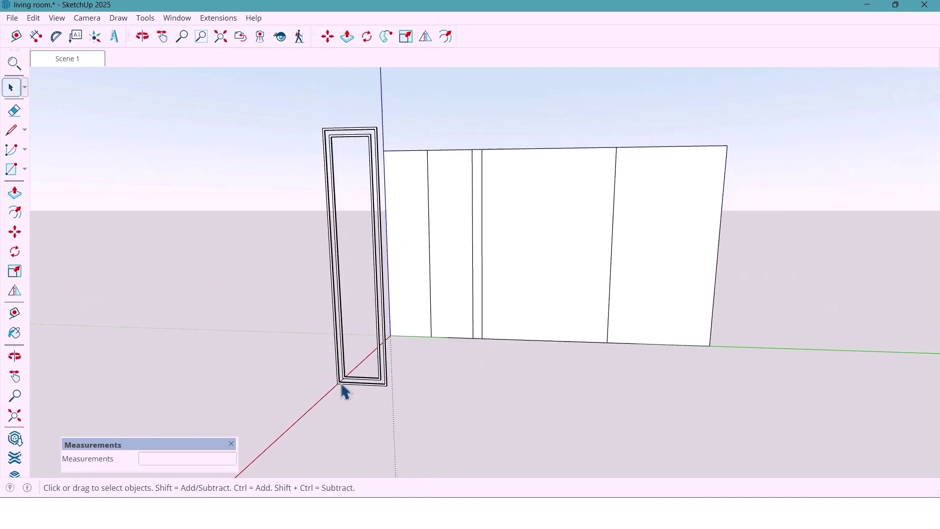
# - Select both extruded ring frames completely and make them a component
pyautogui.moveTo(344, 390); pyautogui.dragTo(444, 410, button='middle')
pyautogui.press('space')
pyautogui.moveTo(444, 383); pyautogui.dragTo(443, 382)
pyautogui.moveTo(444, 383); pyautogui.dragTo(377, 332, button='middle')
pyautogui.scroll(3, 371, 321)
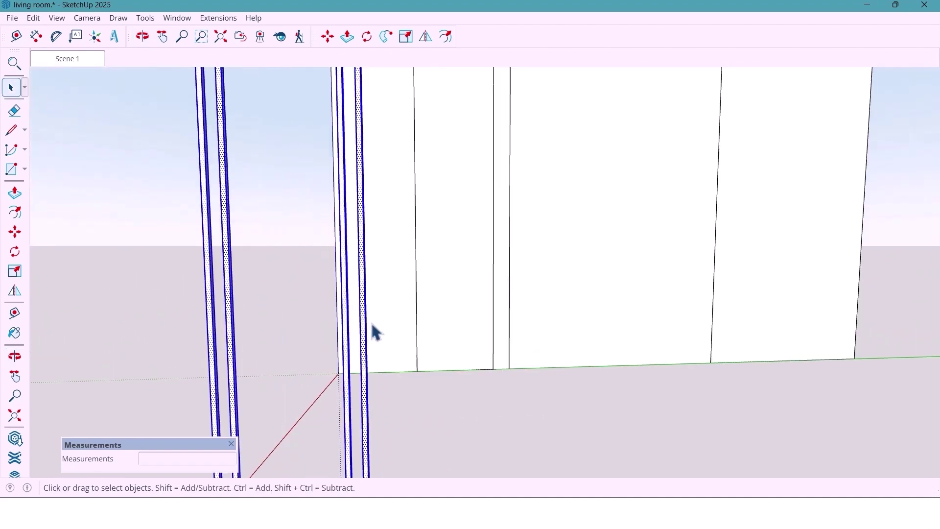
pyautogui.rightClick(363, 335)
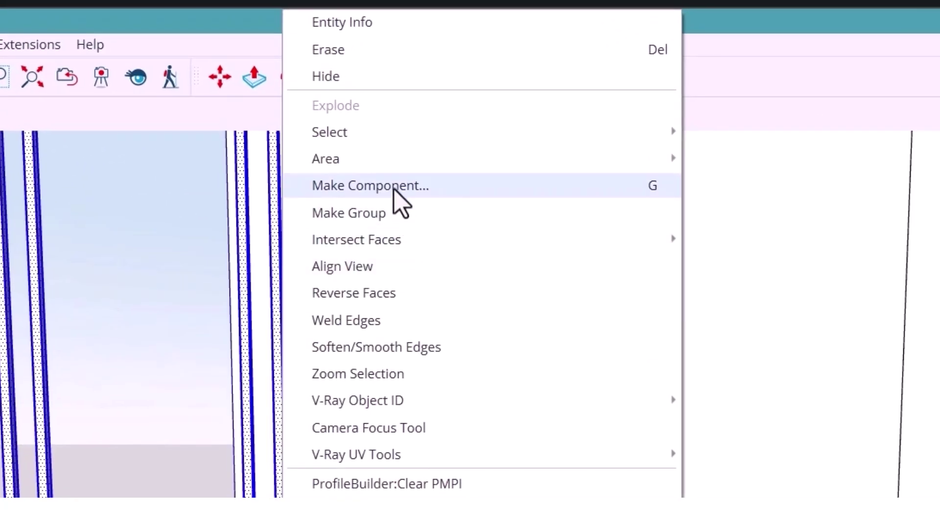
pyautogui.click(393, 186)
pyautogui.click(483, 405)
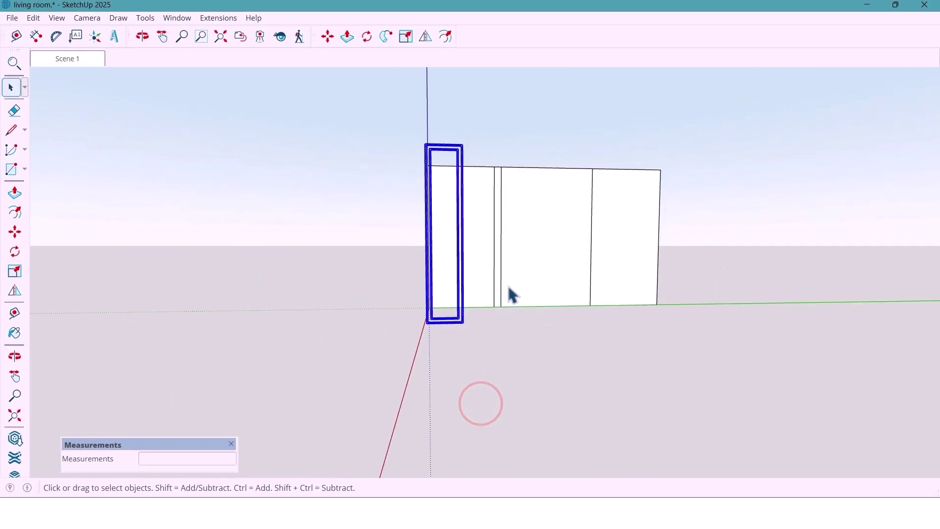
# - Move the frame component 2000 mm back onto the leftmost wall strip
pyautogui.moveTo(507, 295)
pyautogui.mouseDown(button='middle')
pyautogui.moveTo(453, 328)
pyautogui.moveTo(450, 354)
pyautogui.mouseUp(button='middle')
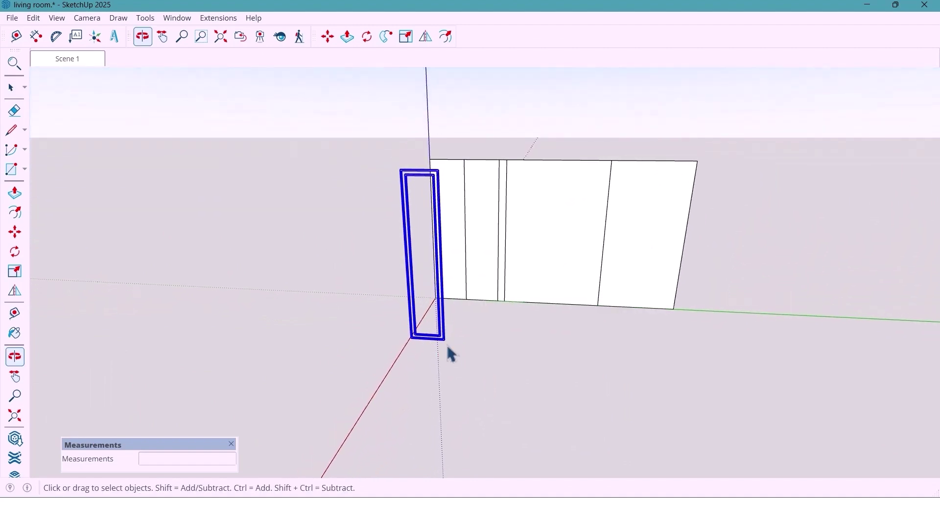
pyautogui.click(15, 231)
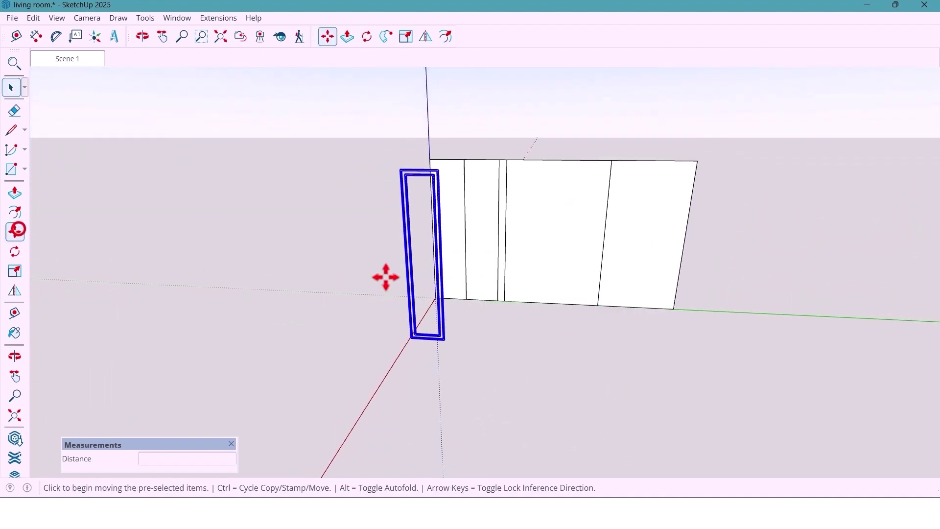
pyautogui.moveTo(384, 275); pyautogui.dragTo(482, 363, button='middle')
pyautogui.scroll(5, 367, 331)
pyautogui.click(469, 356)
pyautogui.scroll(-4, 470, 355)
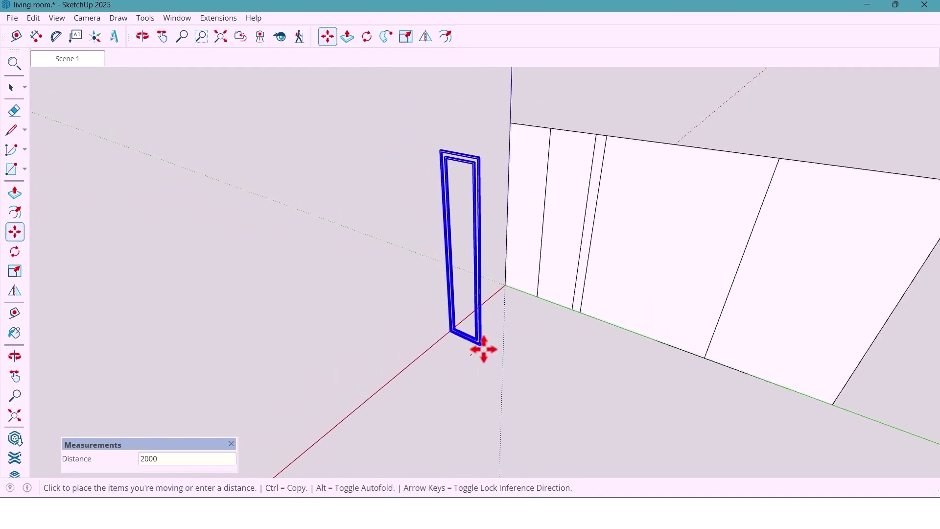
pyautogui.press('Return')
pyautogui.moveTo(483, 350); pyautogui.dragTo(452, 338, button='middle')
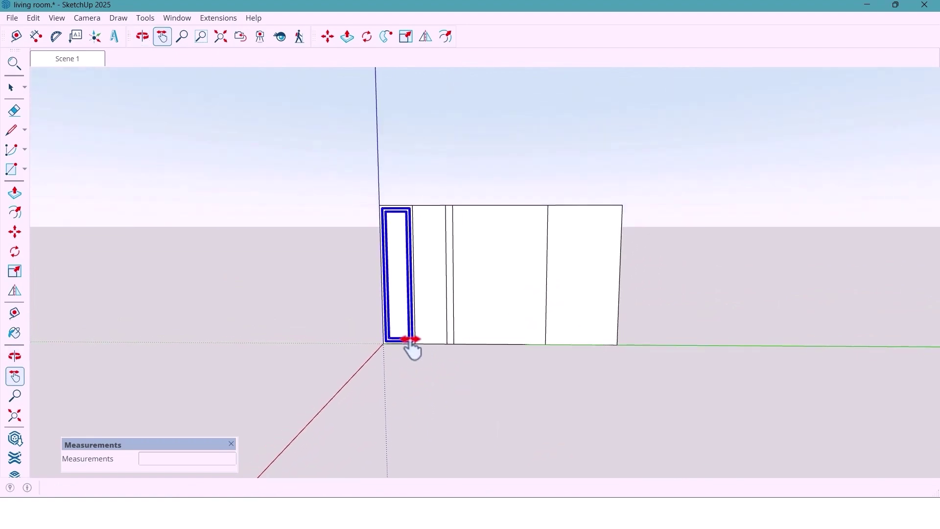
pyautogui.press('space')
# - Copy the second wall strip with its edges 2000 mm forward, perpendicular to the wall
pyautogui.click(439, 291)
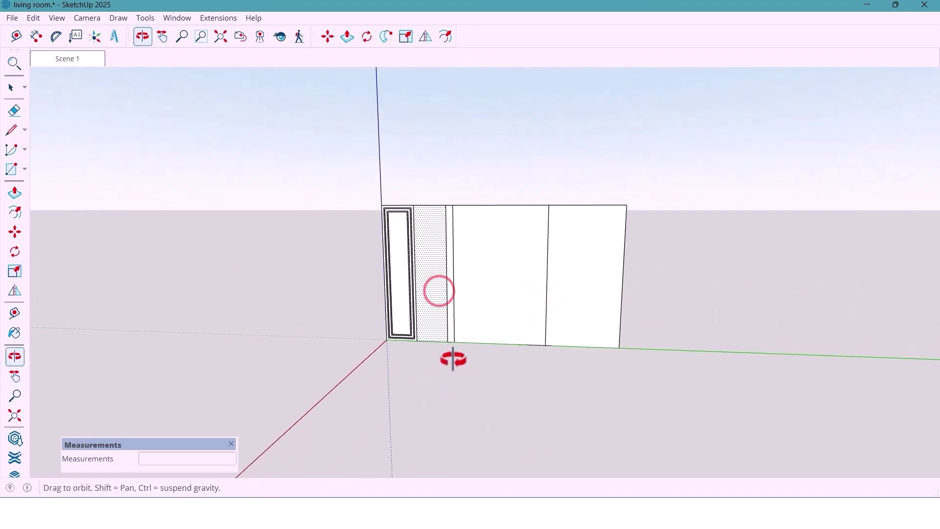
pyautogui.moveTo(452, 359); pyautogui.dragTo(442, 375)
pyautogui.press('space')
pyautogui.press('m')
pyautogui.press('ctrl')
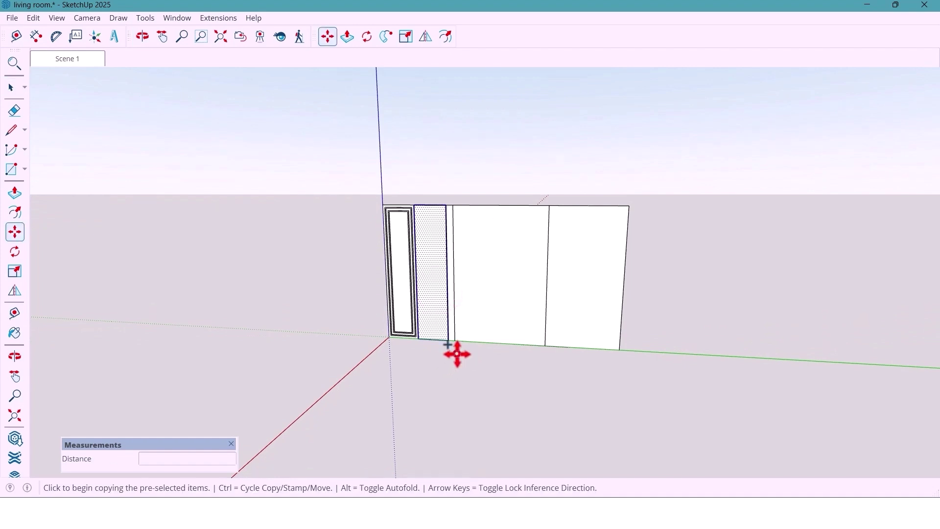
pyautogui.click(456, 356)
pyautogui.write('2000')
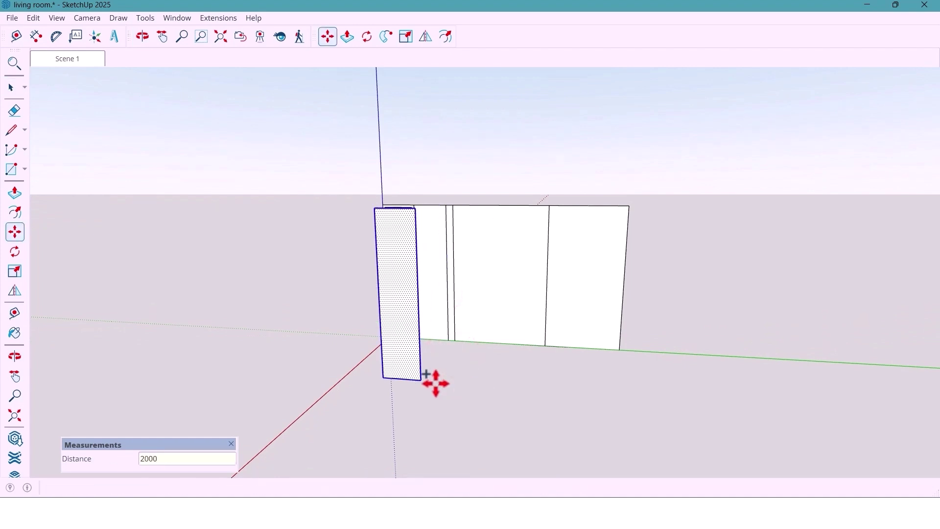
pyautogui.press('Return')
pyautogui.press('space')
pyautogui.moveTo(411, 363); pyautogui.dragTo(406, 363, button='middle')
pyautogui.click(20, 227)
pyautogui.moveTo(493, 350); pyautogui.dragTo(480, 328, button='middle')
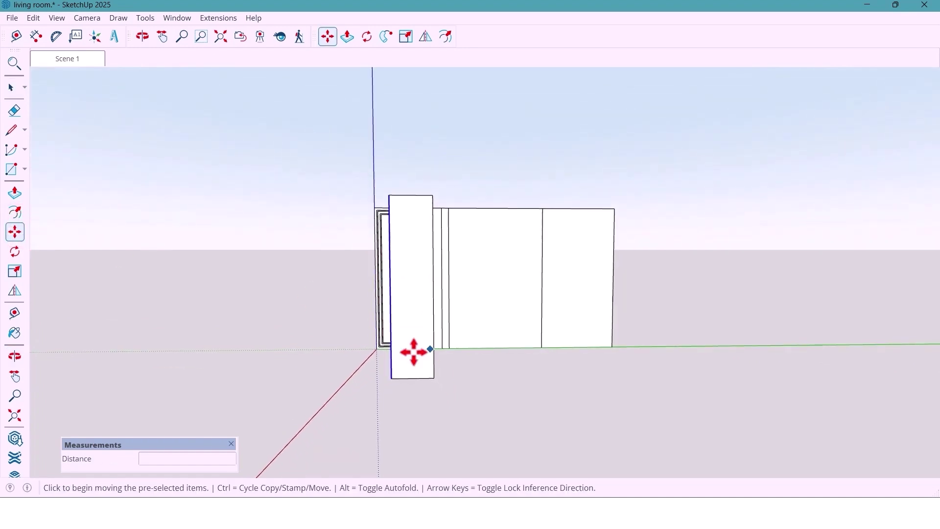
pyautogui.scroll(2, 390, 349)
pyautogui.scroll(1, 390, 348)
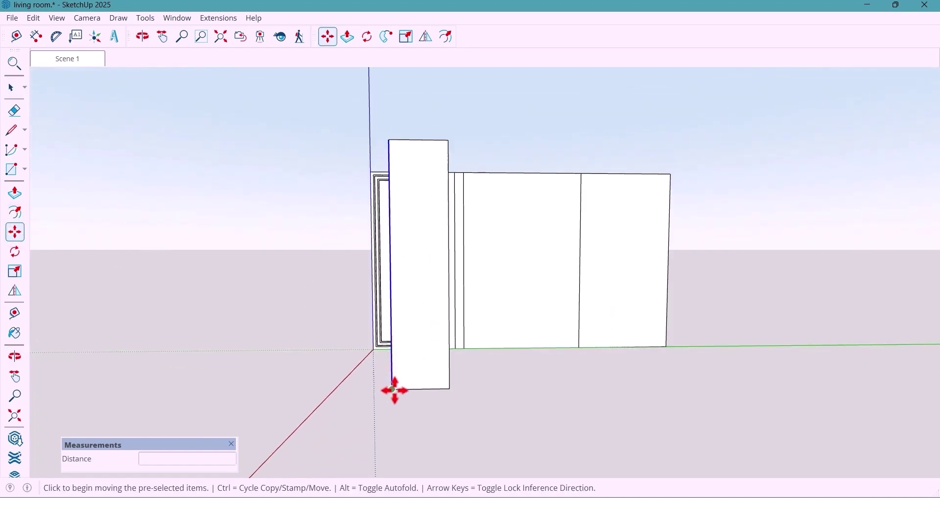
pyautogui.press('ctrl')
pyautogui.click(393, 389)
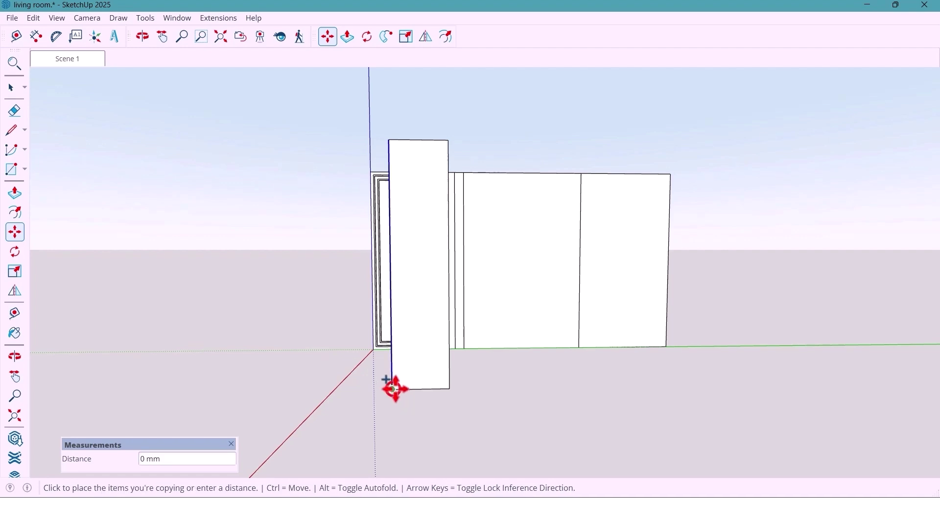
pyautogui.press('Escape')
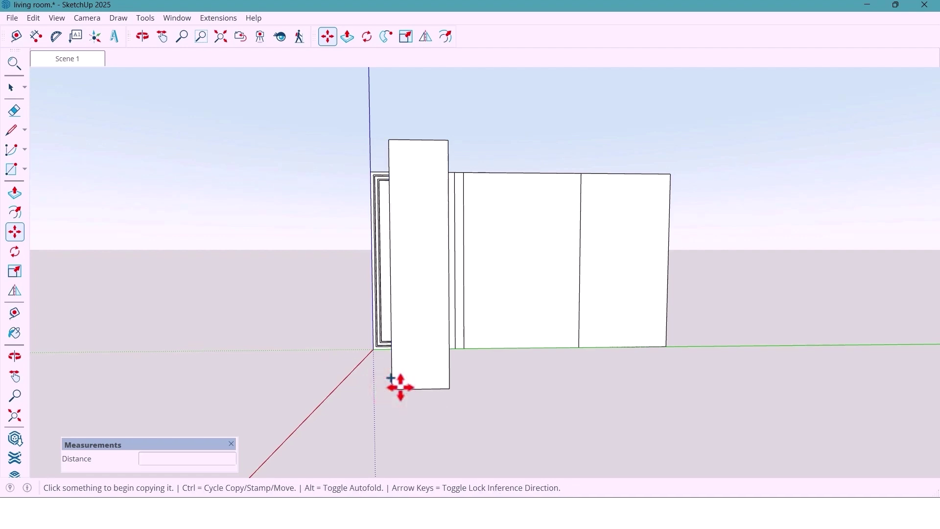
pyautogui.press('space')
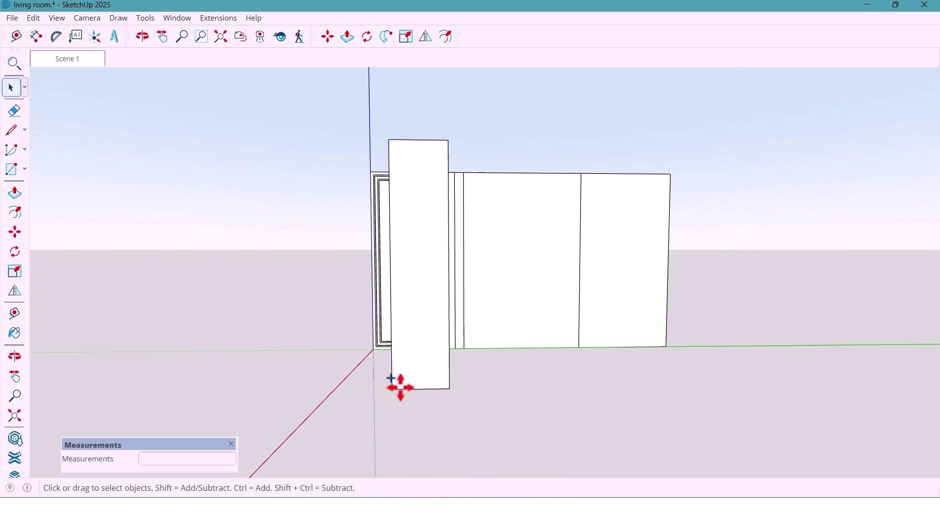
# - Offset the outline of the forward wall strip copy 15 mm inward
pyautogui.click(16, 213)
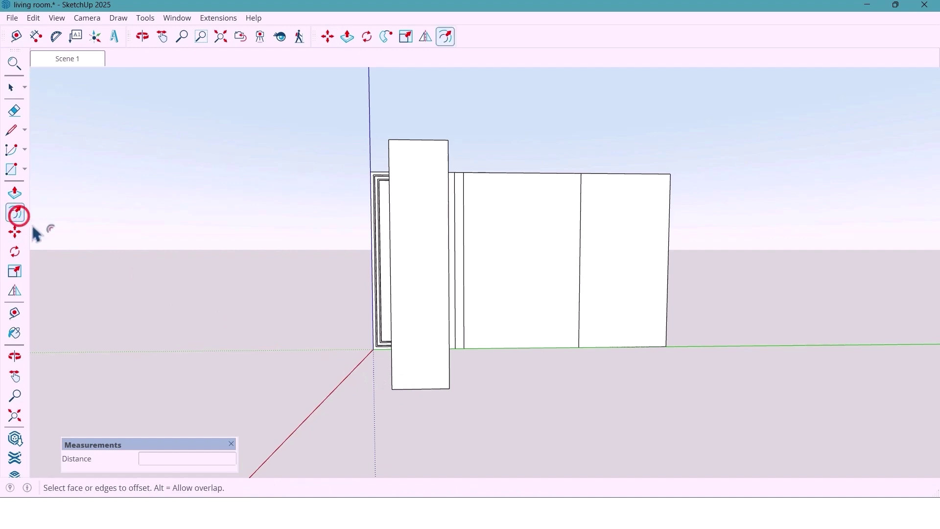
pyautogui.click(417, 337)
pyautogui.write('1')
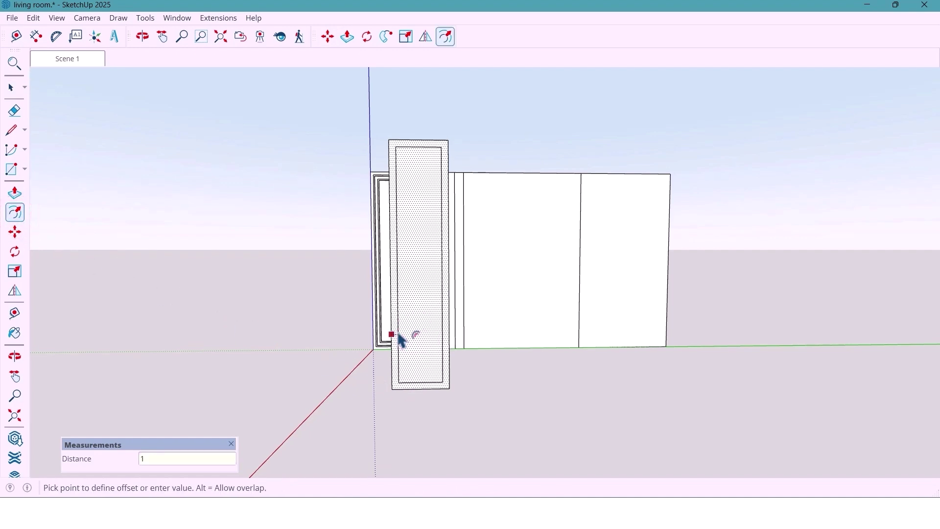
pyautogui.write('5')
pyautogui.press('Return')
pyautogui.moveTo(401, 336); pyautogui.dragTo(388, 371, button='middle')
pyautogui.press('space')
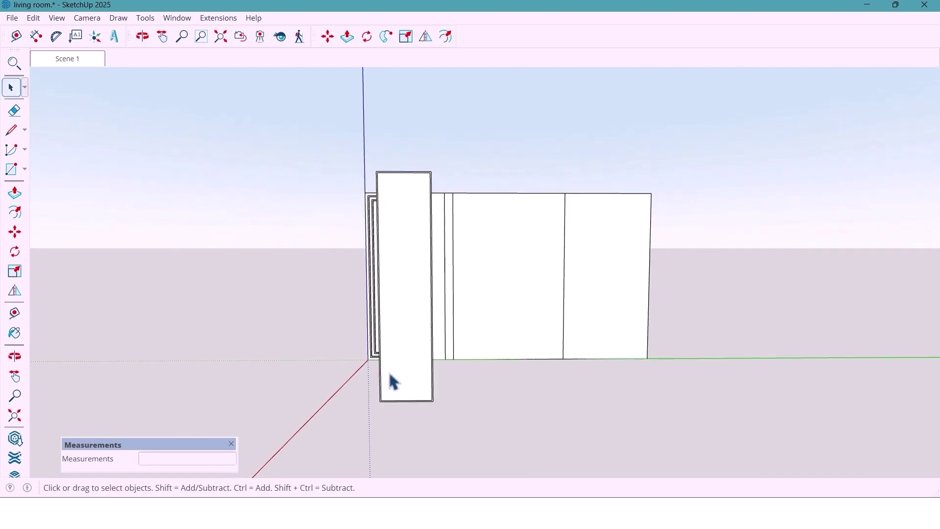
# - Copy the left inner edge of the offset strip 100 mm inward
pyautogui.scroll(1, 387, 369)
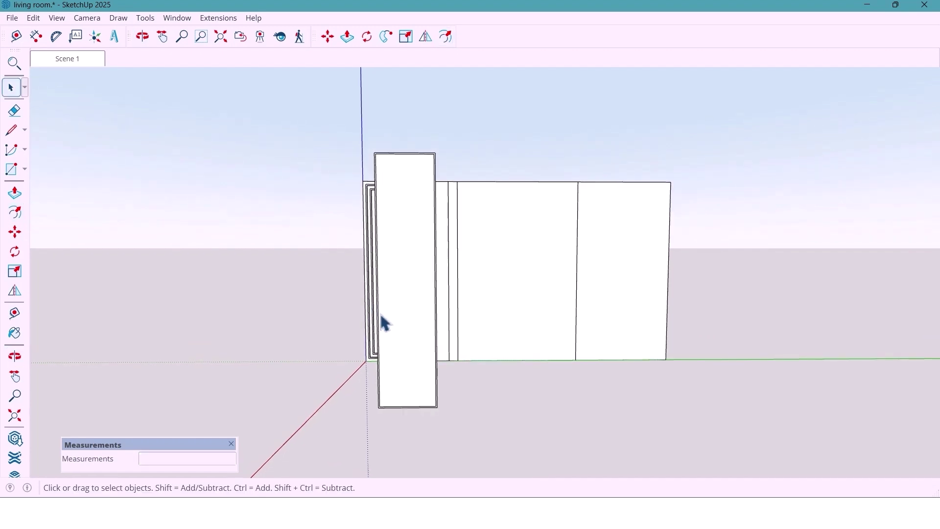
pyautogui.scroll(2, 380, 316)
pyautogui.click(379, 314)
pyautogui.scroll(-2, 384, 321)
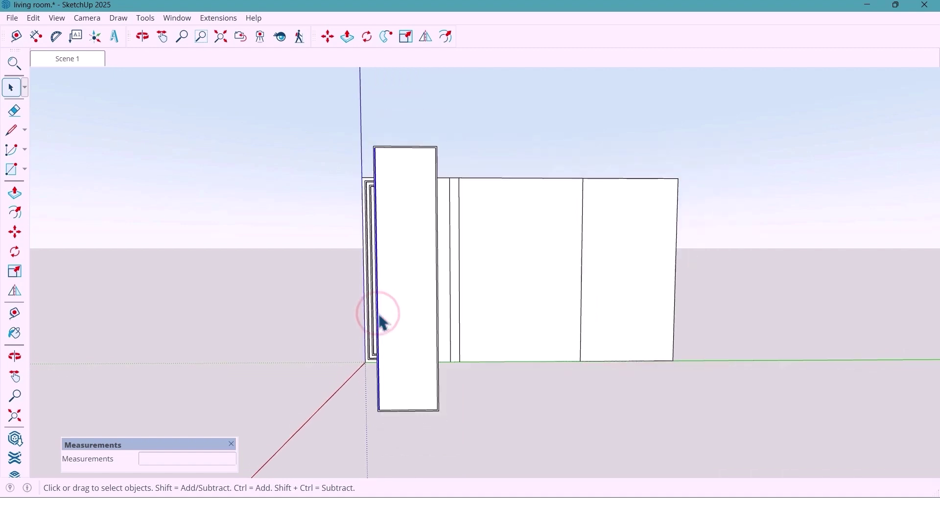
pyautogui.click(15, 231)
pyautogui.scroll(3, 370, 410)
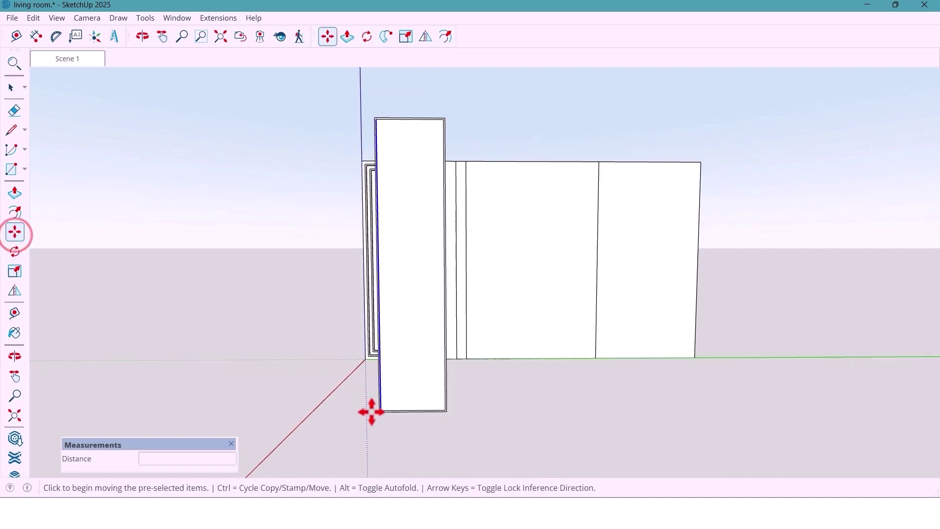
pyautogui.scroll(-1, 384, 415)
pyautogui.scroll(1, 387, 415)
pyautogui.scroll(-1, 386, 413)
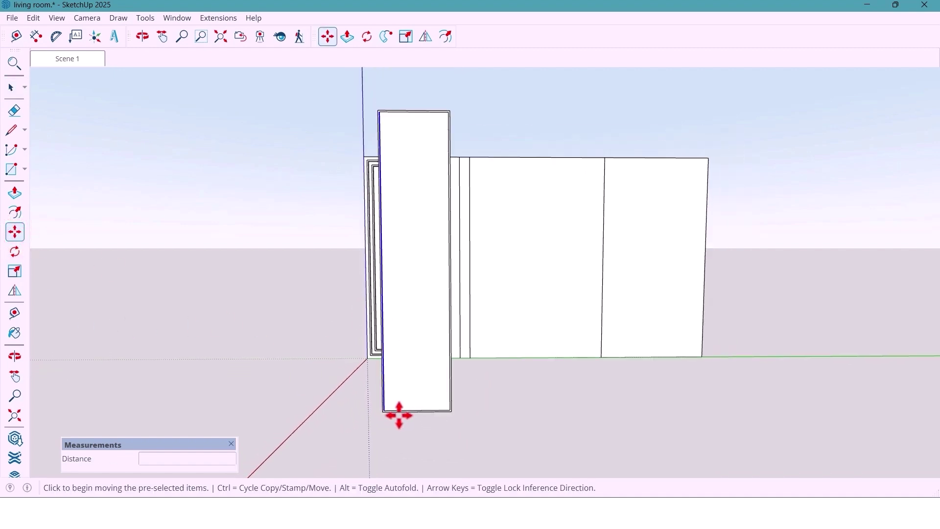
pyautogui.press('ctrl')
pyautogui.click(386, 412)
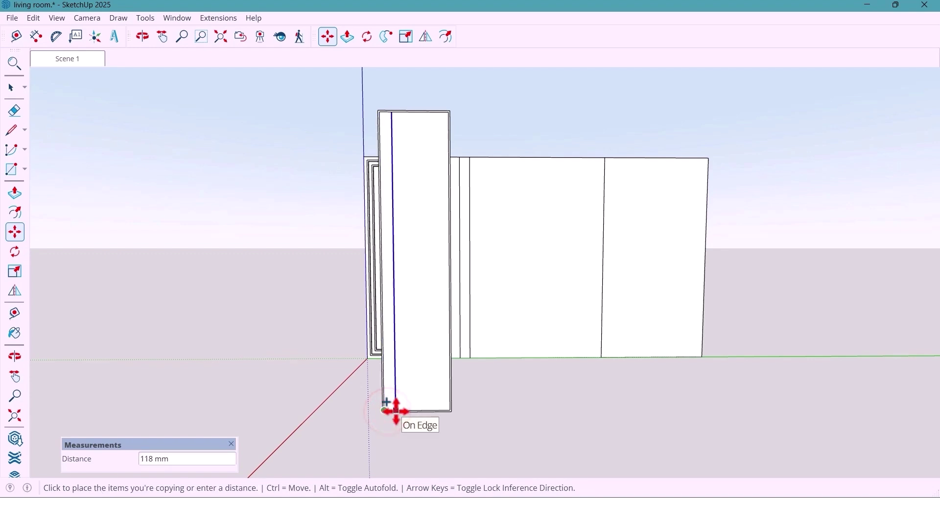
pyautogui.press('Return')
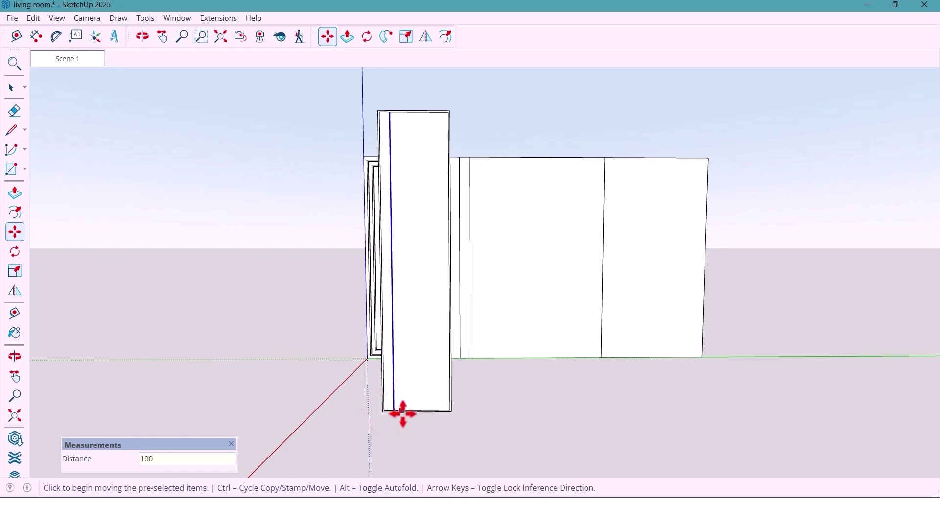
pyautogui.press('space')
pyautogui.scroll(-1, 402, 415)
pyautogui.moveTo(401, 419); pyautogui.dragTo(395, 407, button='middle')
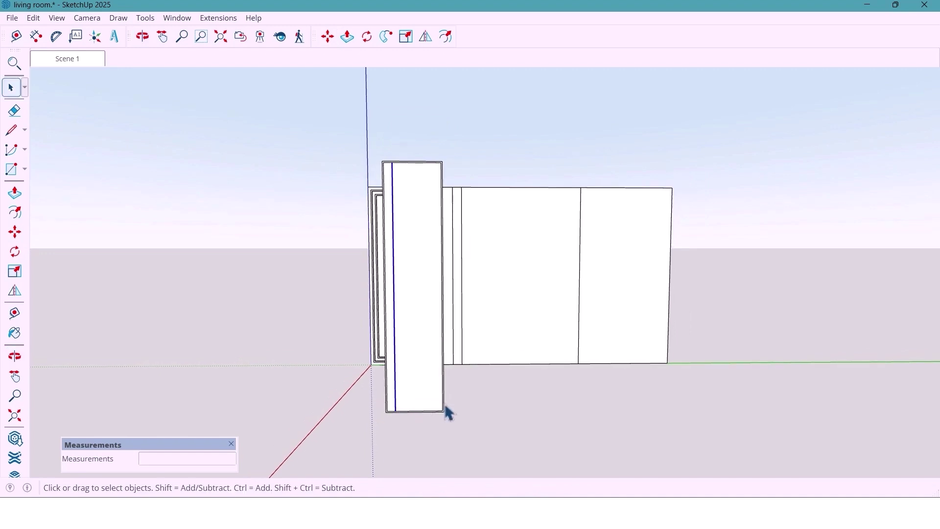
# - Copy the right inner edge of the offset strip inward as a second vertical dividing line
pyautogui.click(442, 403)
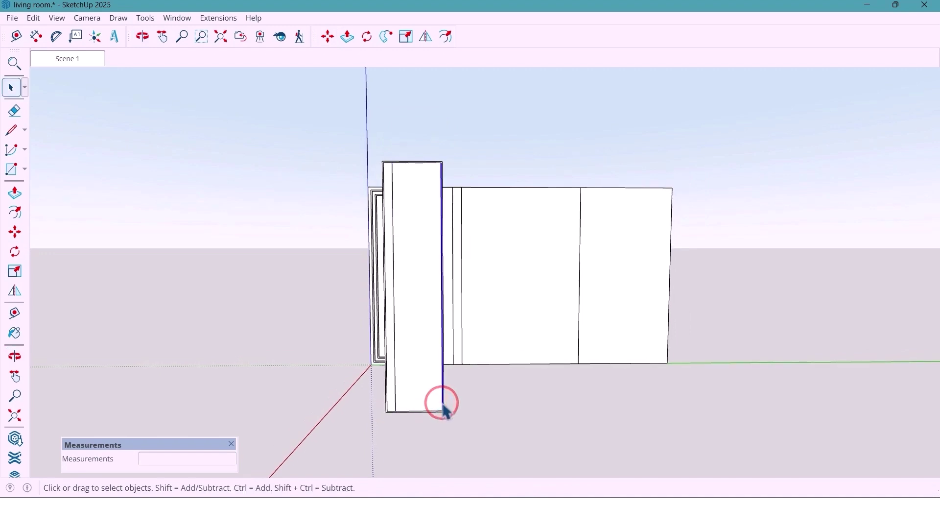
pyautogui.press('m')
pyautogui.scroll(2, 442, 403)
pyautogui.press('ctrl')
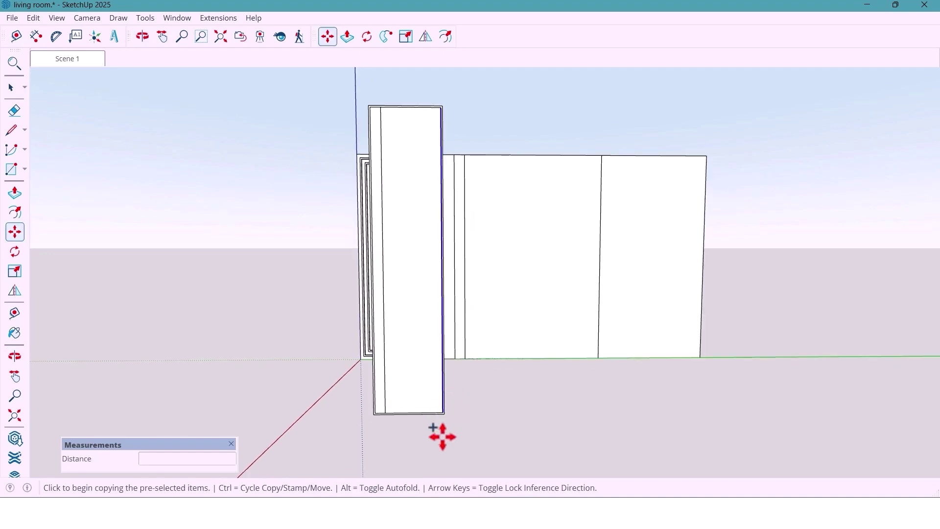
pyautogui.click(438, 435)
pyautogui.click(432, 437)
pyautogui.scroll(-1, 443, 439)
pyautogui.press('space')
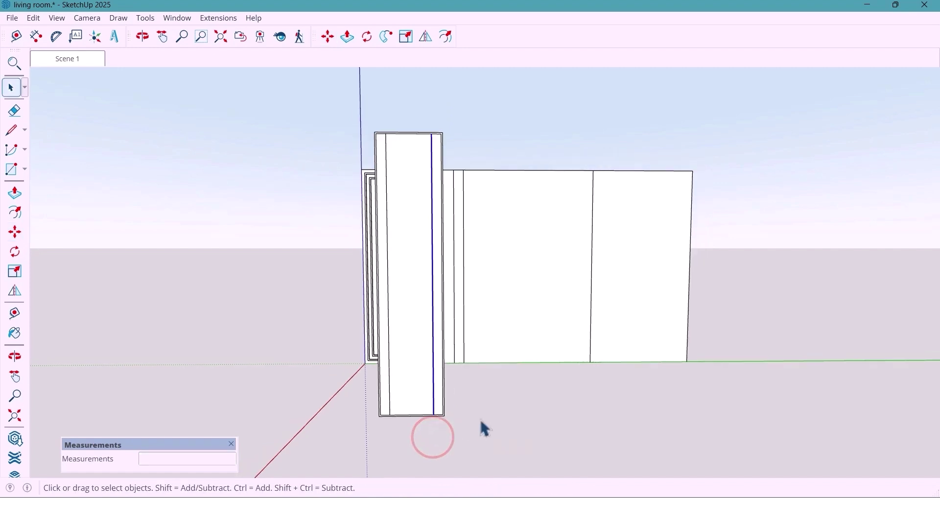
pyautogui.moveTo(483, 414); pyautogui.dragTo(482, 416, button='middle')
pyautogui.scroll(-1, 483, 421)
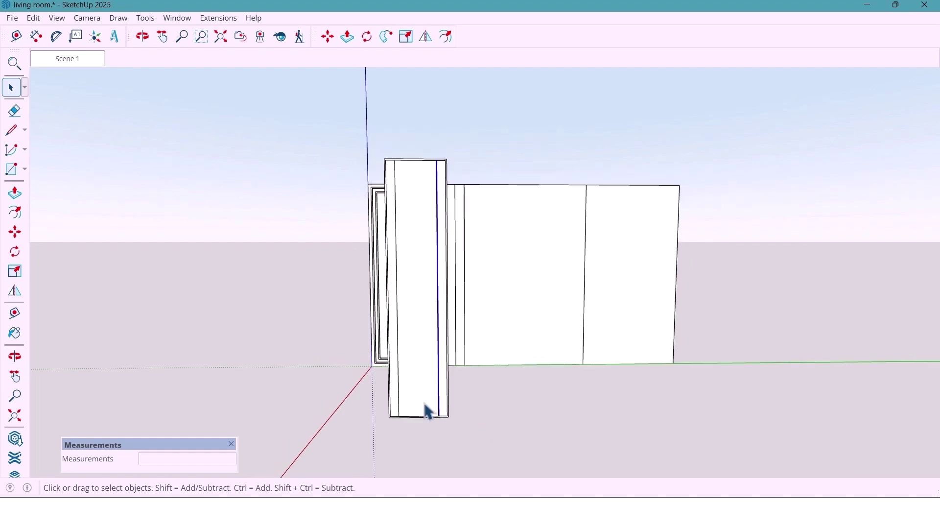
# - Copy the left inner edge of the offset strip 150 mm inward
pyautogui.click(394, 390)
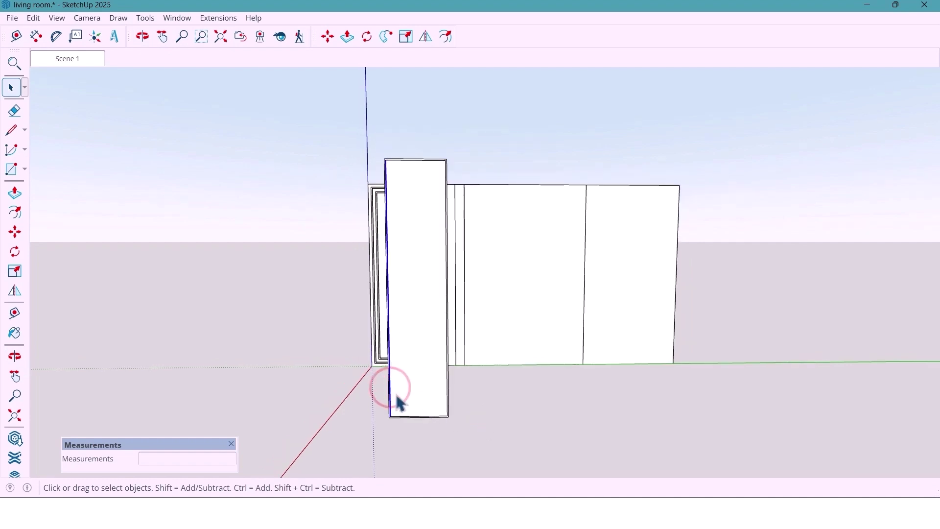
pyautogui.press('m')
pyautogui.press('ctrl')
pyautogui.click(397, 437)
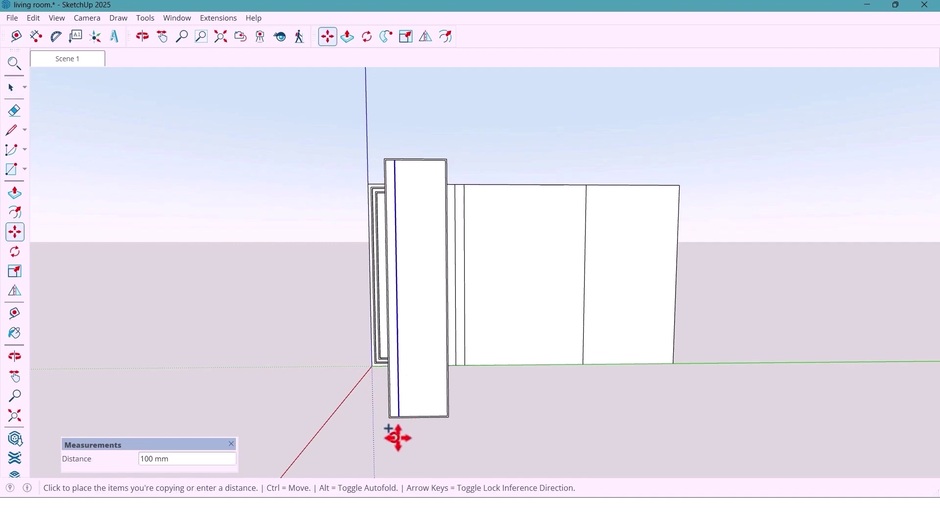
pyautogui.write('150')
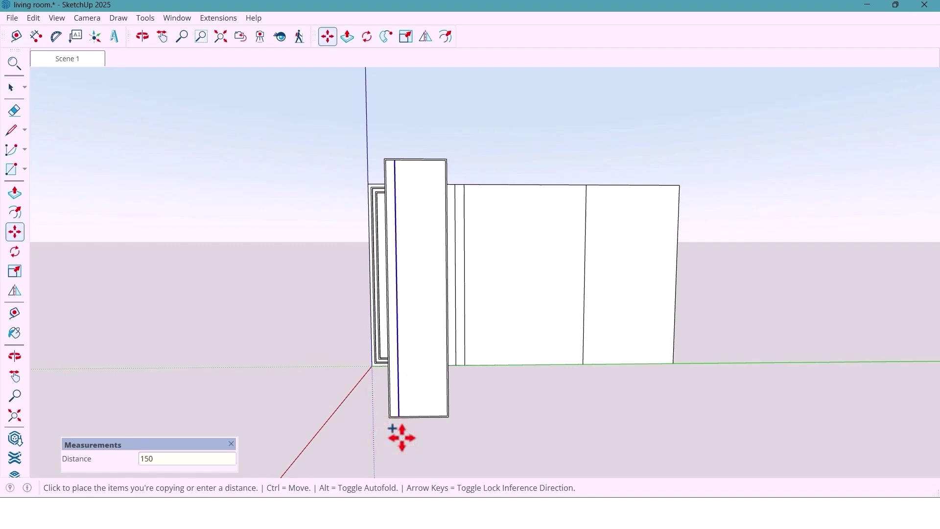
pyautogui.press('Return')
pyautogui.press('space')
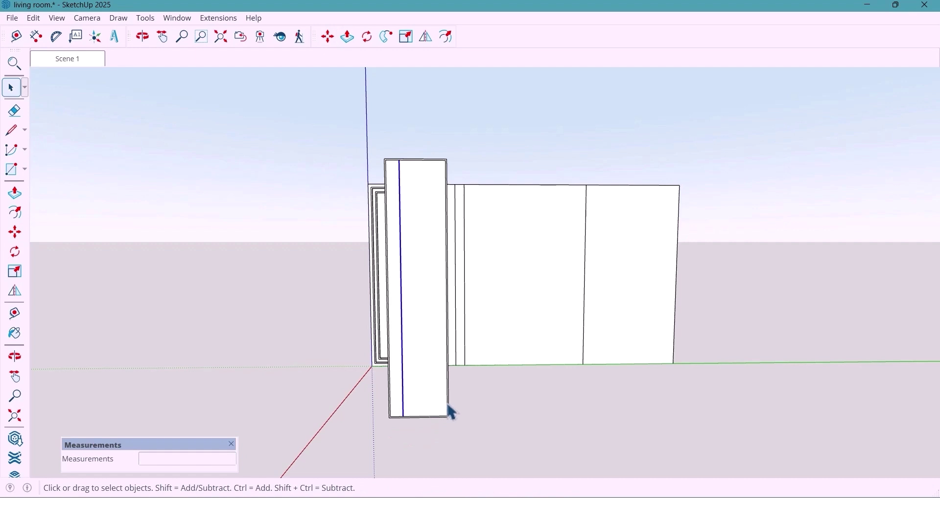
# - Copy the right inner edge of the offset strip 150 mm inward
pyautogui.click(447, 403)
pyautogui.press('m')
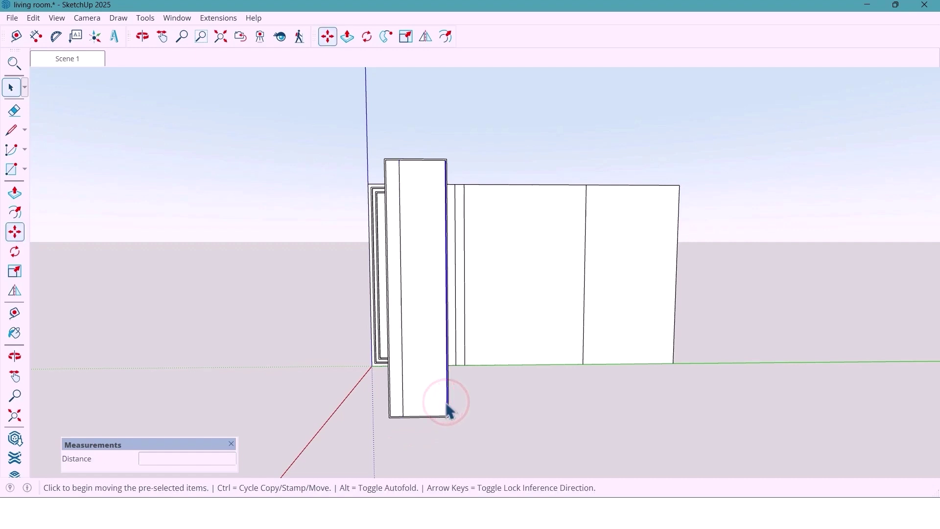
pyautogui.press('ctrl')
pyautogui.click(443, 424)
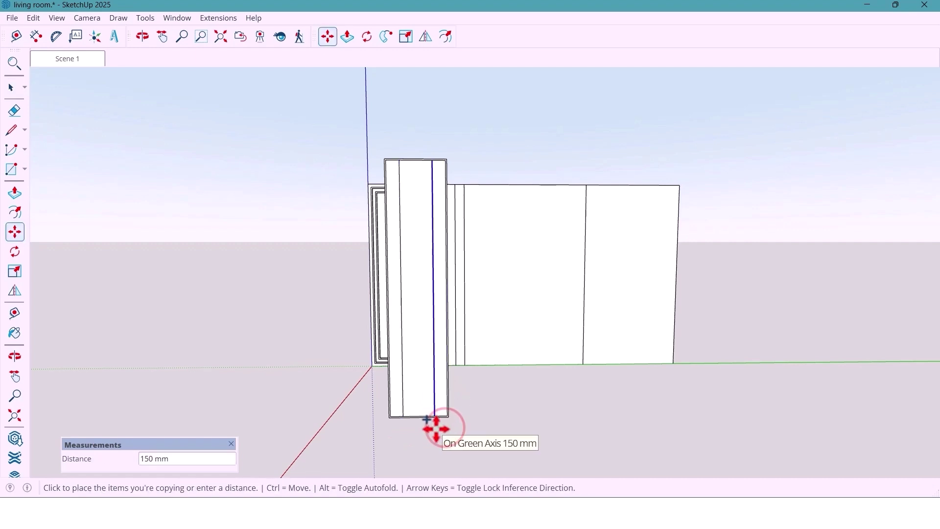
pyautogui.click(436, 428)
pyautogui.press('space')
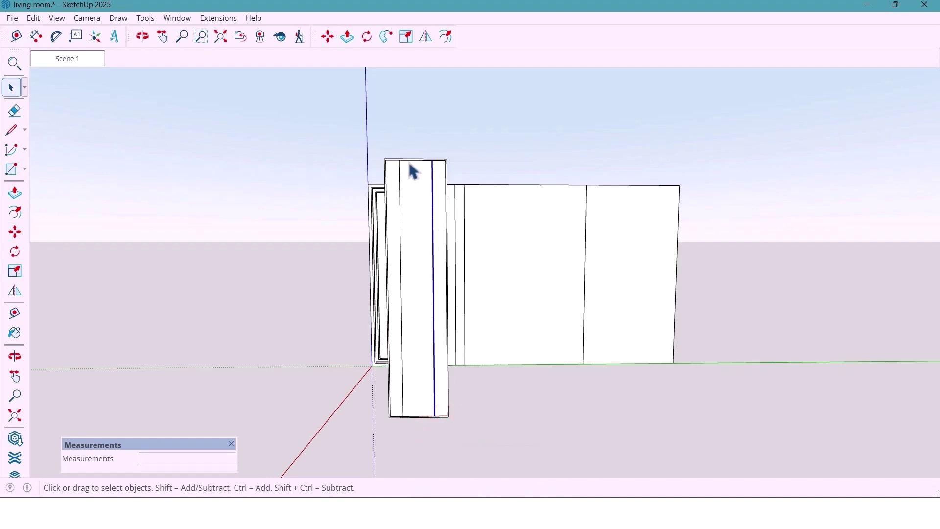
# - Place a horizontal guide 150 mm below the strip's inner top edge with the Tape Measure
pyautogui.scroll(6, 413, 172)
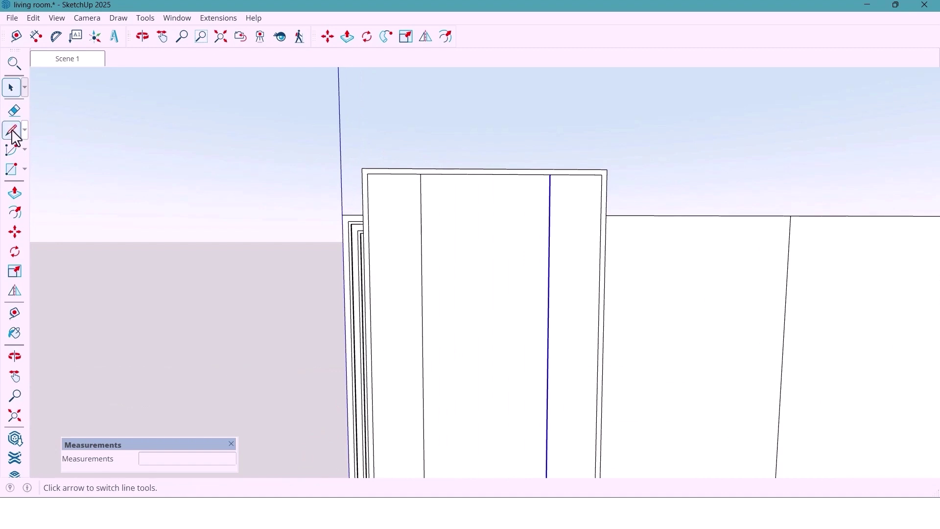
pyautogui.click(16, 36)
pyautogui.click(452, 175)
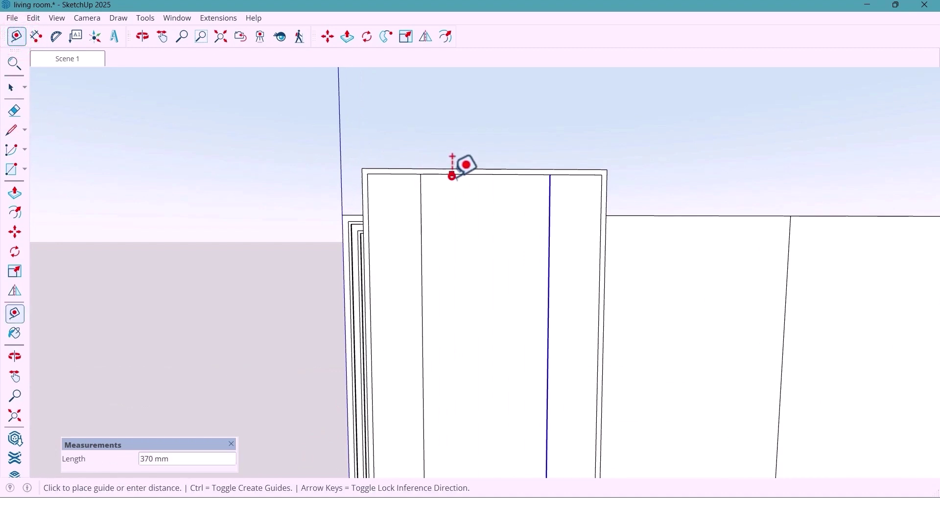
pyautogui.click(452, 175)
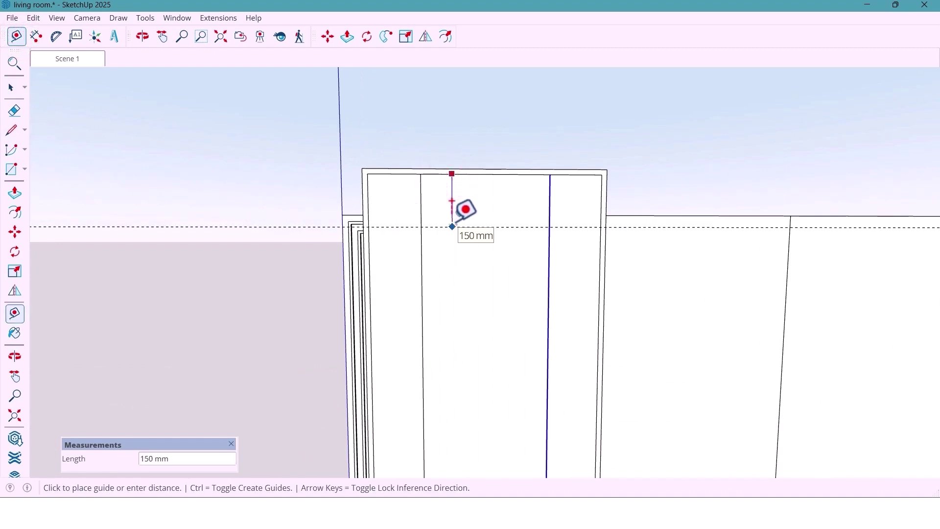
pyautogui.click(453, 226)
pyautogui.moveTo(453, 226); pyautogui.dragTo(455, 230, button='middle')
pyautogui.press('space')
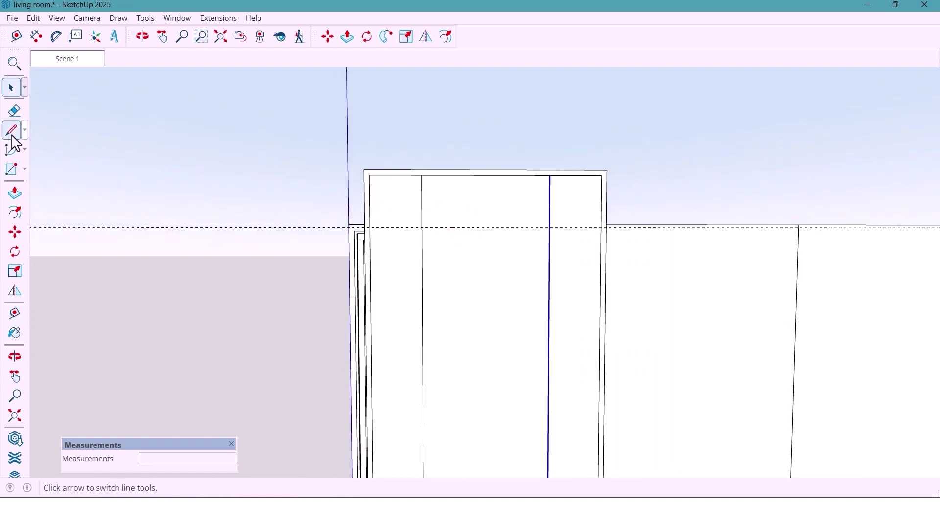
# - Draw a horizontal line along the guide from the strip's left inner edge to its right inner edge
pyautogui.click(10, 131)
pyautogui.click(370, 227)
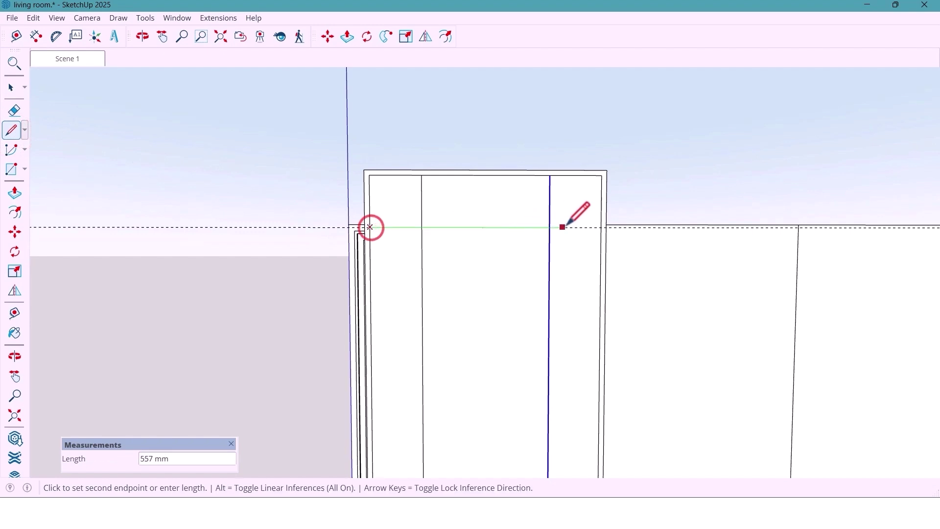
pyautogui.click(601, 227)
pyautogui.moveTo(485, 296); pyautogui.dragTo(392, 184, button='middle')
pyautogui.scroll(3, 392, 192)
pyautogui.press('space')
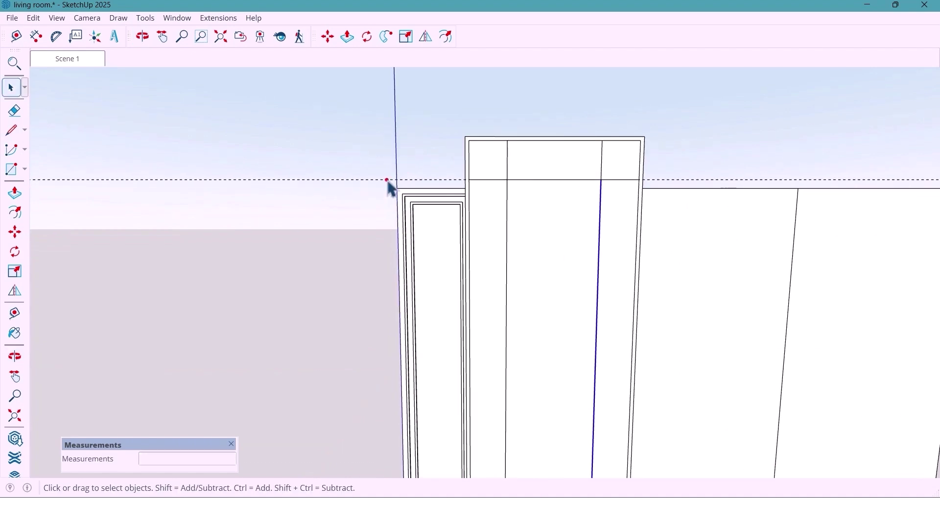
# - Select all segments of the horizontal line near the strip's top and copy them 10 mm downward
pyautogui.moveTo(396, 184); pyautogui.dragTo(481, 164, button='middle')
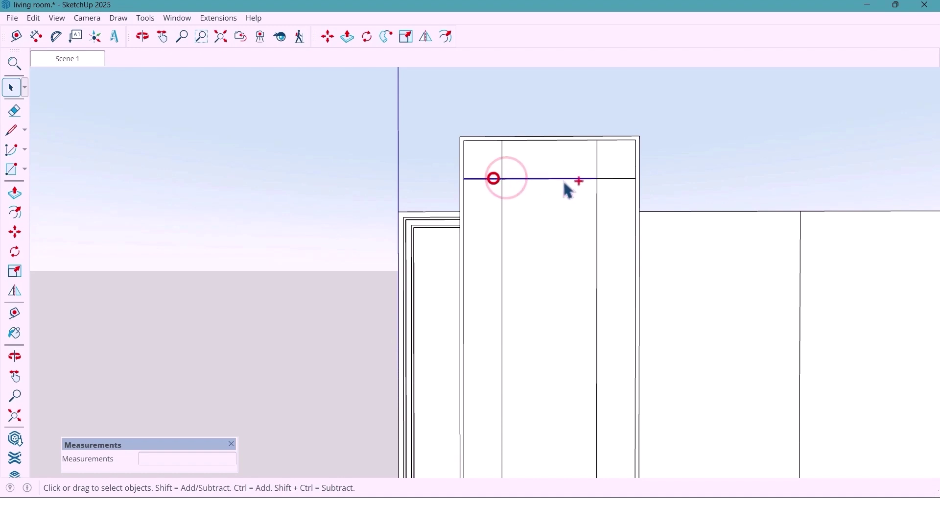
pyautogui.press('m')
pyautogui.moveTo(608, 188)
pyautogui.mouseDown(button='middle')
pyautogui.moveTo(579, 187)
pyautogui.moveTo(598, 183)
pyautogui.mouseUp(button='middle')
pyautogui.scroll(4, 602, 174)
pyautogui.press('ctrl')
pyautogui.click(601, 170)
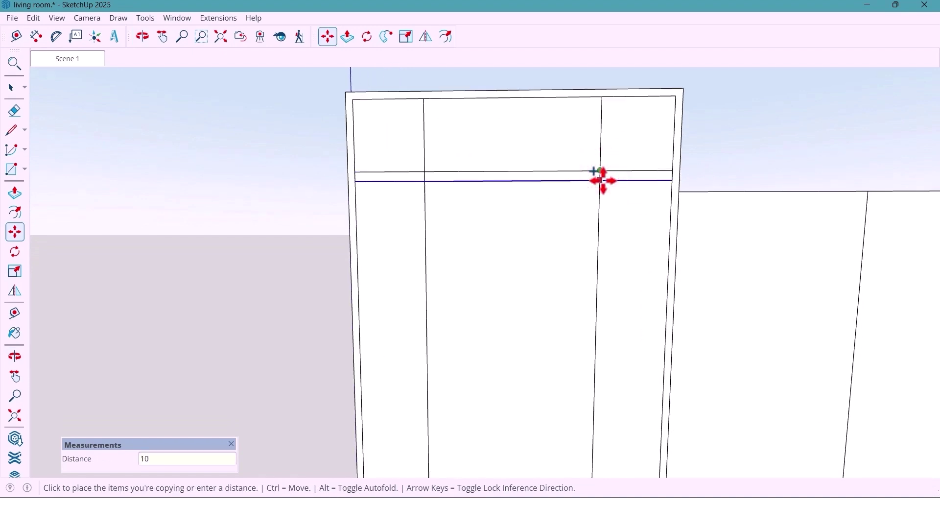
pyautogui.write('10')
pyautogui.press('Return')
pyautogui.press('space')
pyautogui.moveTo(583, 182); pyautogui.dragTo(519, 182, button='middle')
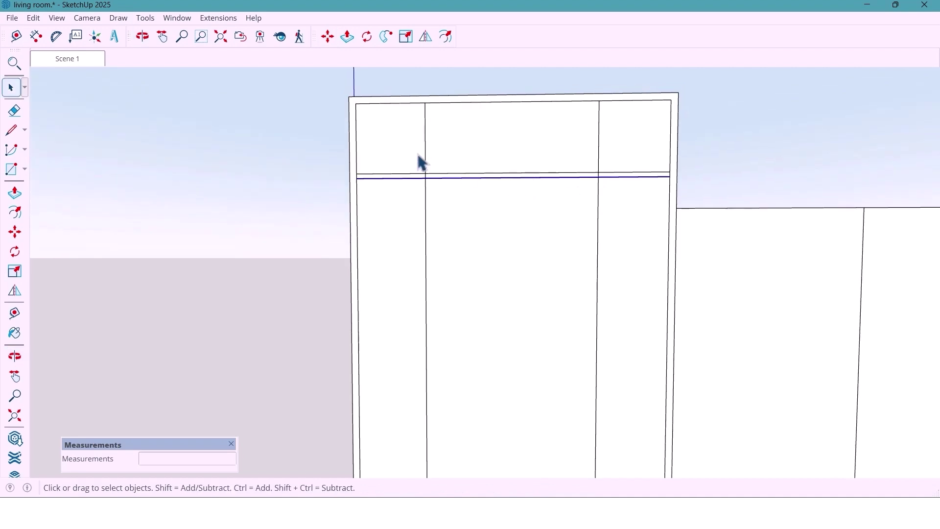
# - Copy both segments of the left vertical dividing line slightly inward to form a narrow vertical band
pyautogui.click(427, 162)
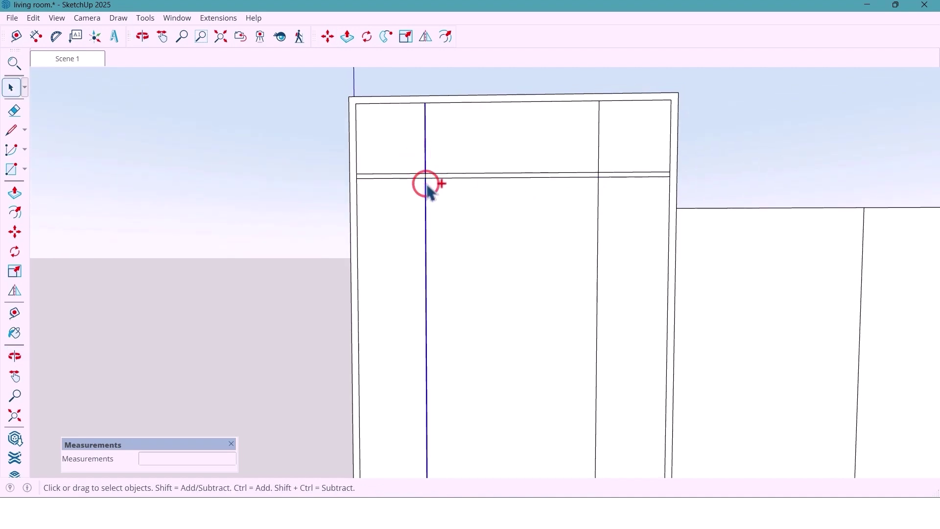
pyautogui.press('m')
pyautogui.press('ctrl')
pyautogui.click(426, 179)
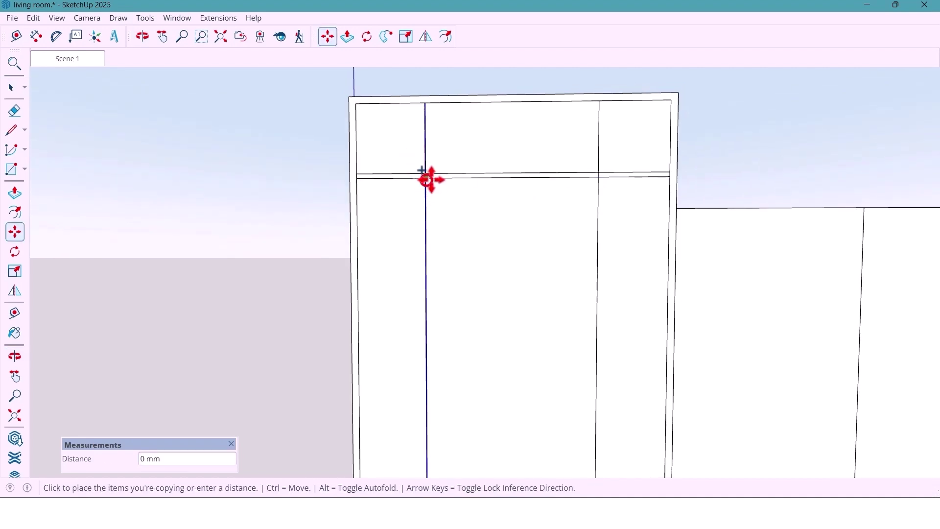
pyautogui.click(433, 179)
pyautogui.press('space')
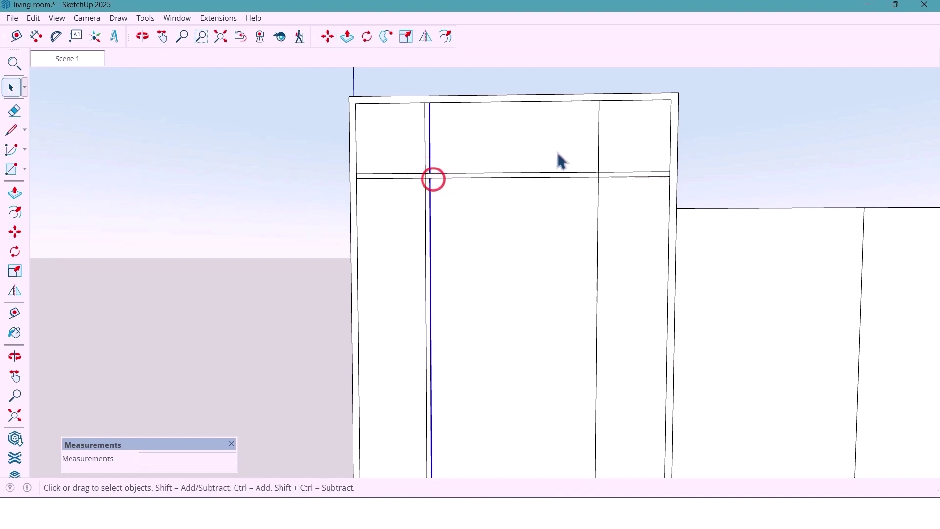
# - Copy both segments of the right vertical dividing line slightly inward to form a matching narrow band
pyautogui.click(598, 162)
pyautogui.keyDown('ctrl'); pyautogui.click(598, 184); pyautogui.keyUp('ctrl')
pyautogui.press('m')
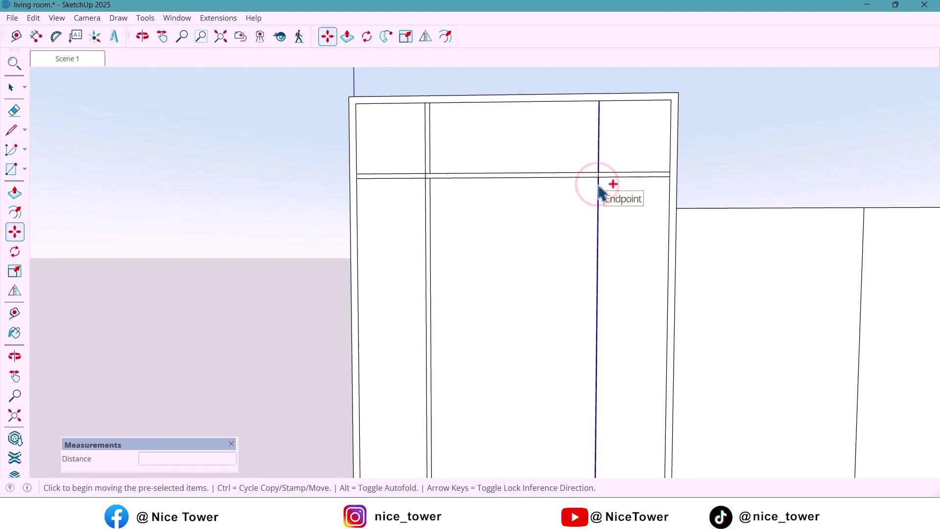
pyautogui.press('ctrl')
pyautogui.click(597, 169)
pyautogui.press('space')
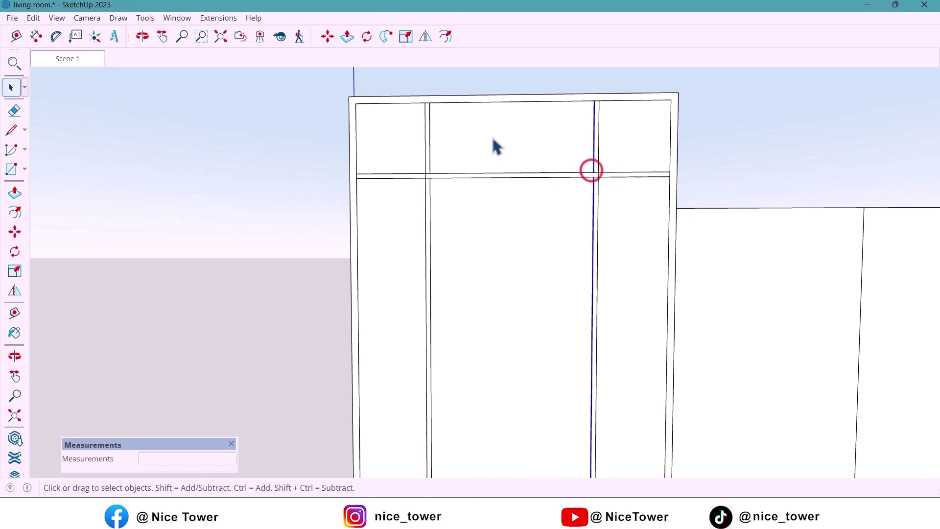
# - Erase the line segments crossing inside both upper intersections of the vertical and horizontal narrow bands
pyautogui.click(12, 113)
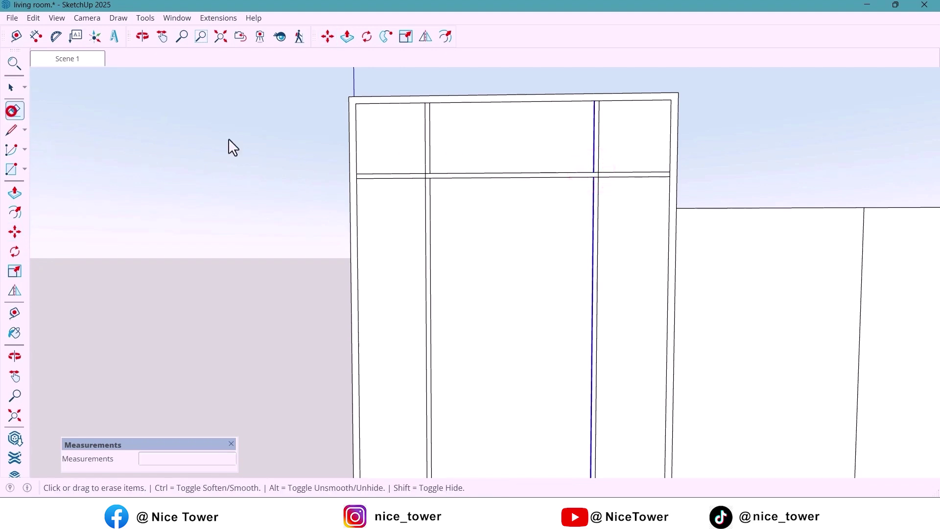
pyautogui.scroll(5, 429, 169)
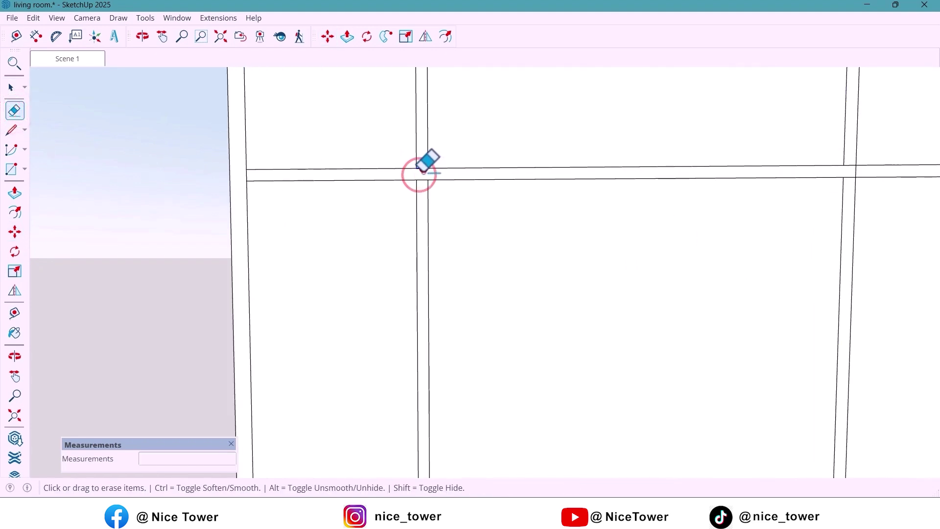
pyautogui.click(420, 171)
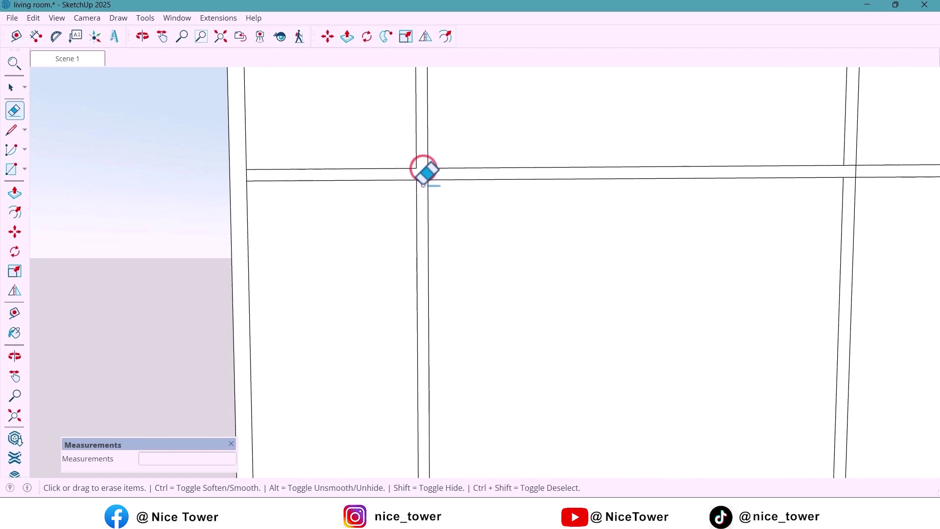
pyautogui.scroll(1, 865, 165)
pyautogui.click(848, 171)
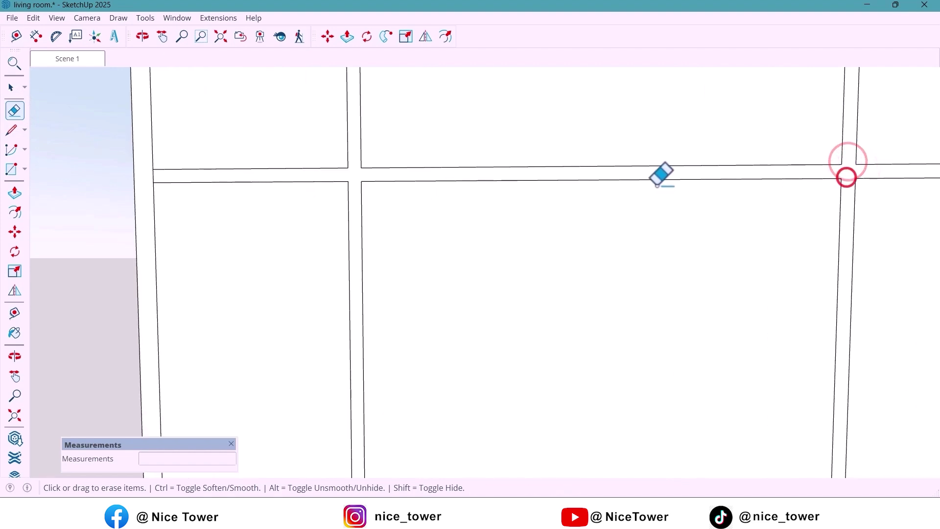
# - Place a horizontal guide 108 mm above the strip's bottom inner edge
pyautogui.scroll(-2, 661, 175)
pyautogui.scroll(-5, 659, 174)
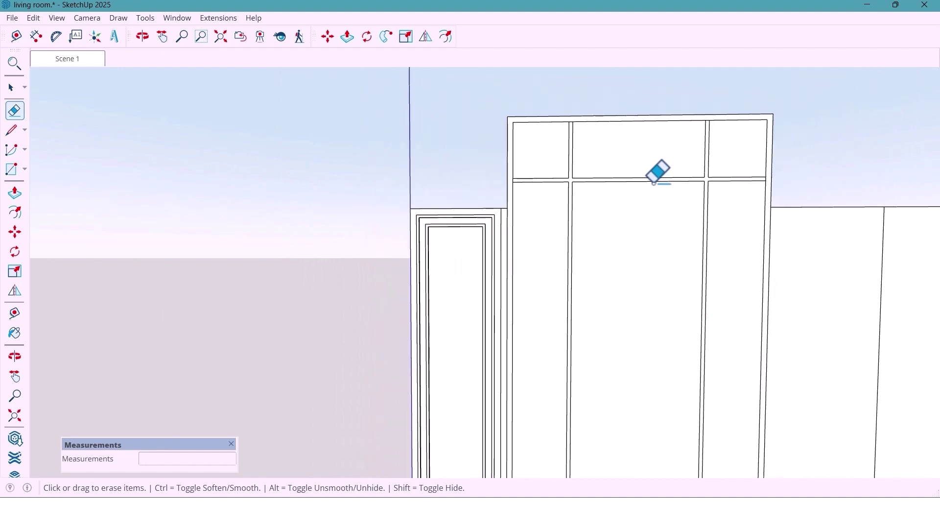
pyautogui.scroll(-4, 657, 171)
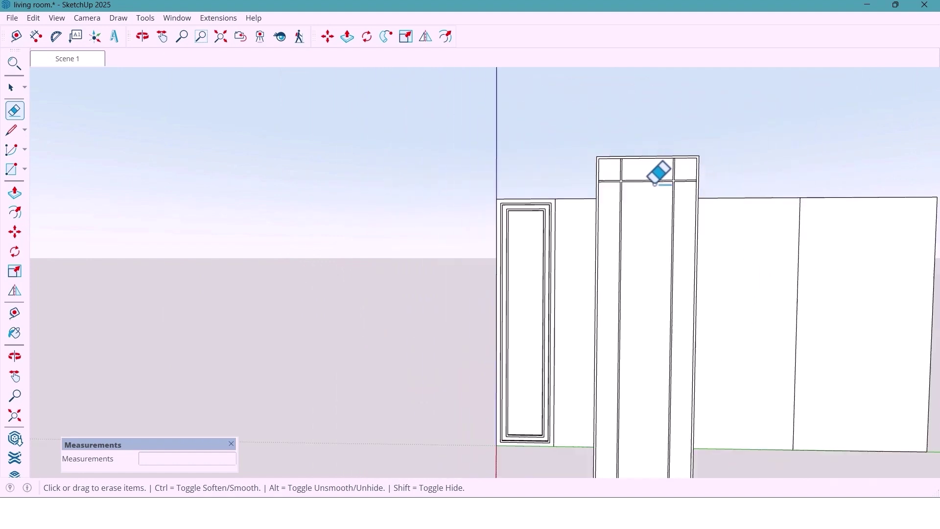
pyautogui.scroll(5, 615, 356)
pyautogui.click(17, 37)
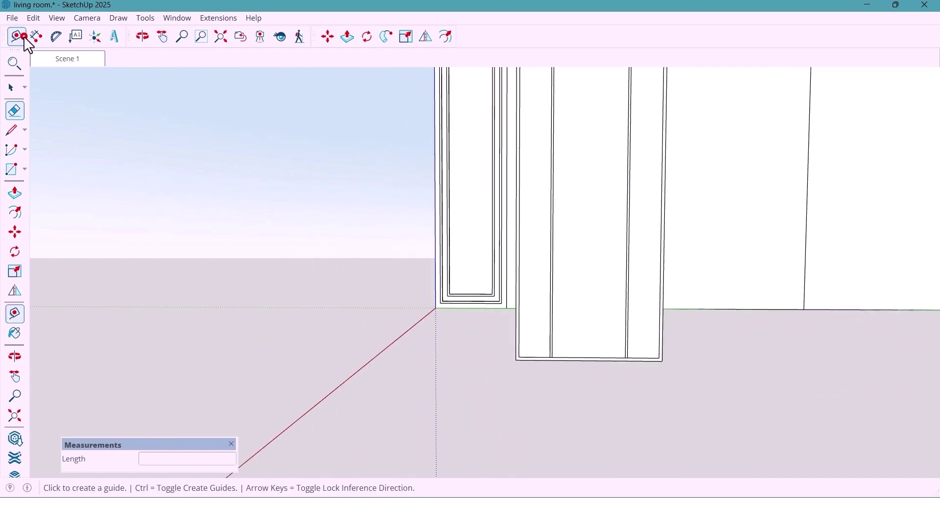
pyautogui.scroll(3, 602, 343)
pyautogui.click(594, 378)
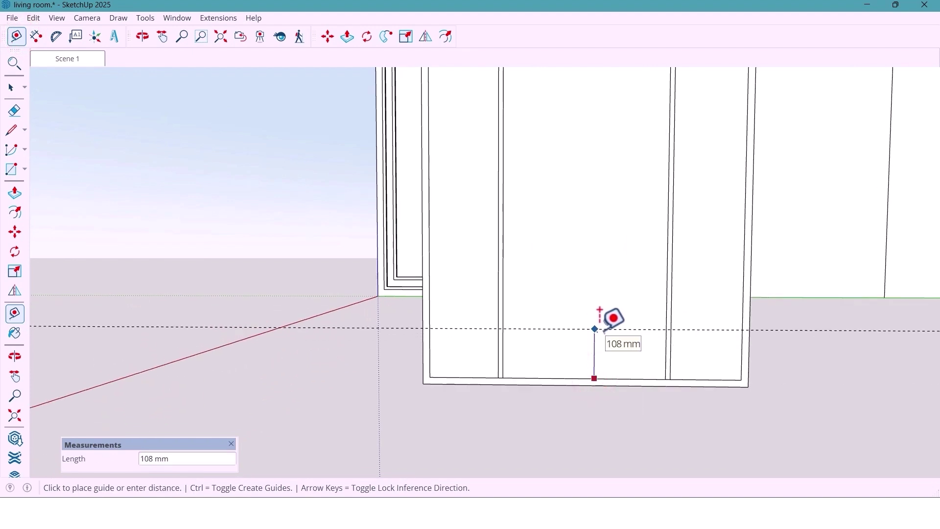
pyautogui.write('108')
pyautogui.press('Return')
pyautogui.moveTo(594, 329); pyautogui.dragTo(587, 350, button='middle')
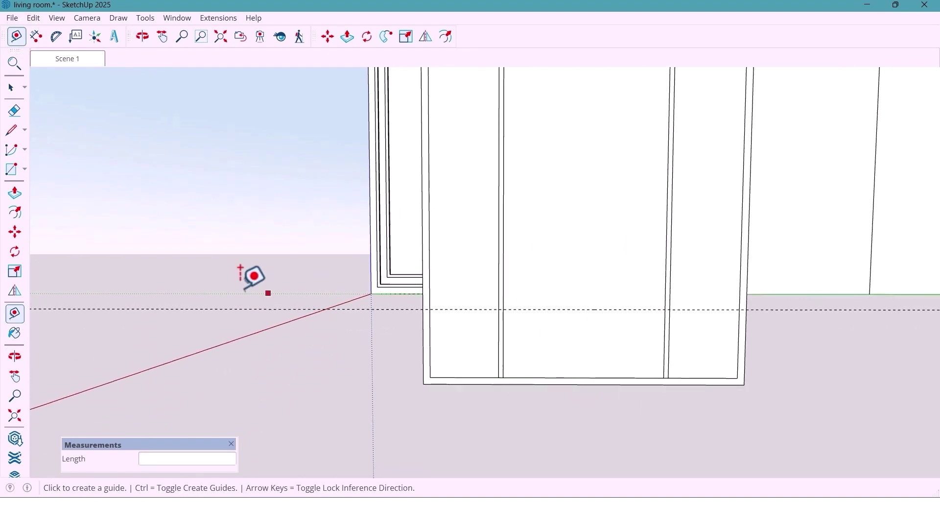
# - Draw a horizontal line along the lower guide between the strip's left and right inner edges
pyautogui.click(15, 129)
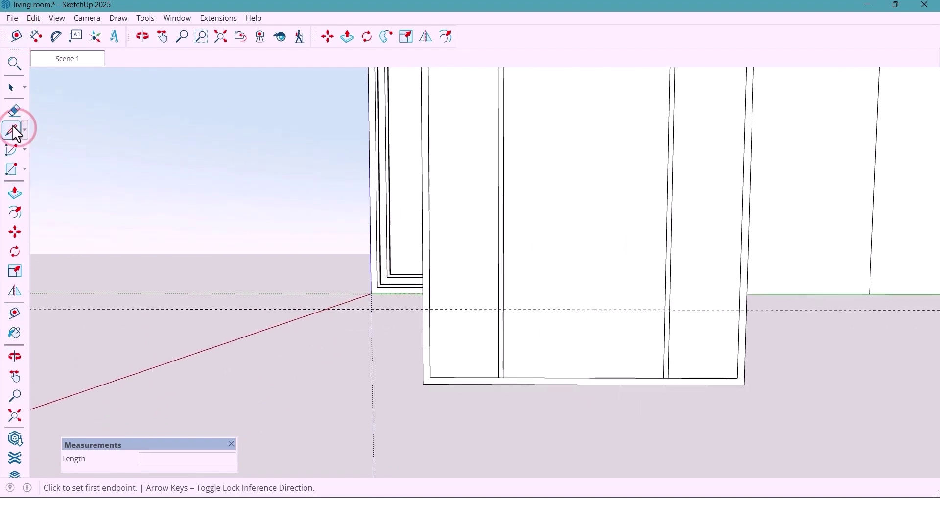
pyautogui.click(429, 309)
pyautogui.click(739, 309)
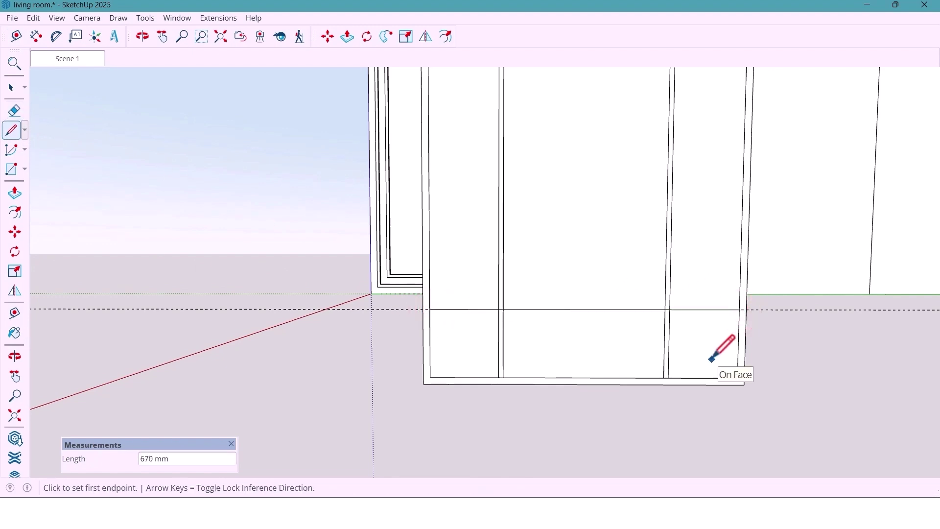
# - Copy all segments of the lower horizontal line slightly upward to form a narrow horizontal band
pyautogui.click(11, 89)
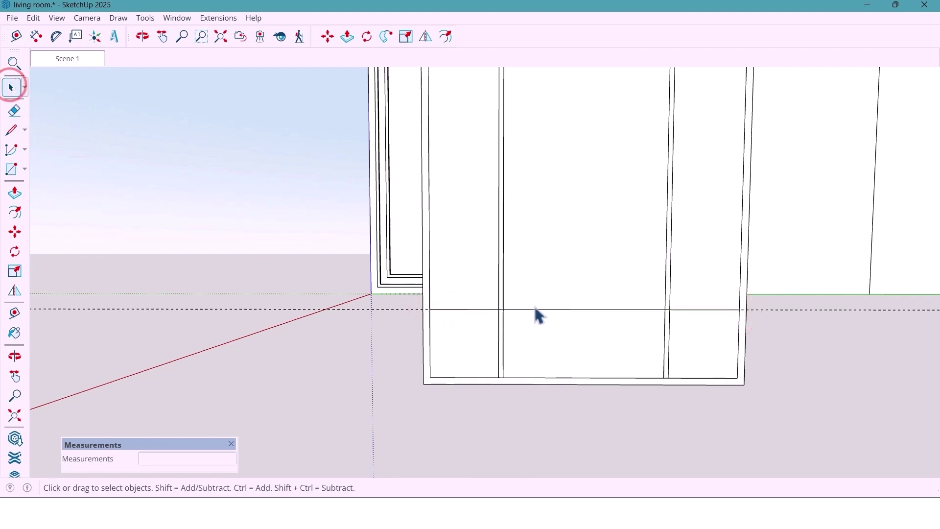
pyautogui.keyDown('shift'); pyautogui.click(480, 310); pyautogui.keyUp('shift')
pyautogui.keyDown('shift'); pyautogui.click(684, 310); pyautogui.keyUp('shift')
pyautogui.click(15, 232)
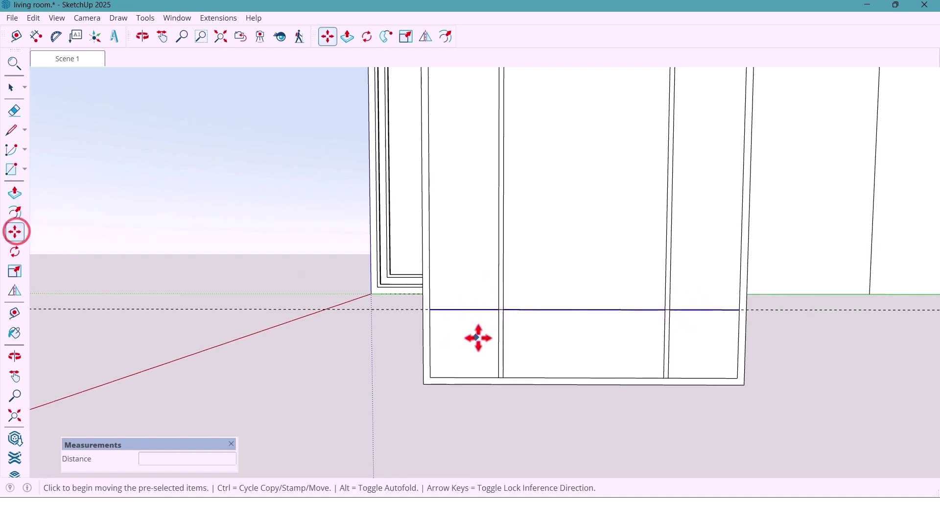
pyautogui.press('ctrl')
pyautogui.click(503, 310)
pyautogui.click(503, 300)
pyautogui.press('space')
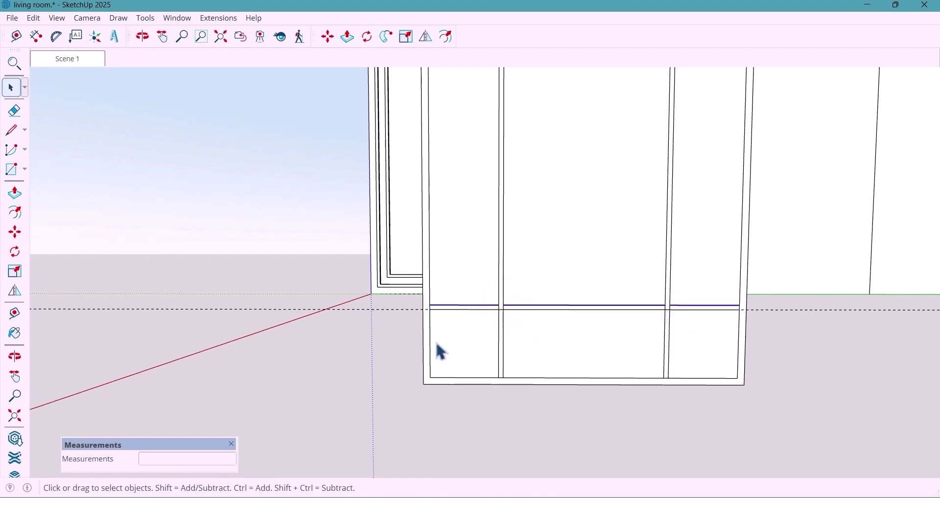
# - Erase the line segments crossing inside both lower intersections of the narrow bands
pyautogui.click(23, 116)
pyautogui.scroll(5, 499, 291)
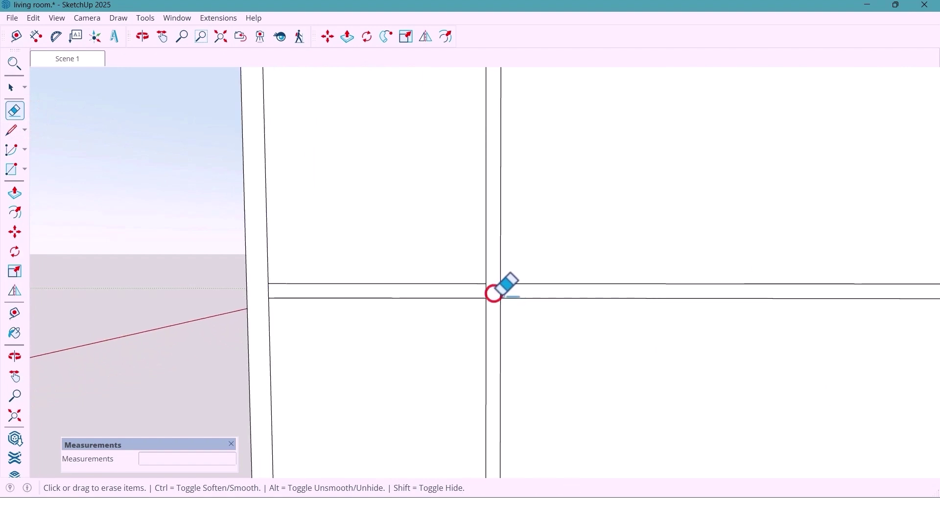
pyautogui.click(494, 293)
pyautogui.scroll(-3, 489, 289)
pyautogui.scroll(4, 637, 289)
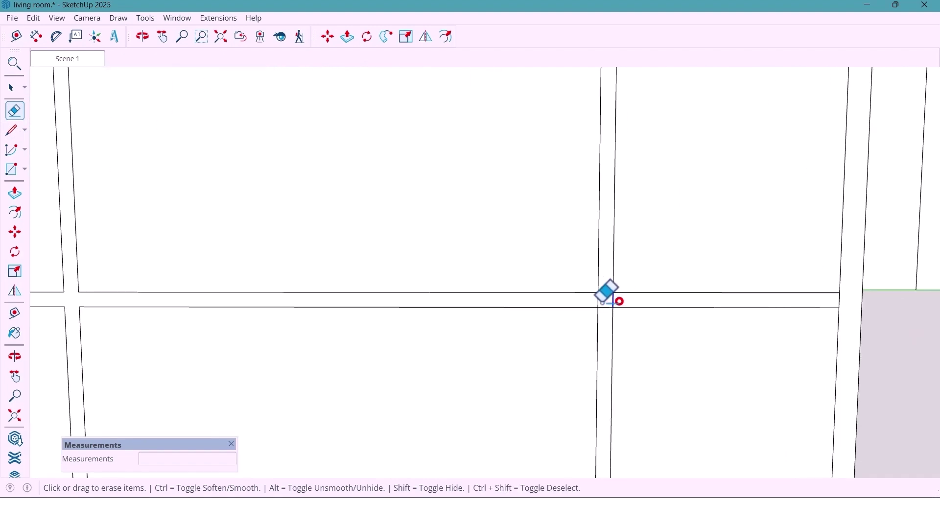
pyautogui.scroll(-4, 590, 304)
# - Push/Pull the strip's outer frame outward 16 mm and raise the grid of narrow bands by the same distance
pyautogui.press('space')
pyautogui.press('h')
pyautogui.moveTo(552, 238); pyautogui.dragTo(500, 365)
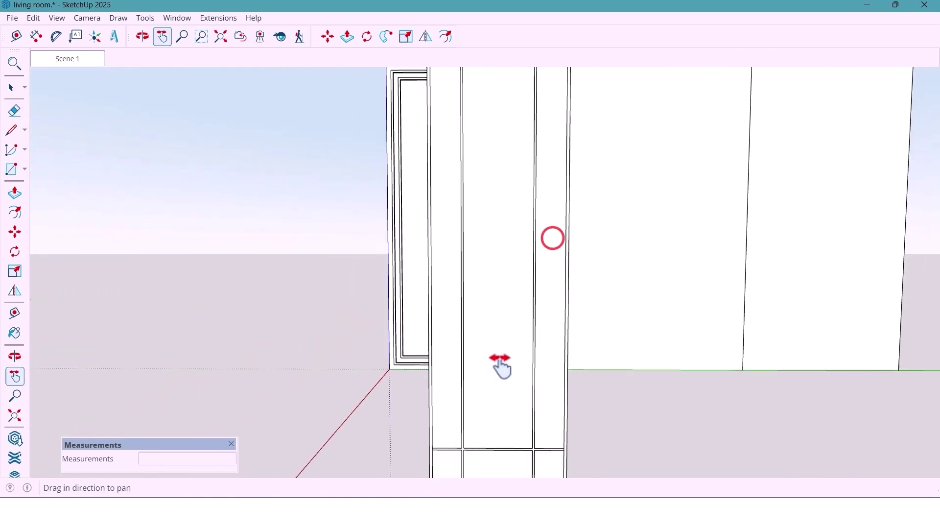
pyautogui.scroll(-5, 507, 365)
pyautogui.moveTo(506, 367); pyautogui.dragTo(509, 264, button='middle')
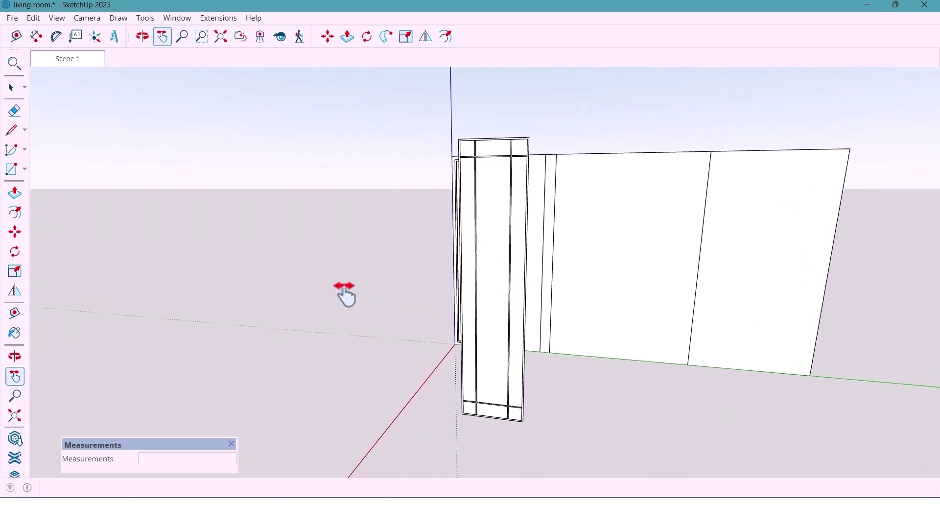
pyautogui.click(15, 192)
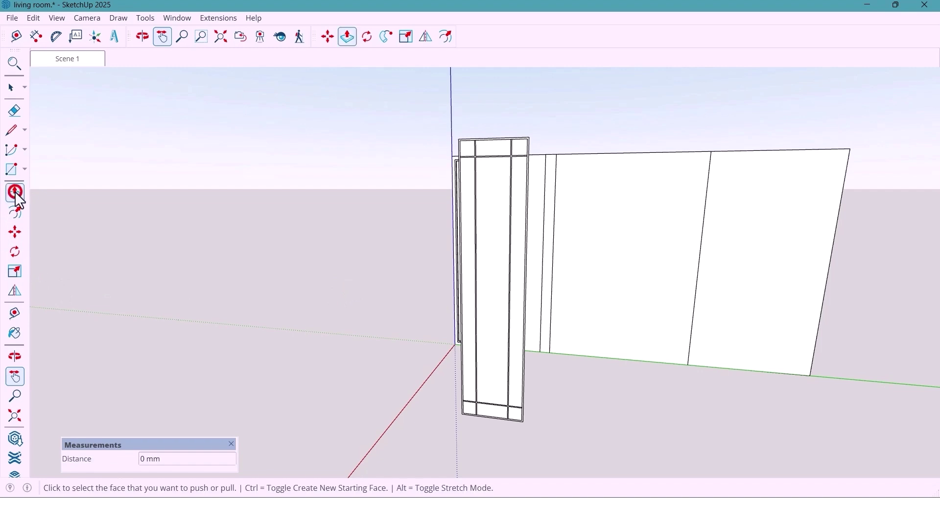
pyautogui.scroll(6, 466, 151)
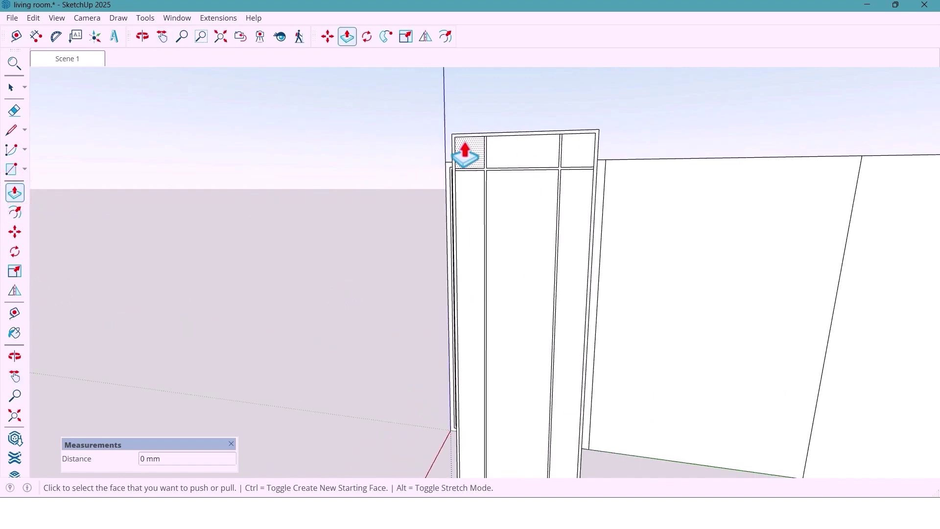
pyautogui.moveTo(498, 180)
pyautogui.mouseDown(button='middle')
pyautogui.moveTo(461, 230)
pyautogui.moveTo(447, 143)
pyautogui.mouseUp(button='middle')
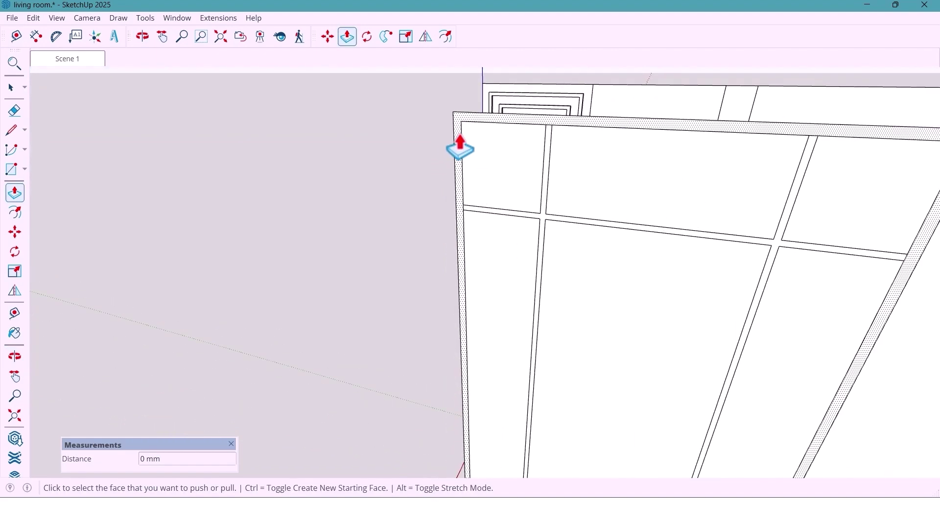
pyautogui.moveTo(504, 194); pyautogui.dragTo(470, 195, button='middle')
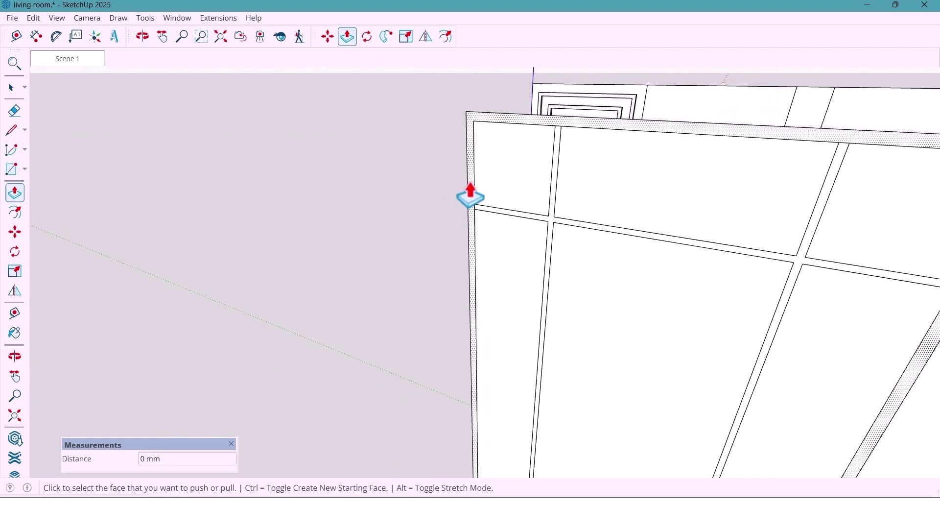
pyautogui.click(468, 181)
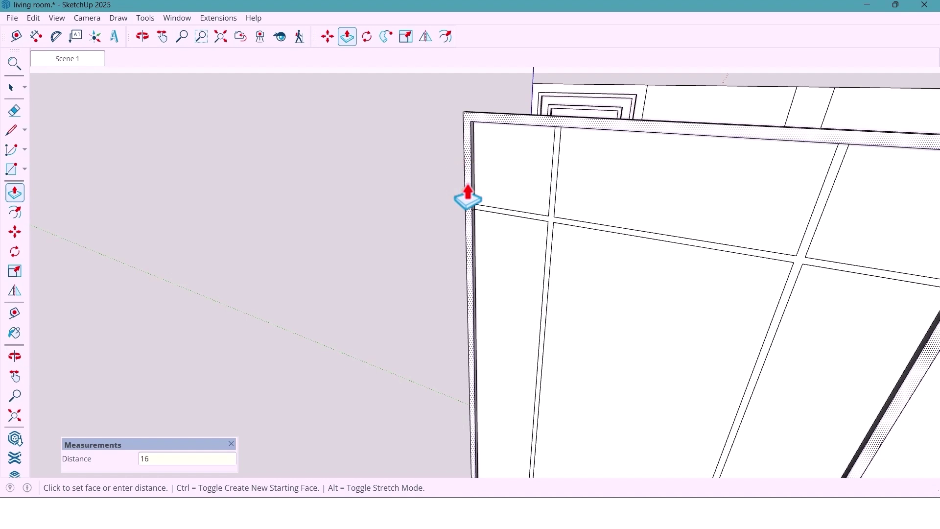
pyautogui.press('Return')
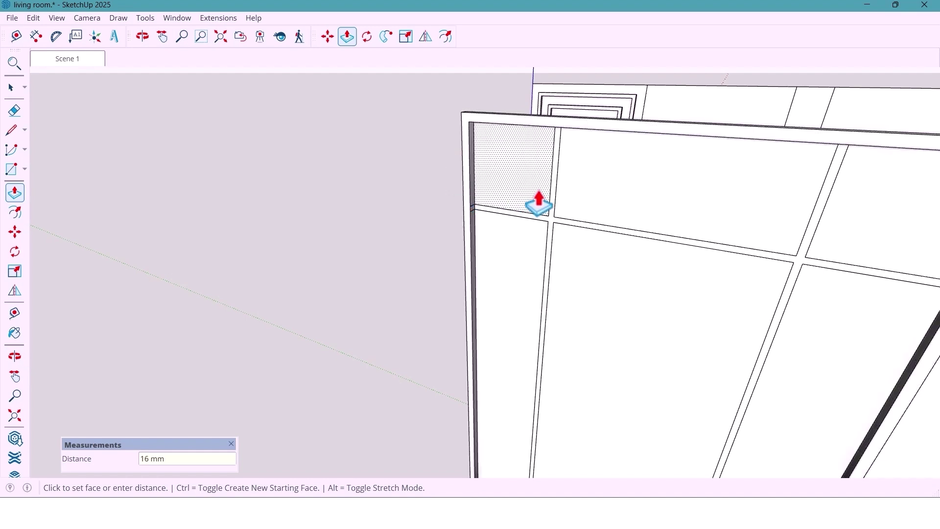
pyautogui.doubleClick(552, 219)
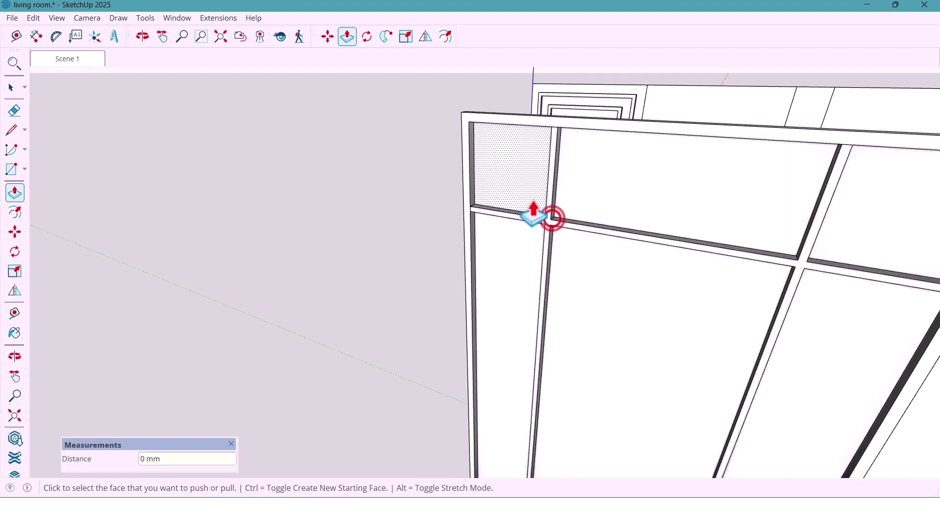
# - Raise the three upper panels and the three tall middle panels by the same 16 mm distance
pyautogui.click(532, 200)
pyautogui.doubleClick(585, 199)
pyautogui.doubleClick(842, 231)
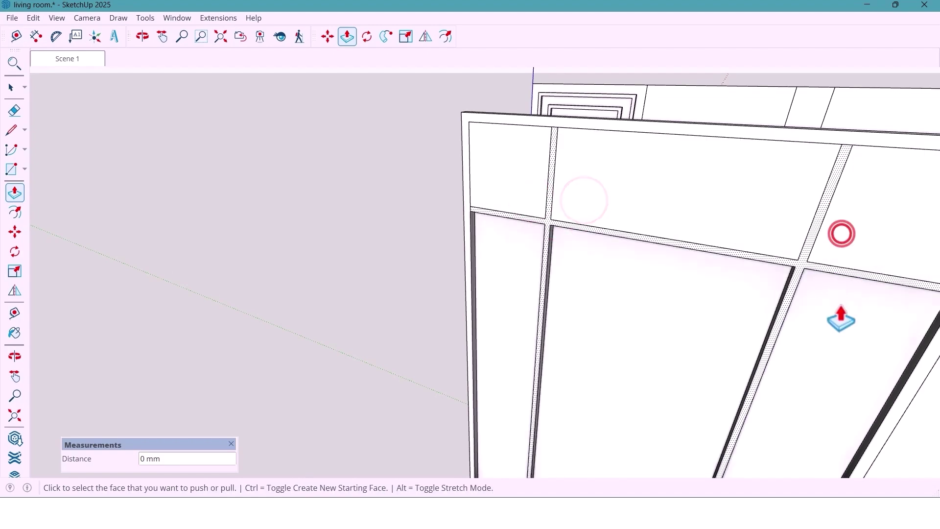
pyautogui.doubleClick(840, 304)
pyautogui.doubleClick(719, 304)
pyautogui.doubleClick(491, 256)
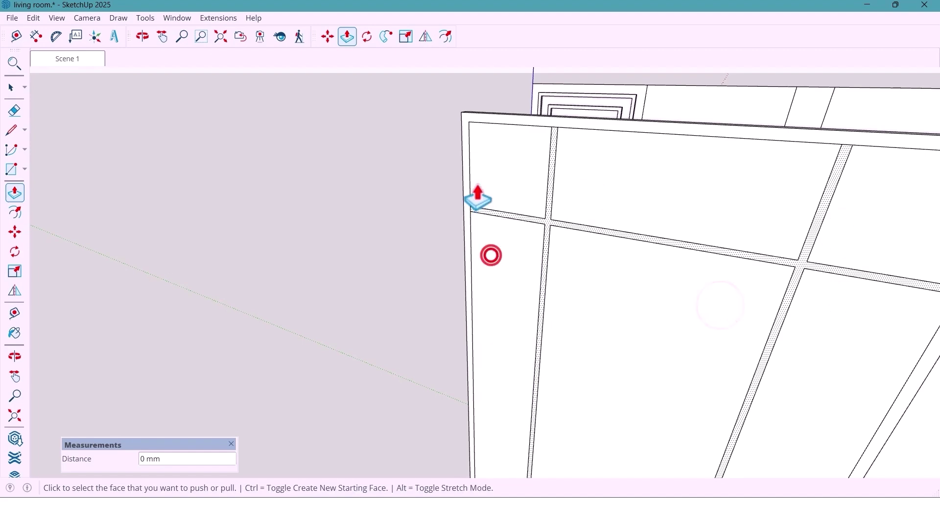
# - Raise the three small panels along the strip's bottom by the same 16 mm distance
pyautogui.scroll(-5, 470, 190)
pyautogui.moveTo(469, 188); pyautogui.dragTo(478, 294, button='middle')
pyautogui.scroll(5, 478, 416)
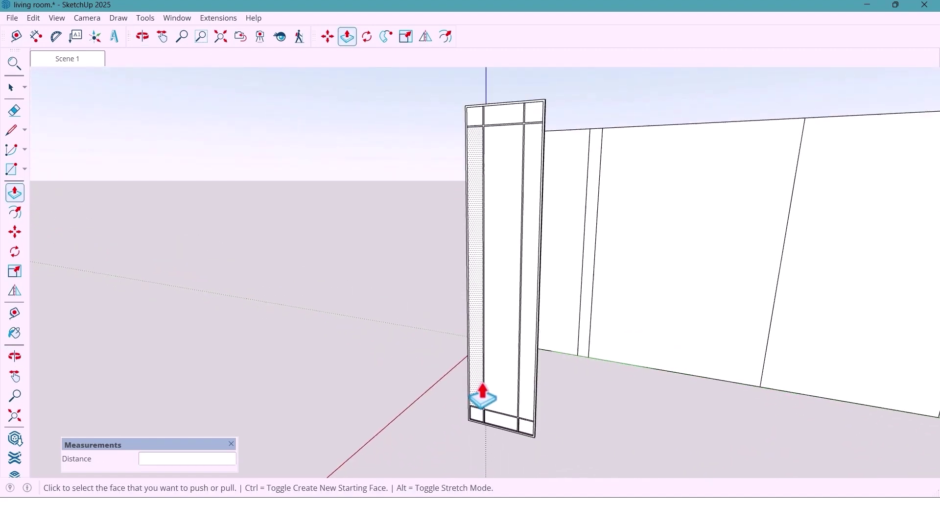
pyautogui.doubleClick(475, 430)
pyautogui.doubleClick(507, 432)
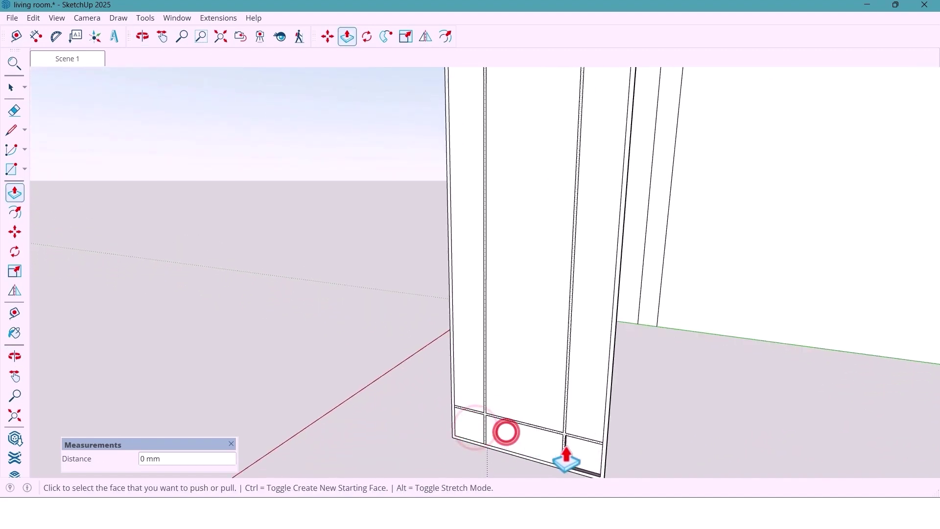
pyautogui.doubleClick(576, 453)
# - Apply Push/Pull to the face of the narrow band grid between the strip's panels
pyautogui.scroll(-6, 510, 342)
pyautogui.moveTo(522, 360); pyautogui.dragTo(475, 388, button='middle')
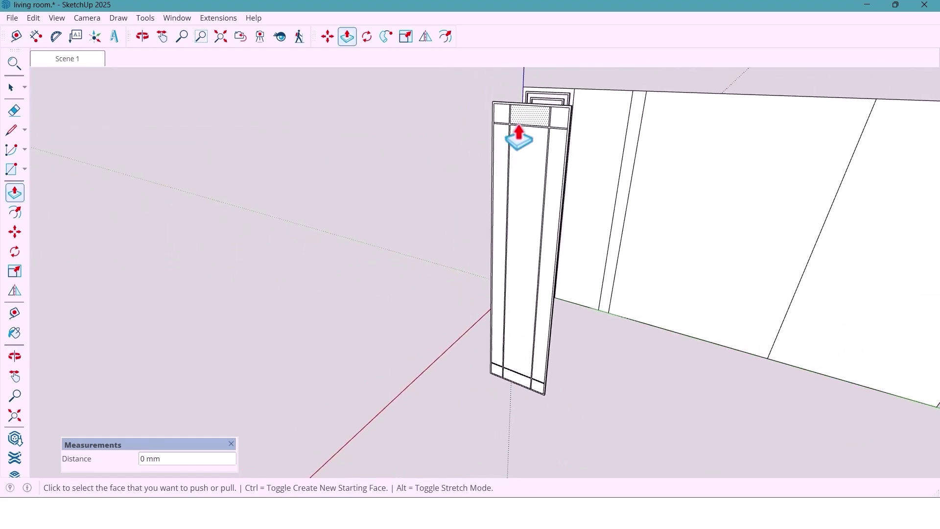
pyautogui.scroll(4, 512, 128)
pyautogui.scroll(5, 512, 128)
pyautogui.moveTo(508, 142); pyautogui.dragTo(497, 171, button='middle')
pyautogui.scroll(2, 509, 175)
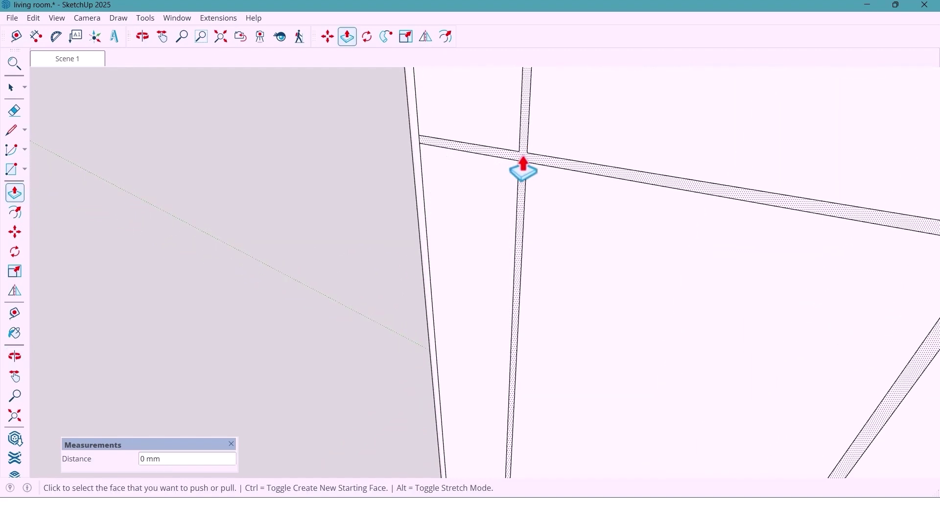
pyautogui.click(523, 167)
pyautogui.scroll(2, 522, 161)
# - Select the whole detached strip with its frame and grid and make it a component with the default settings
pyautogui.moveTo(524, 161); pyautogui.dragTo(495, 420, button='middle')
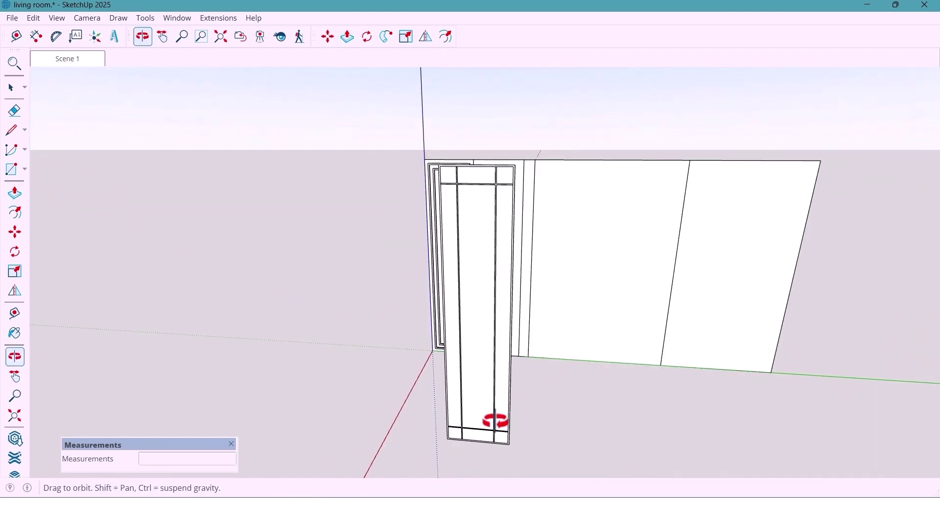
pyautogui.moveTo(476, 367); pyautogui.dragTo(481, 329, button='middle')
pyautogui.click(479, 321)
pyautogui.rightClick(478, 322)
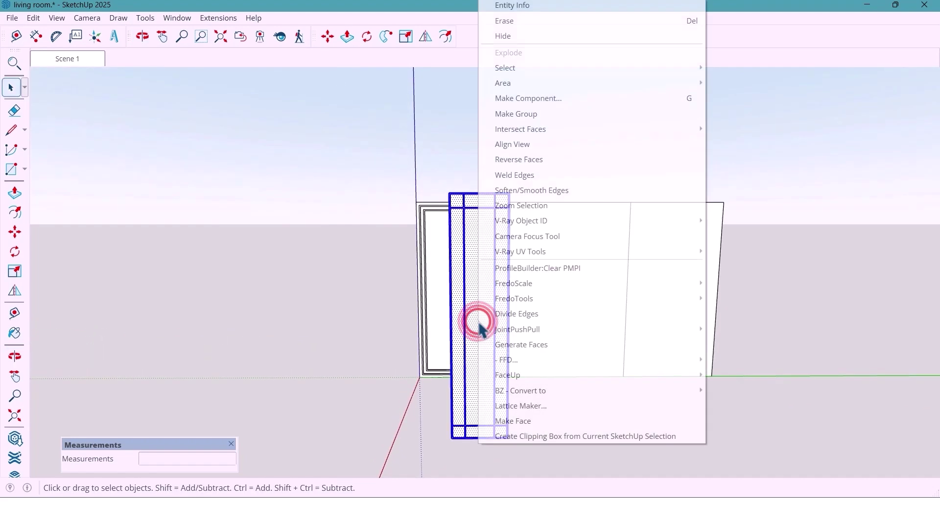
pyautogui.click(547, 98)
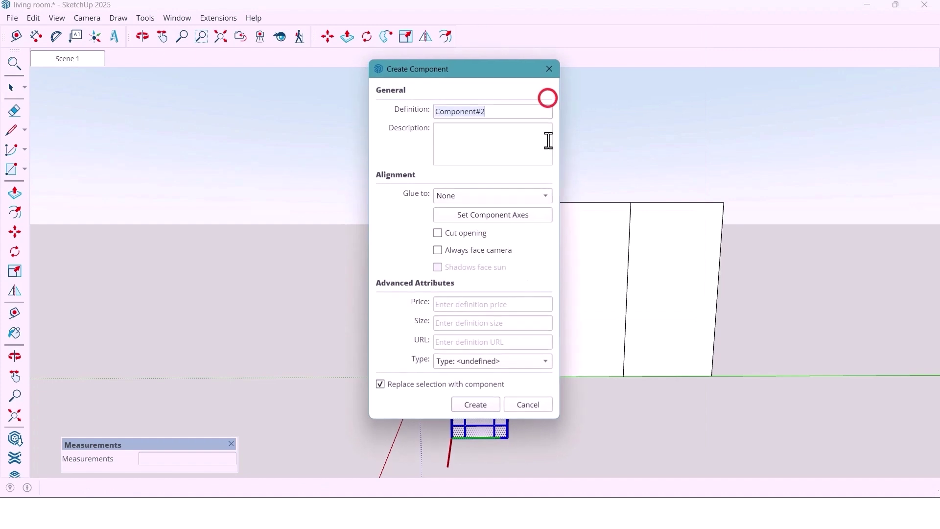
pyautogui.click(492, 406)
# - Move the detached grid strip component 2000 mm back onto the wall beside the framed strip
pyautogui.moveTo(469, 311); pyautogui.dragTo(458, 423, button='middle')
pyautogui.press('m')
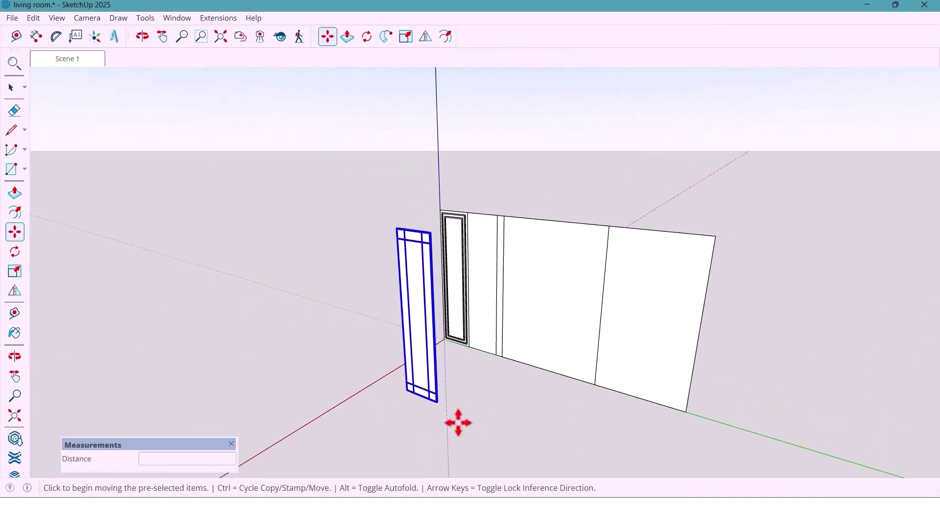
pyautogui.click(458, 422)
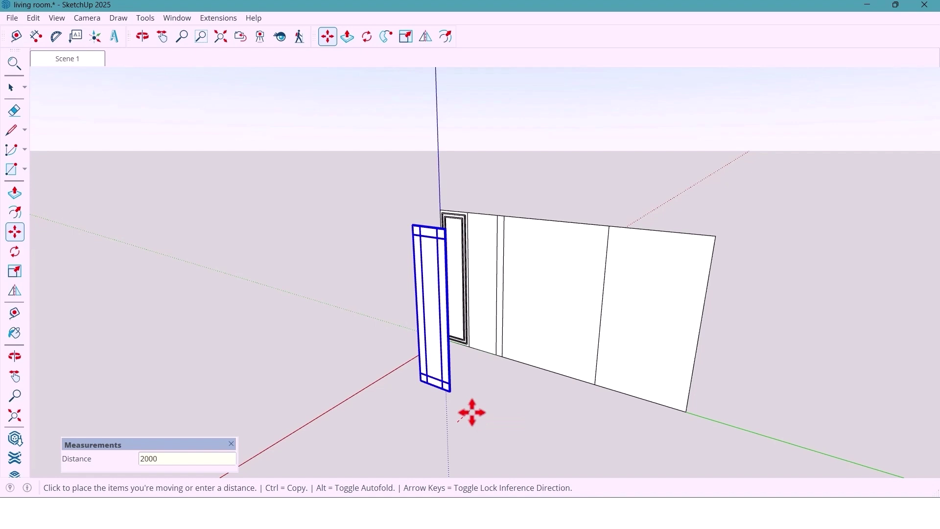
pyautogui.press('Return')
# - Copy the face of the narrow wall strip next to the grid strip forward along the red axis, off the wall
pyautogui.moveTo(466, 409); pyautogui.dragTo(516, 335, button='middle')
pyautogui.press('space')
pyautogui.click(497, 327)
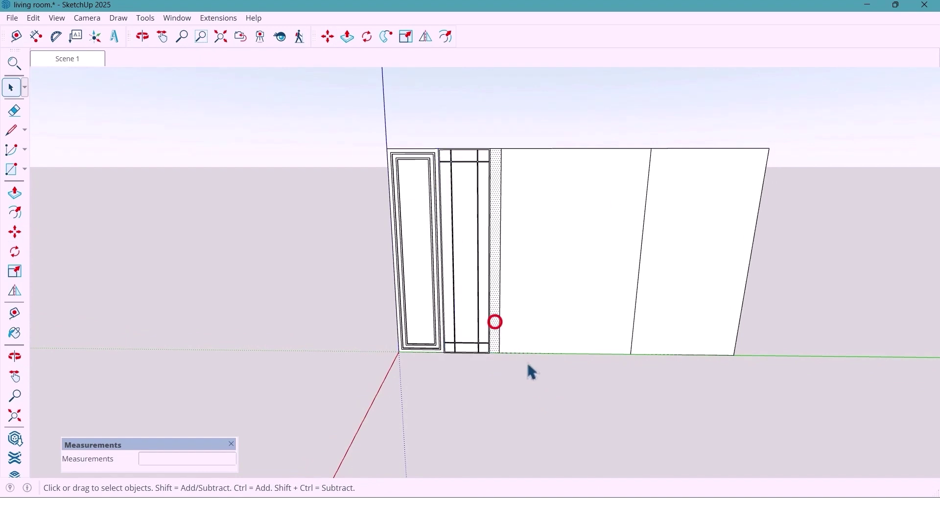
pyautogui.moveTo(527, 372); pyautogui.dragTo(510, 411, button='middle')
pyautogui.press('m')
pyautogui.press('ctrl')
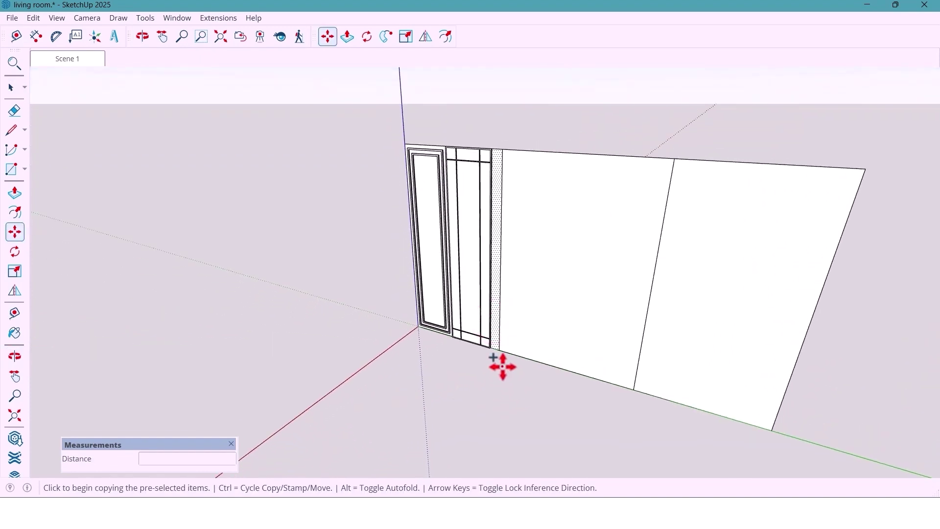
pyautogui.click(504, 367)
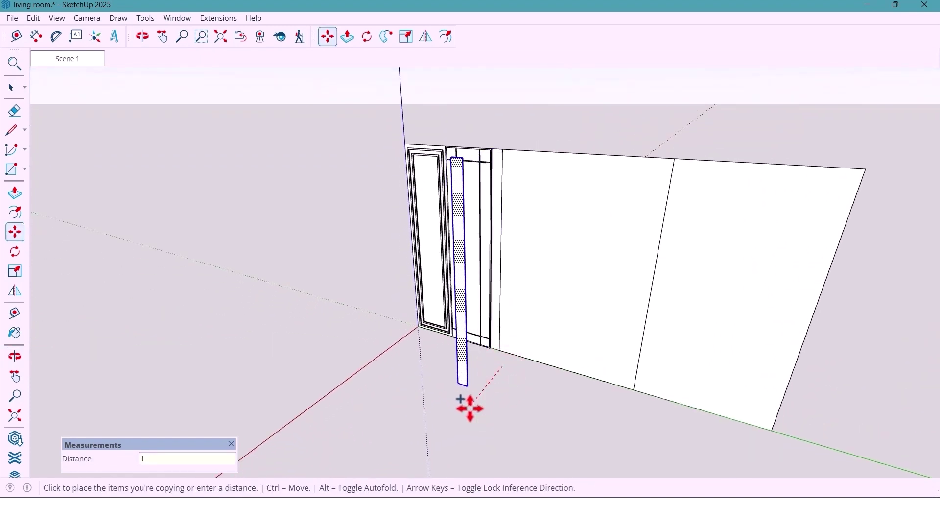
pyautogui.press('space')
# - Offset the outline of the detached narrow strip inward by 10 mm
pyautogui.moveTo(469, 409); pyautogui.dragTo(496, 403, button='middle')
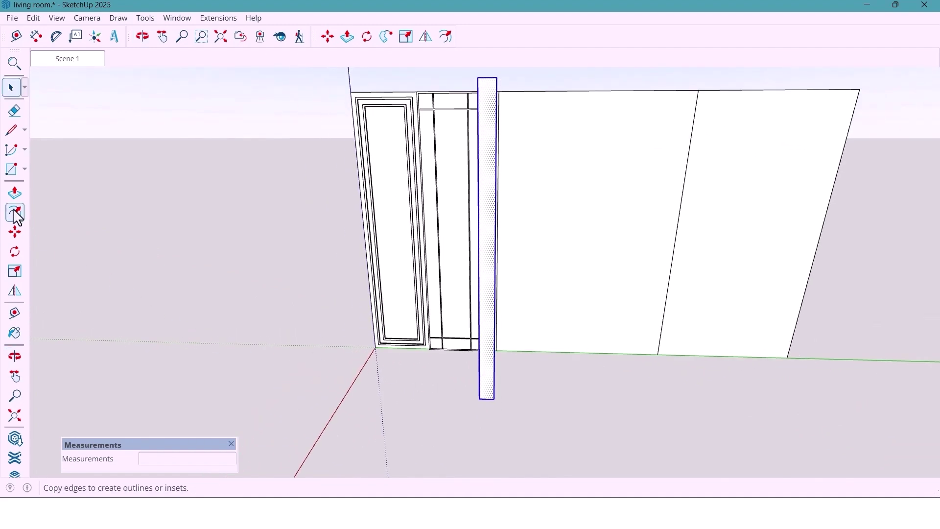
pyautogui.click(14, 210)
pyautogui.scroll(-2, 521, 416)
pyautogui.scroll(5, 509, 406)
pyautogui.click(504, 399)
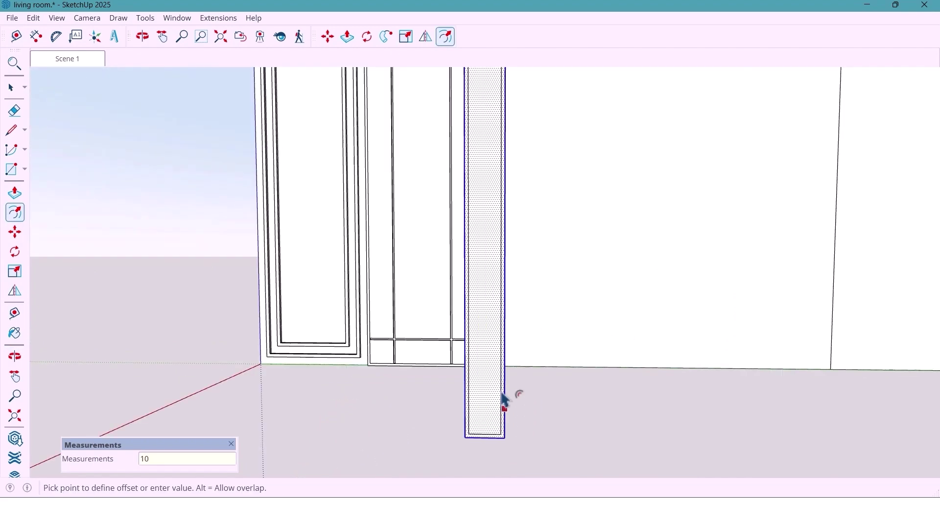
pyautogui.click(505, 401)
# - Push/Pull the border face around the detached narrow strip outward into a raised frame
pyautogui.scroll(-2, 511, 420)
pyautogui.scroll(-2, 518, 418)
pyautogui.moveTo(531, 414); pyautogui.dragTo(495, 428, button='middle')
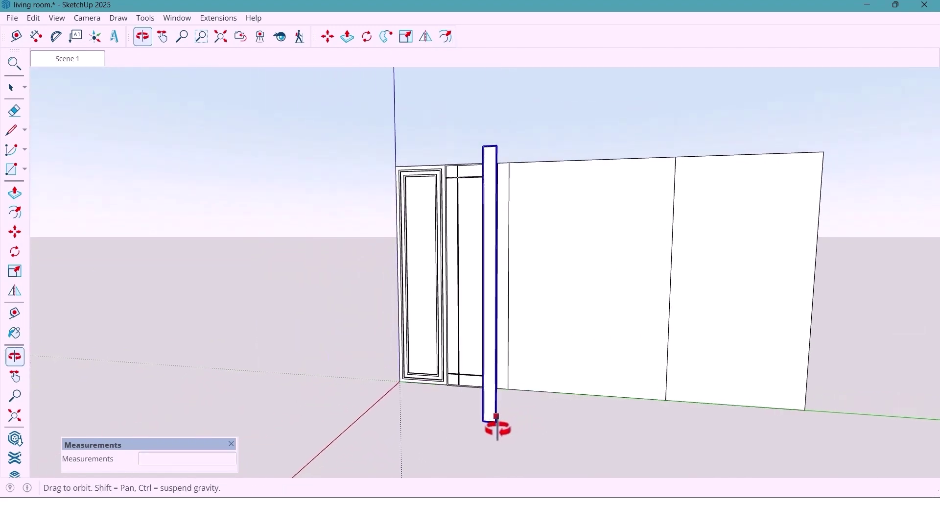
pyautogui.scroll(5, 492, 399)
pyautogui.press('p')
pyautogui.click(493, 400)
pyautogui.click(493, 391)
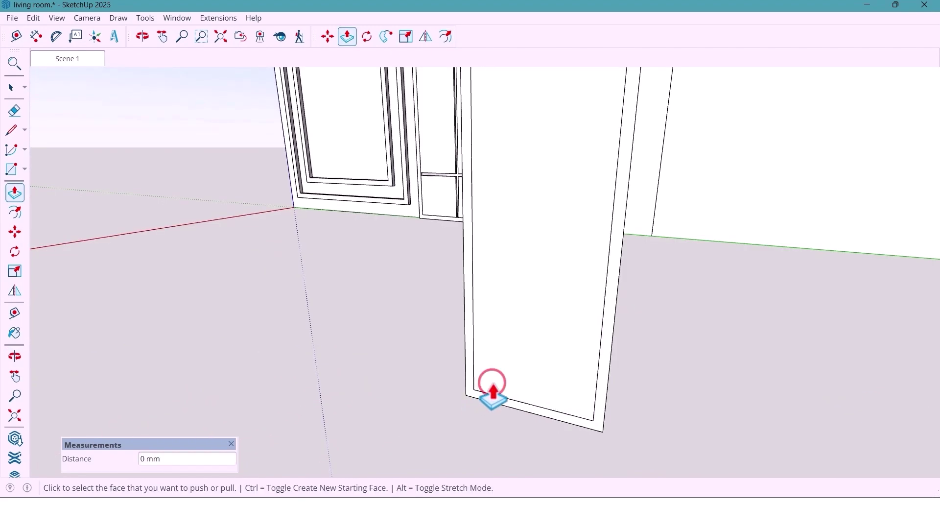
pyautogui.click(473, 399)
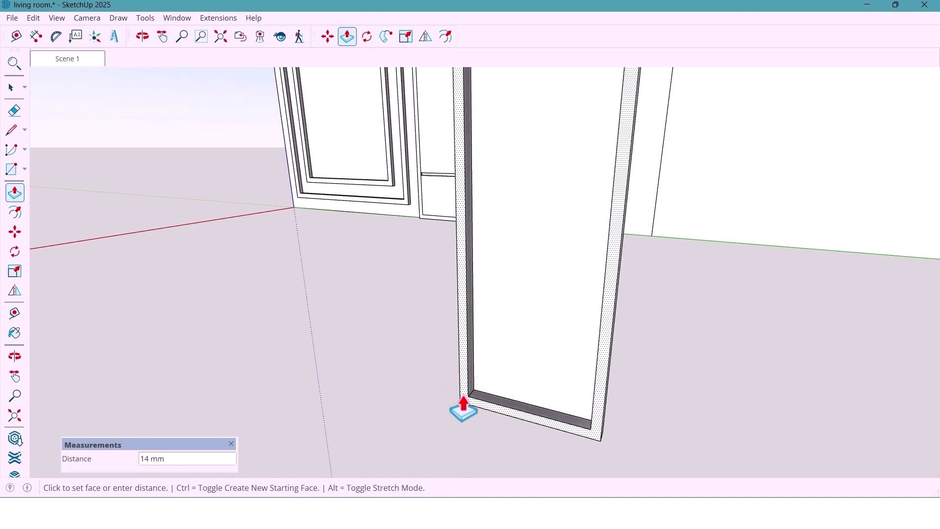
# - Raise the face inside the narrow strip's frame by 10 mm
pyautogui.click(522, 375)
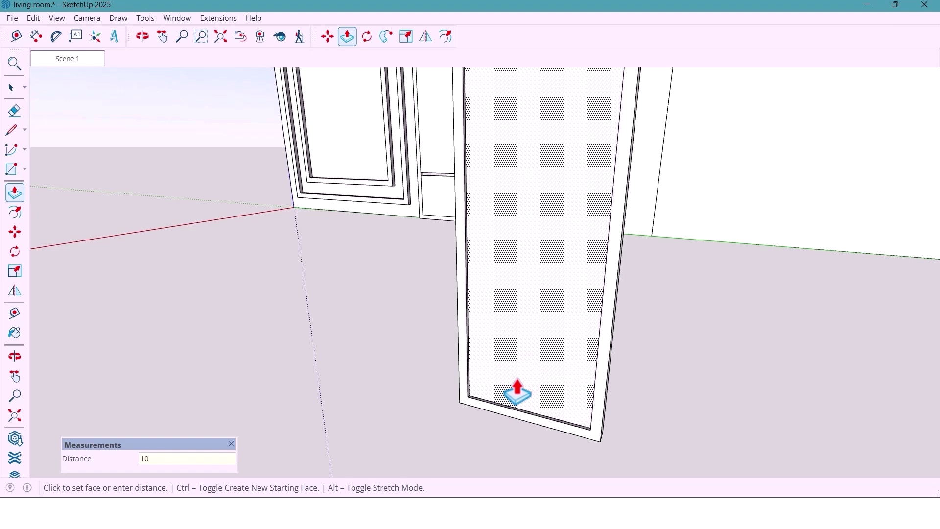
pyautogui.write('10')
pyautogui.press('Return')
pyautogui.moveTo(504, 393); pyautogui.dragTo(531, 385, button='middle')
# - Select the whole detached narrow strip and make it a group
pyautogui.press('space')
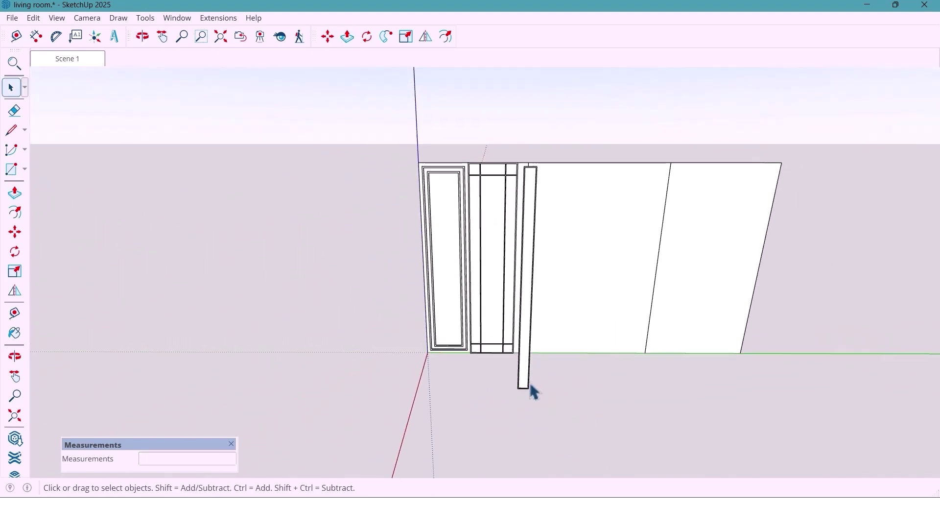
pyautogui.doubleClick(528, 382)
pyautogui.rightClick(527, 382)
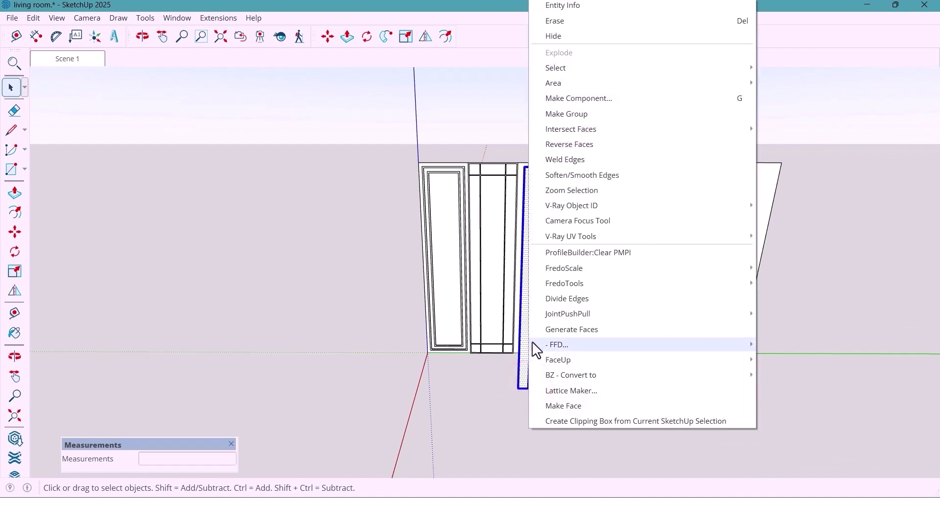
pyautogui.click(560, 114)
# - Move the narrow strip group back onto the wall beside the grid strip
pyautogui.moveTo(575, 288); pyautogui.dragTo(377, 317, button='middle')
pyautogui.click(19, 230)
pyautogui.click(465, 425)
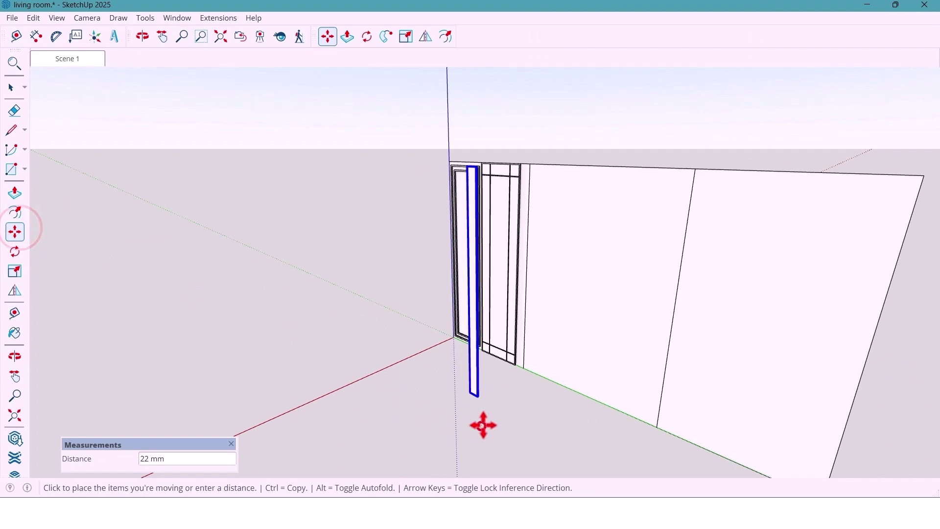
pyautogui.press('Escape')
pyautogui.scroll(-3, 489, 418)
pyautogui.moveTo(489, 419); pyautogui.dragTo(490, 357, button='middle')
# - Select the narrow, grid and framed strips together and mirror a copy of them to the opposite end of the wall
pyautogui.click(600, 358)
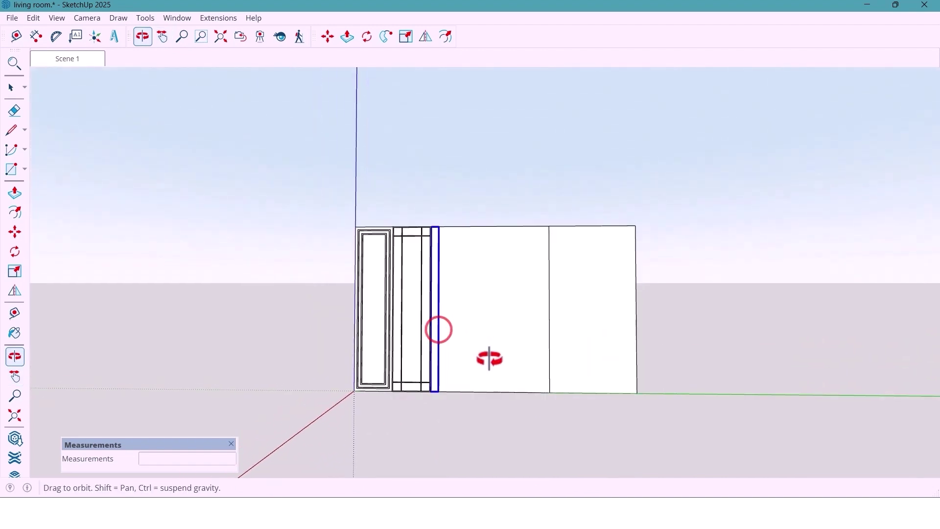
pyautogui.press('space')
pyautogui.click(422, 356)
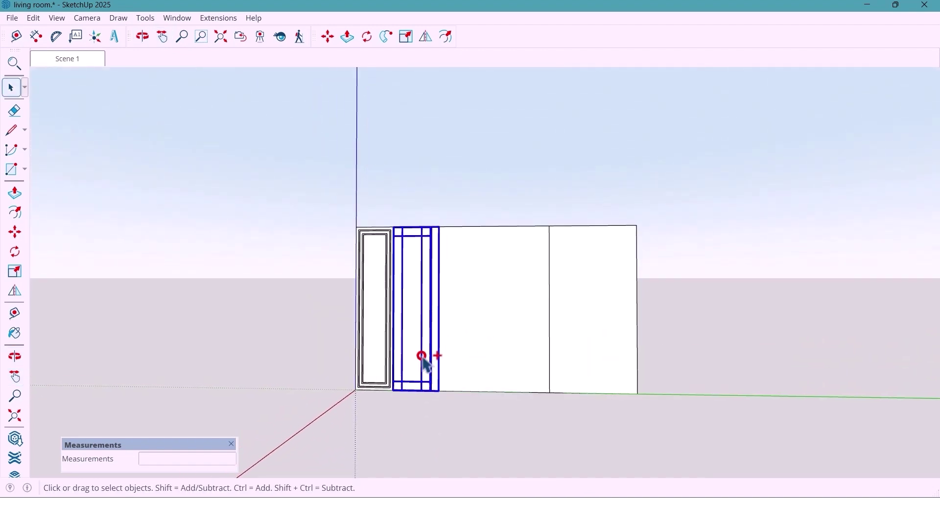
pyautogui.keyDown('shift'); pyautogui.click(387, 359); pyautogui.keyUp('shift')
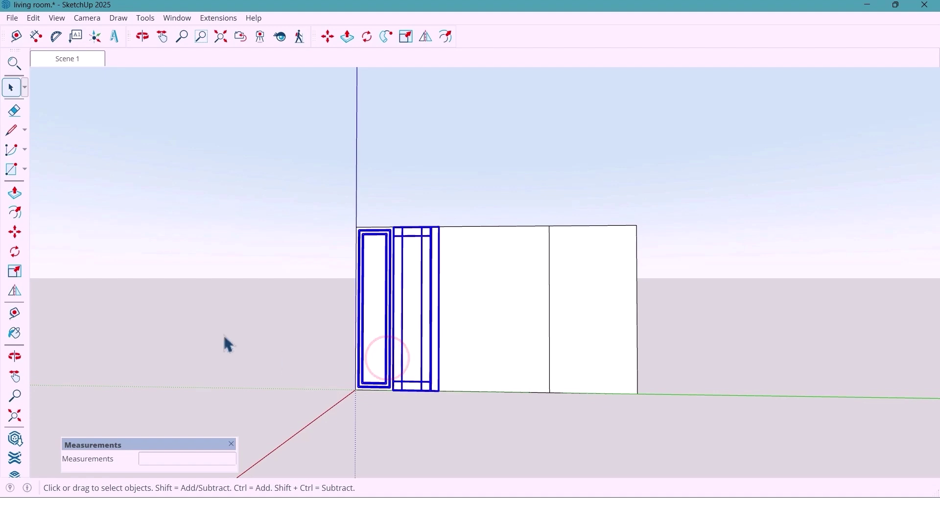
pyautogui.click(15, 293)
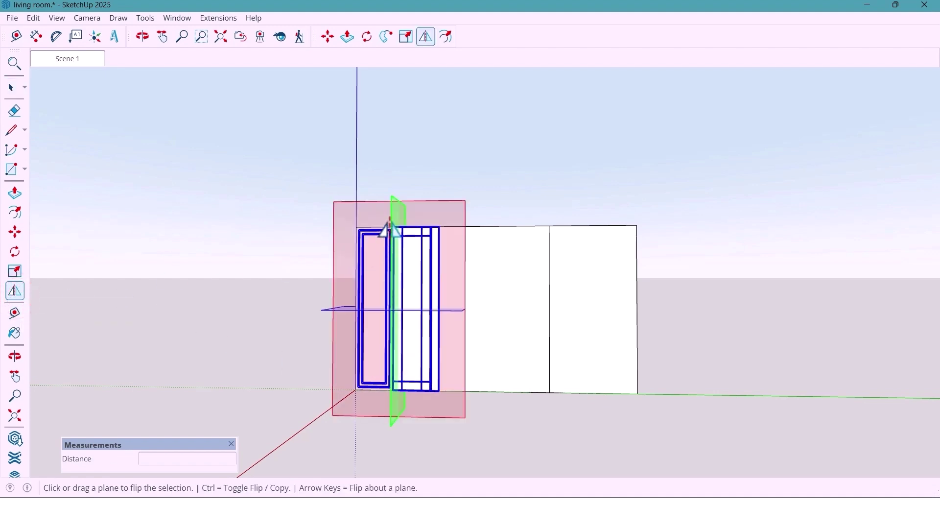
pyautogui.moveTo(390, 225); pyautogui.dragTo(494, 233)
pyautogui.press('ctrl')
pyautogui.press('space')
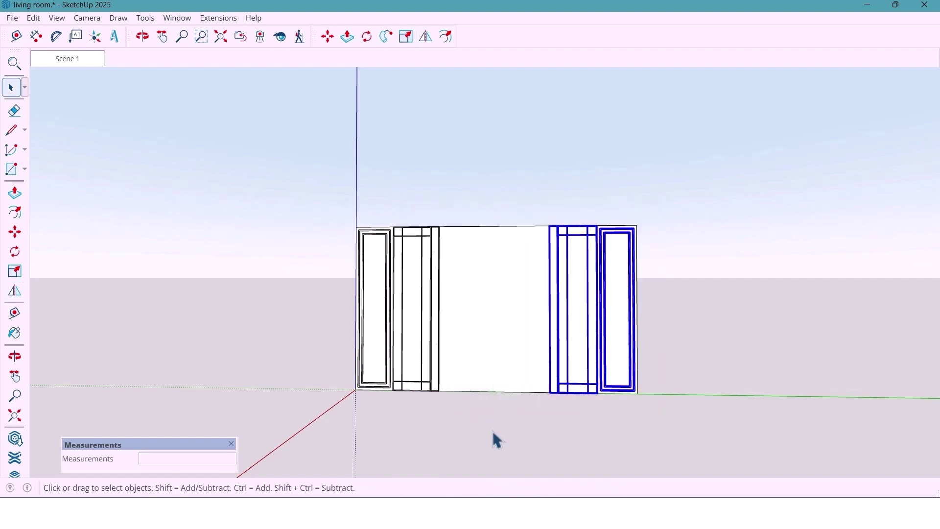
pyautogui.click(492, 429)
# - Copy the bottom edge of the wall's blank centre section forward along the red axis, away from the wall
pyautogui.moveTo(599, 429); pyautogui.dragTo(392, 387, button='middle')
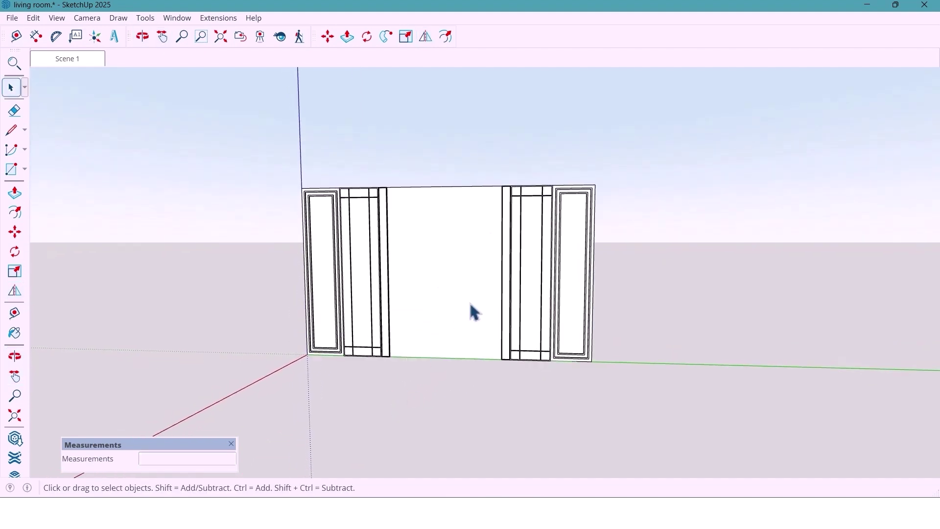
pyautogui.moveTo(473, 362); pyautogui.dragTo(438, 440, button='middle')
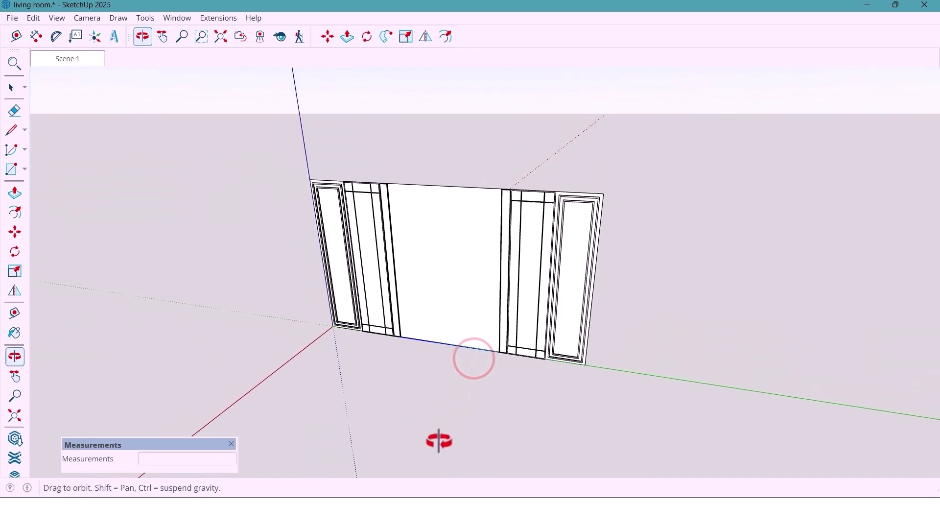
pyautogui.click(15, 232)
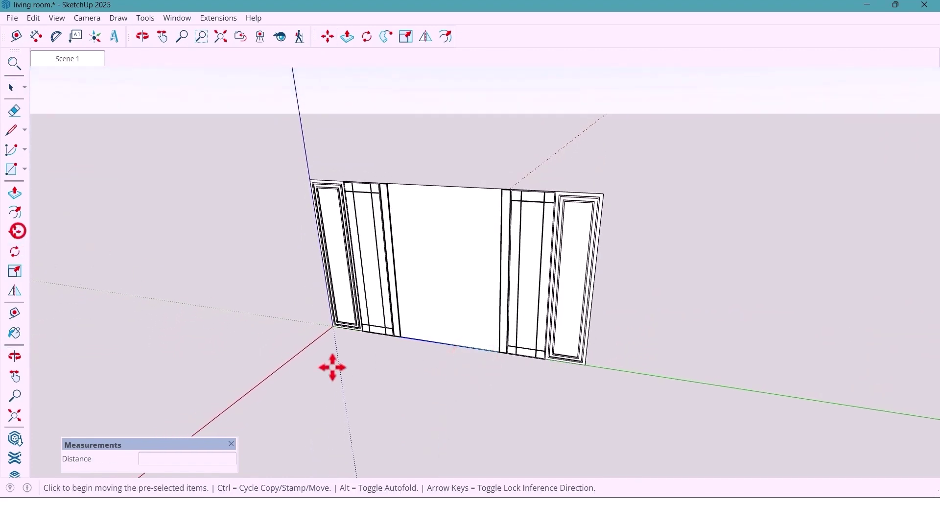
pyautogui.press('ctrl')
pyautogui.click(494, 370)
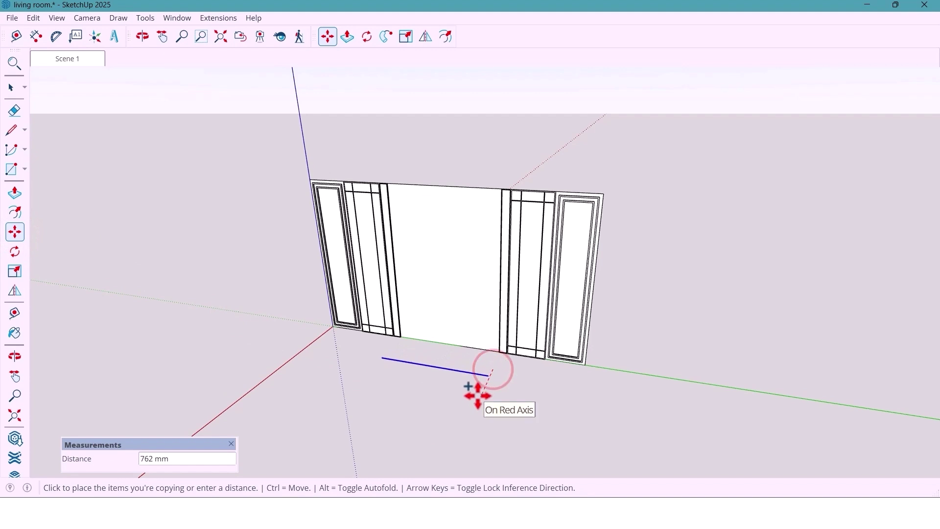
pyautogui.write('2')
pyautogui.press('Return')
# - Copy the detached edge 30 mm further forward to make a parallel line
pyautogui.scroll(5, 457, 384)
pyautogui.keyDown('shift'); pyautogui.moveTo(457, 384); pyautogui.dragTo(230, 360, button='middle'); pyautogui.keyUp('shift')
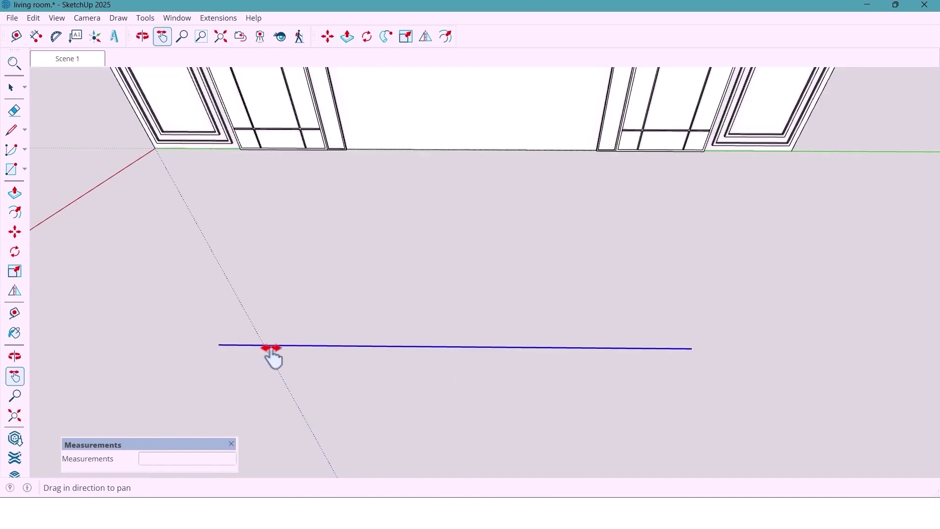
pyautogui.scroll(2, 692, 347)
pyautogui.click(690, 345)
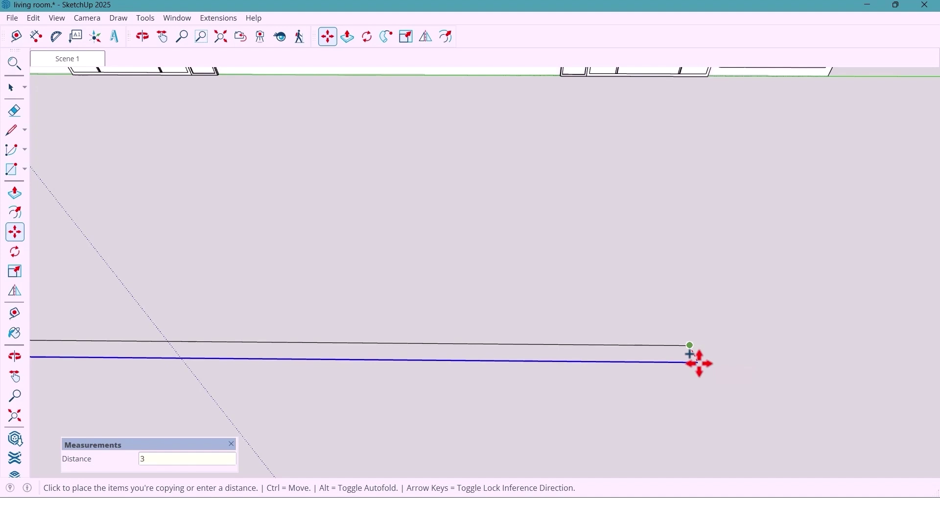
pyautogui.press('Return')
pyautogui.press('space')
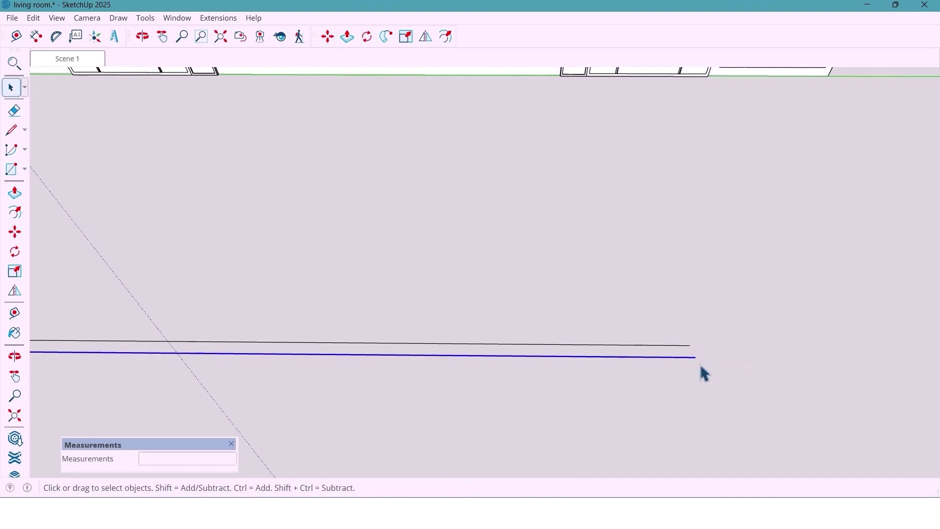
# - Join the two parallel lines with a short line at each end to form a narrow 30 mm wide face
pyautogui.press('o')
pyautogui.moveTo(699, 362)
pyautogui.mouseDown()
pyautogui.moveTo(661, 369)
pyautogui.moveTo(703, 390)
pyautogui.moveTo(701, 404)
pyautogui.moveTo(690, 360)
pyautogui.mouseUp()
pyautogui.press('space')
pyautogui.press('h')
pyautogui.press('l')
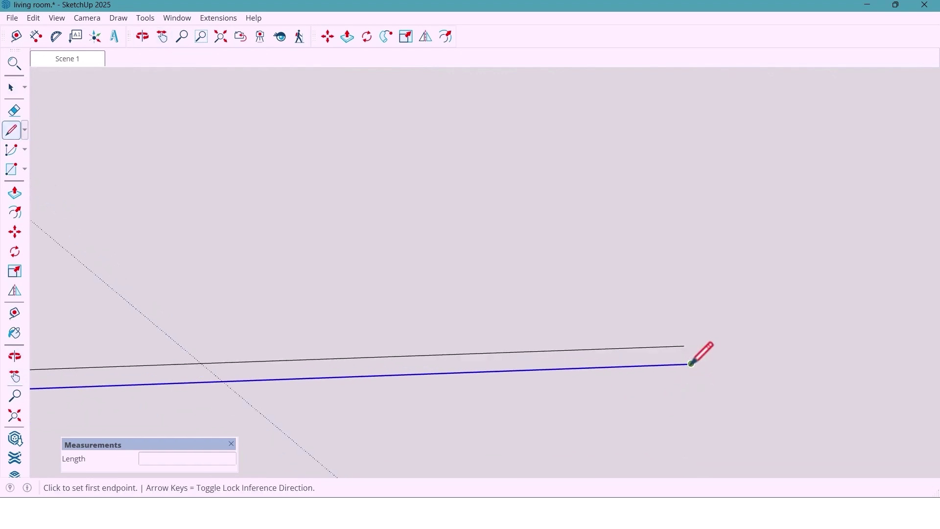
pyautogui.click(691, 364)
pyautogui.click(686, 346)
pyautogui.scroll(-3, 751, 372)
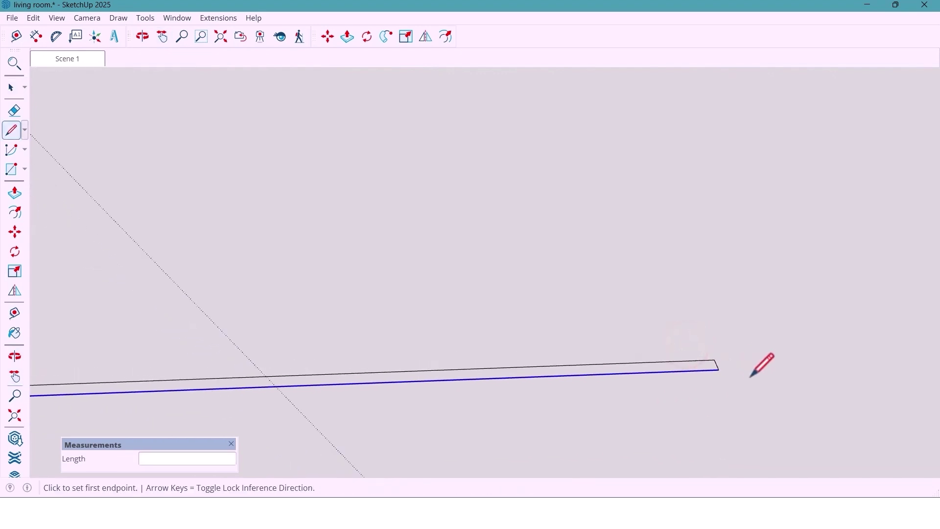
pyautogui.scroll(2, 371, 381)
pyautogui.scroll(2, 370, 382)
pyautogui.click(364, 389)
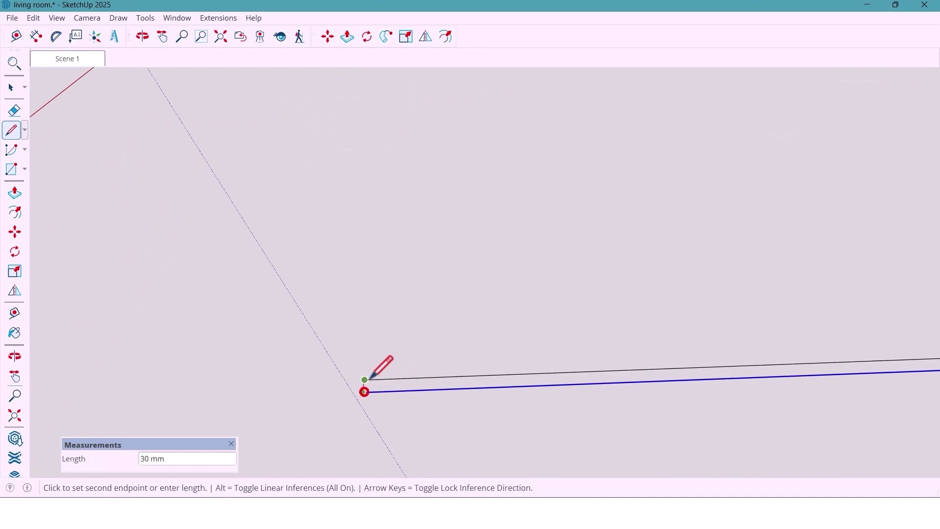
pyautogui.click(370, 376)
# - Draw a 20 mm line on the narrow face, running inward along its length from one of its short end edges
pyautogui.scroll(-2, 257, 353)
pyautogui.scroll(-2, 255, 352)
pyautogui.moveTo(490, 355); pyautogui.dragTo(466, 376, button='middle')
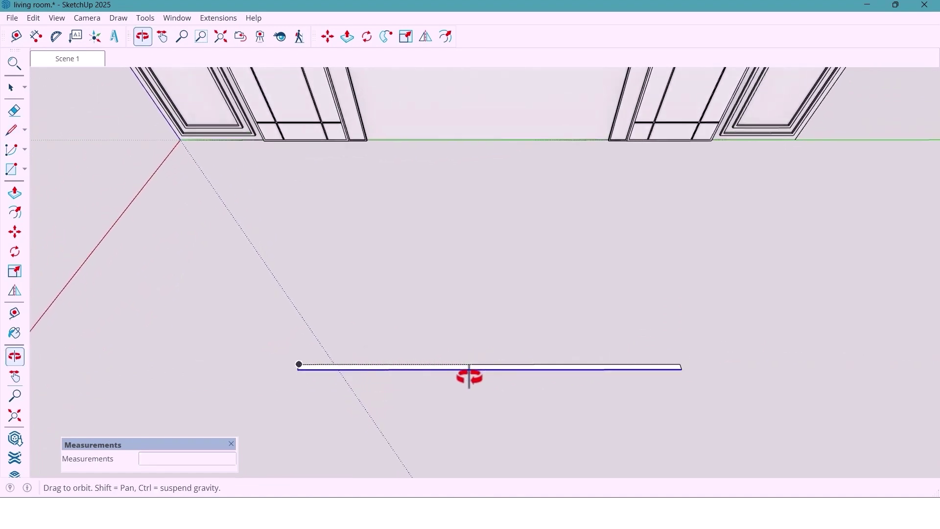
pyautogui.scroll(5, 636, 362)
pyautogui.click(11, 87)
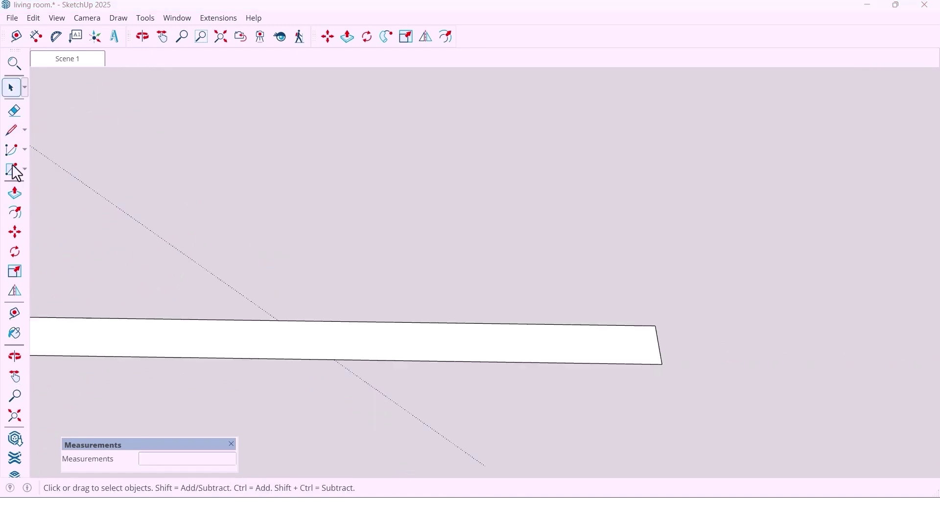
pyautogui.click(18, 129)
pyautogui.click(660, 351)
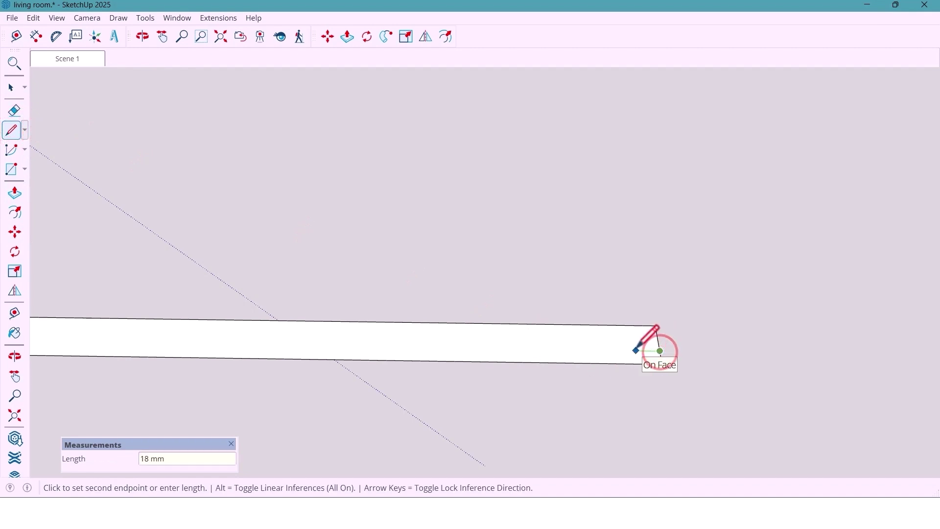
pyautogui.click(633, 351)
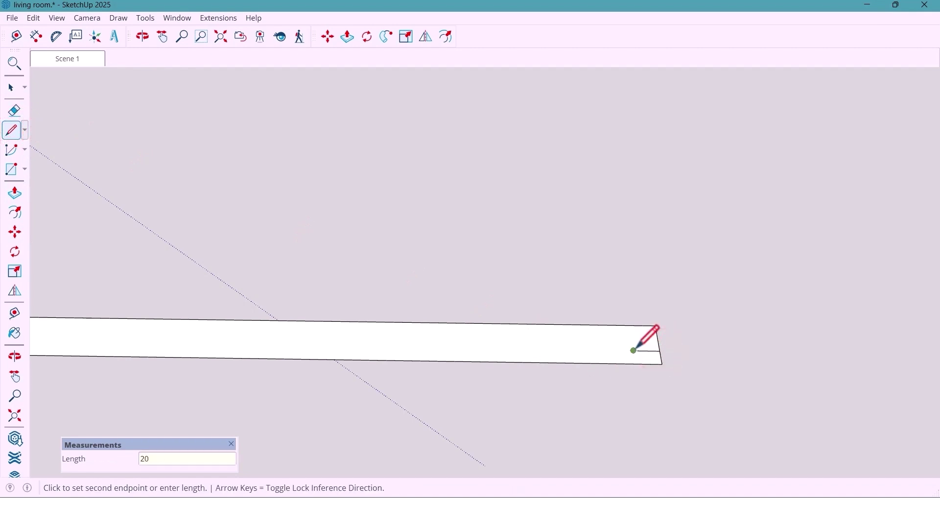
pyautogui.press('space')
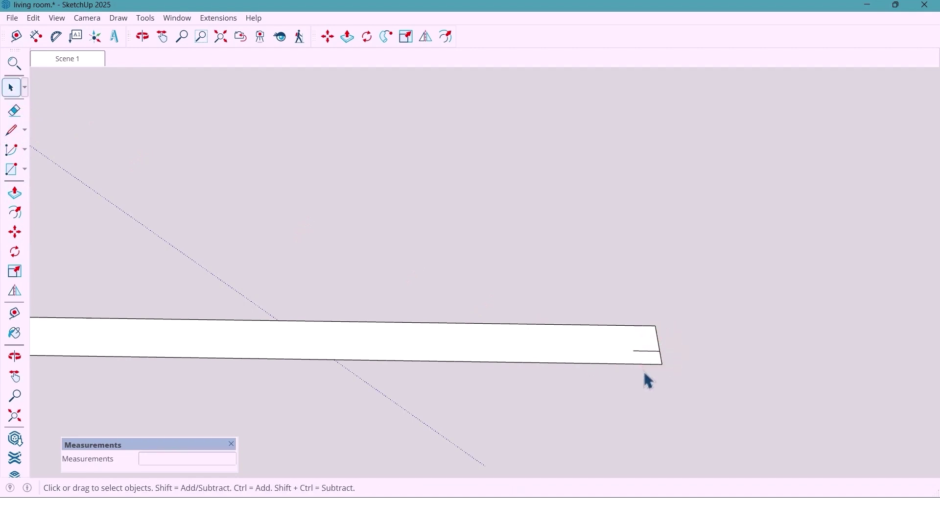
# - Draw a two-point arc on the narrow face from the short line's inner end, 70 mm long with an 18 mm bulge towards the rear edge
pyautogui.click(25, 149)
pyautogui.click(40, 180)
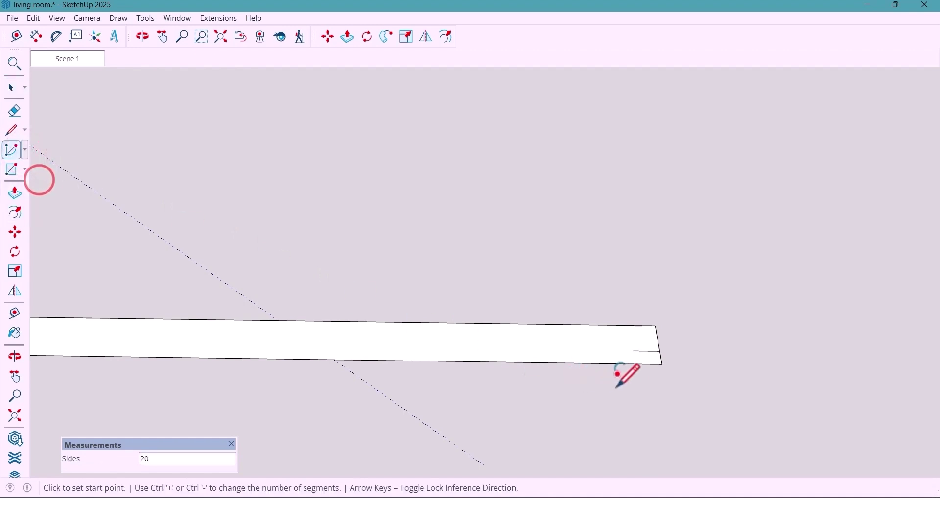
pyautogui.scroll(3, 631, 350)
pyautogui.moveTo(631, 350)
pyautogui.mouseDown(button='middle')
pyautogui.moveTo(636, 393)
pyautogui.moveTo(628, 341)
pyautogui.mouseUp(button='middle')
pyautogui.click(629, 344)
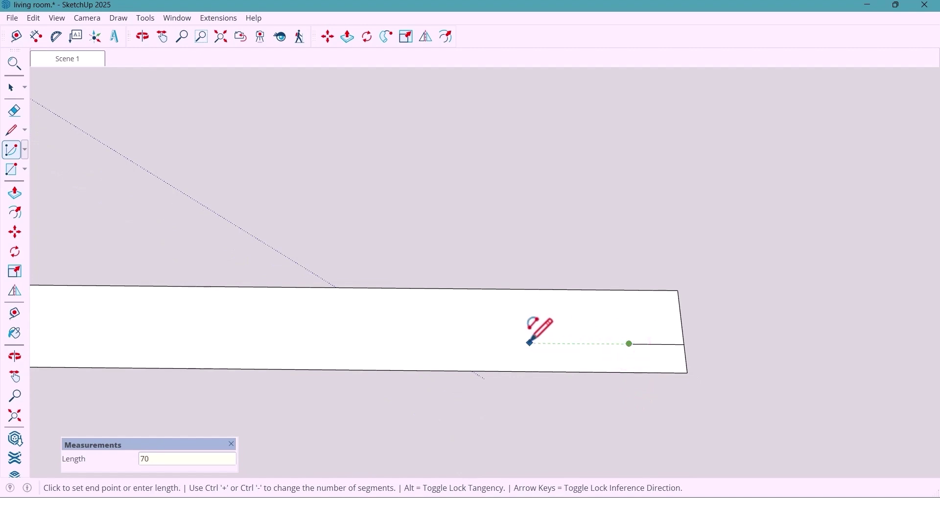
pyautogui.press('Return')
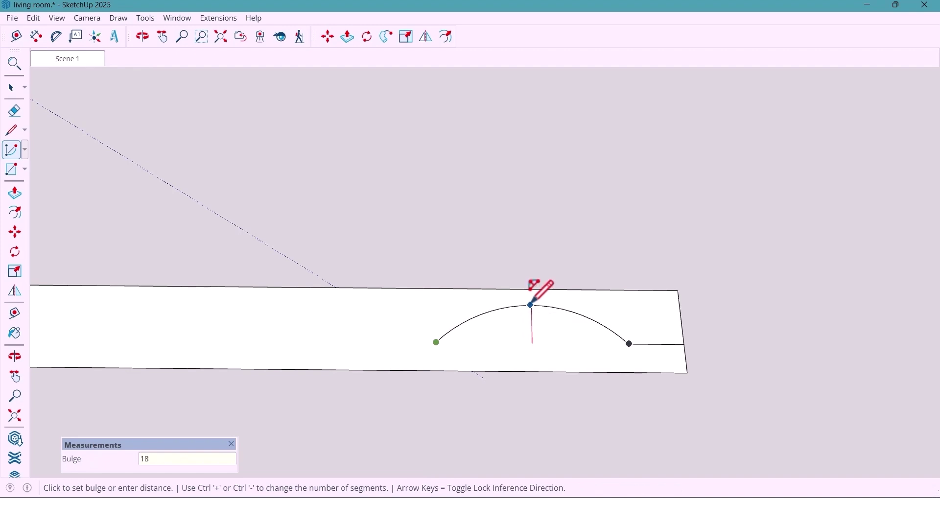
pyautogui.click(530, 305)
pyautogui.moveTo(530, 304); pyautogui.dragTo(537, 325, button='middle')
pyautogui.scroll(2, 441, 311)
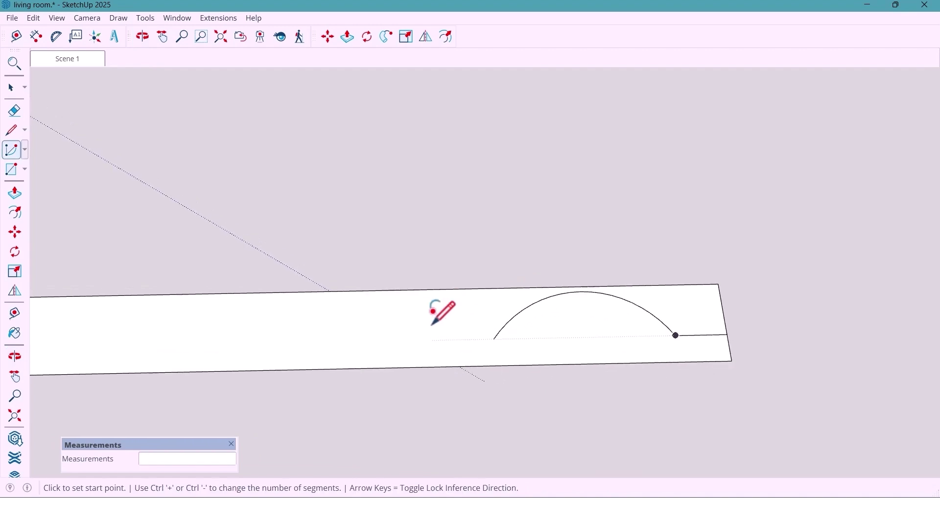
# - Add a smaller arc continuing from the end of the large arc along the face, bulging the opposite way towards the front edge
pyautogui.click(493, 338)
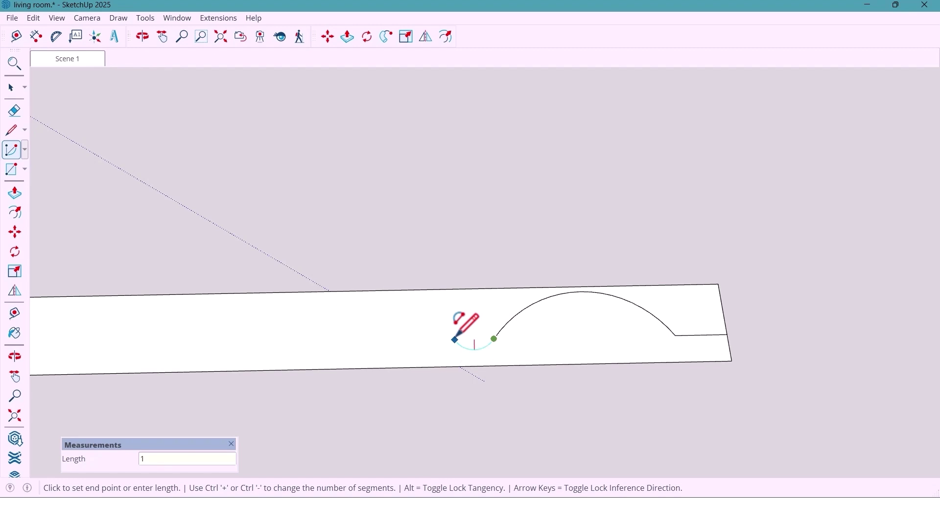
pyautogui.click(455, 339)
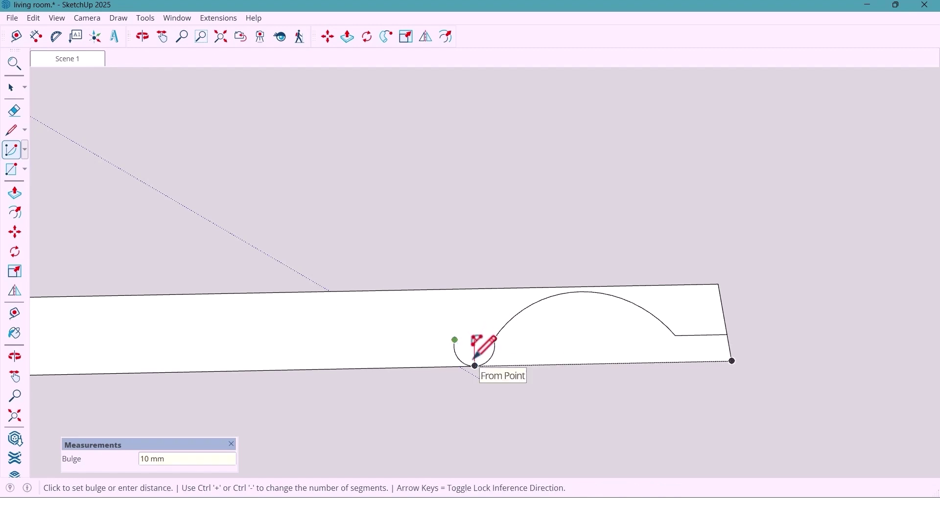
pyautogui.click(473, 349)
pyautogui.scroll(3, 473, 348)
pyautogui.scroll(-3, 485, 342)
pyautogui.click(494, 338)
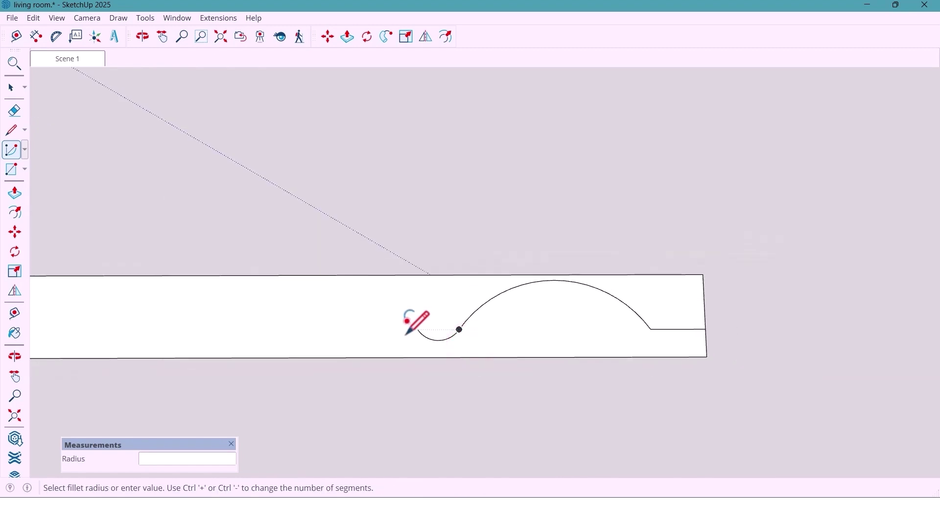
pyautogui.moveTo(405, 334); pyautogui.dragTo(459, 318, button='middle')
# - Copy both arcs 85 mm so they join end to end, and repeat the copy 22 times along the narrow face
pyautogui.press('space')
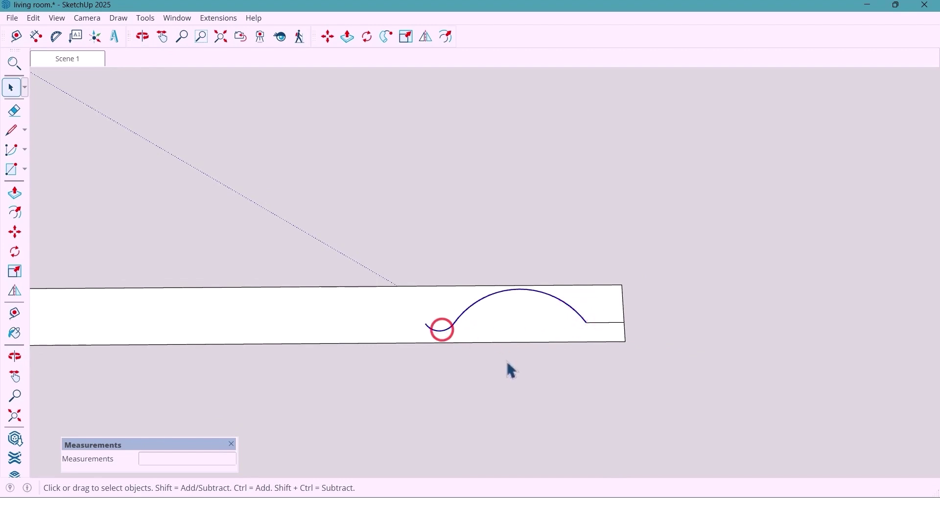
pyautogui.click(22, 231)
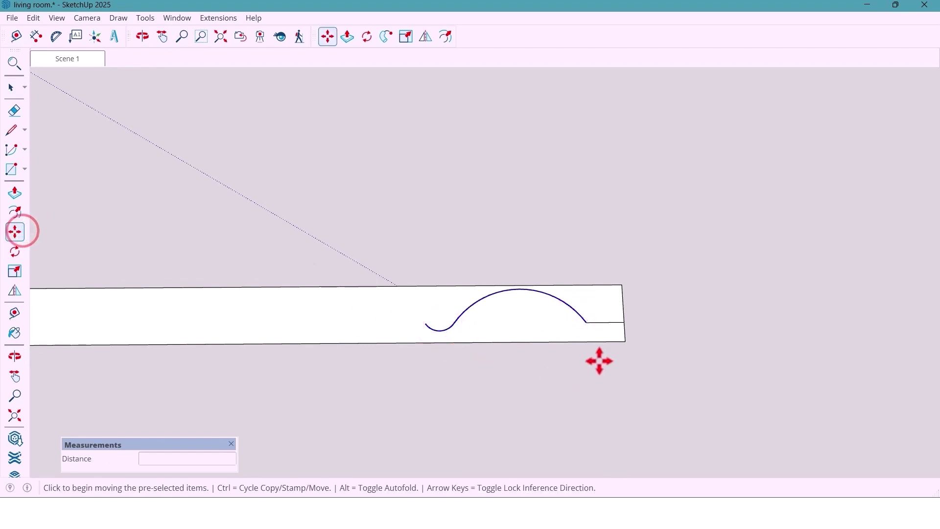
pyautogui.press('ctrl')
pyautogui.click(588, 322)
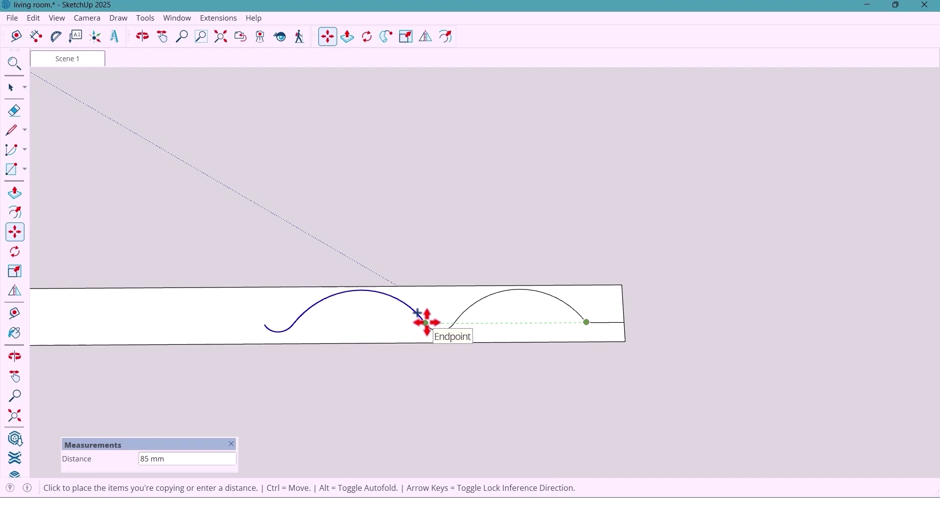
pyautogui.click(426, 323)
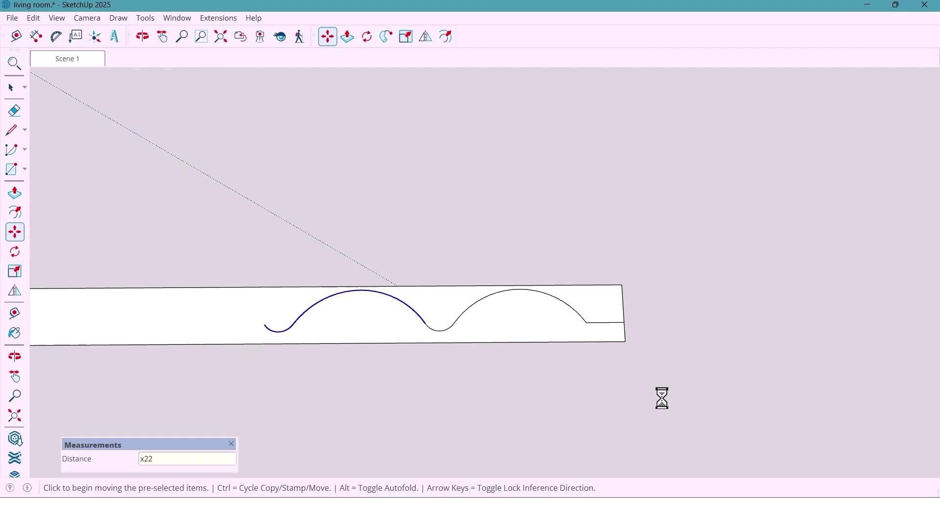
pyautogui.scroll(-5, 661, 398)
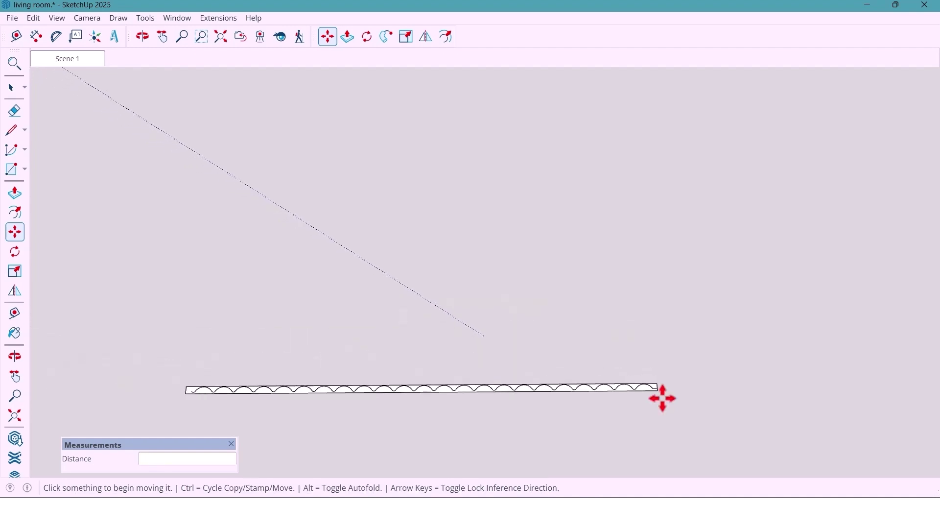
# - Erase the last small arc at the far end and join the remaining curve to the short end edge with a 40 mm line
pyautogui.scroll(4, 164, 392)
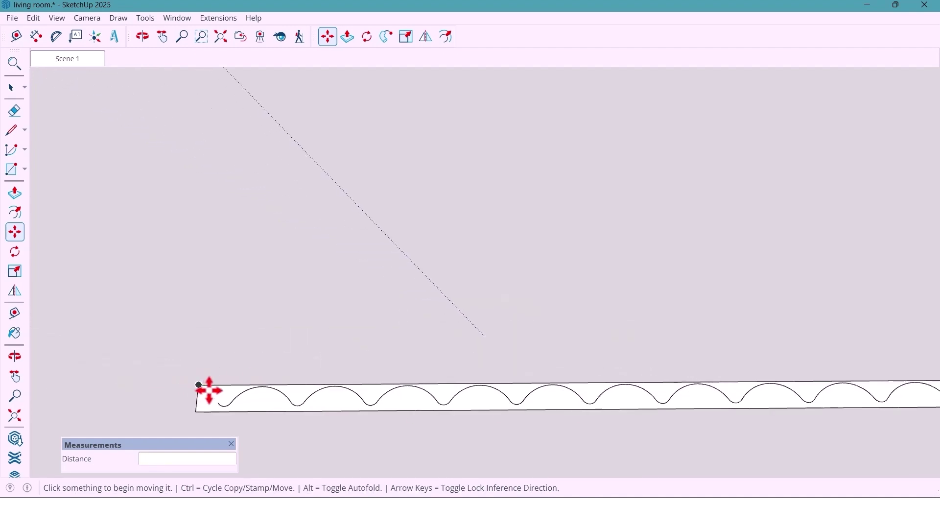
pyautogui.keyDown('shift'); pyautogui.moveTo(223, 392); pyautogui.dragTo(355, 369, button='middle'); pyautogui.keyUp('shift')
pyautogui.scroll(5, 354, 369)
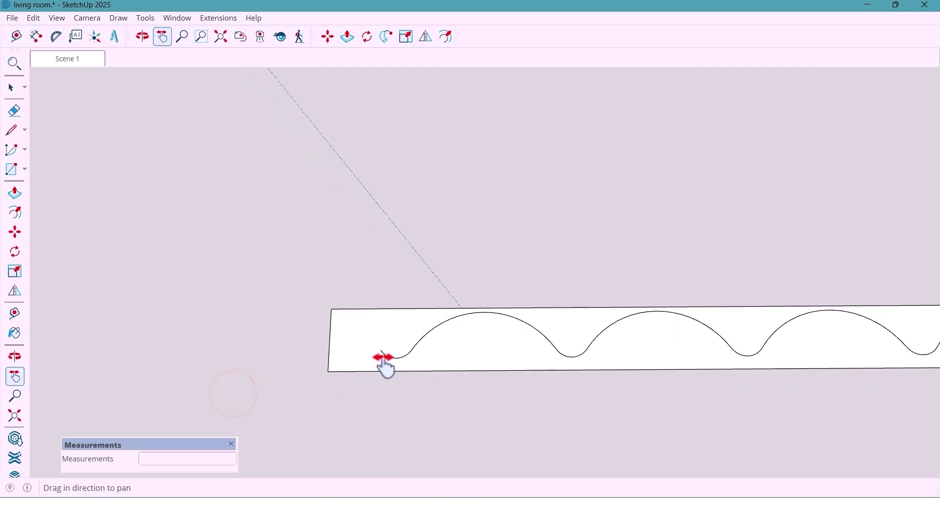
pyautogui.scroll(-1, 377, 352)
pyautogui.press('e')
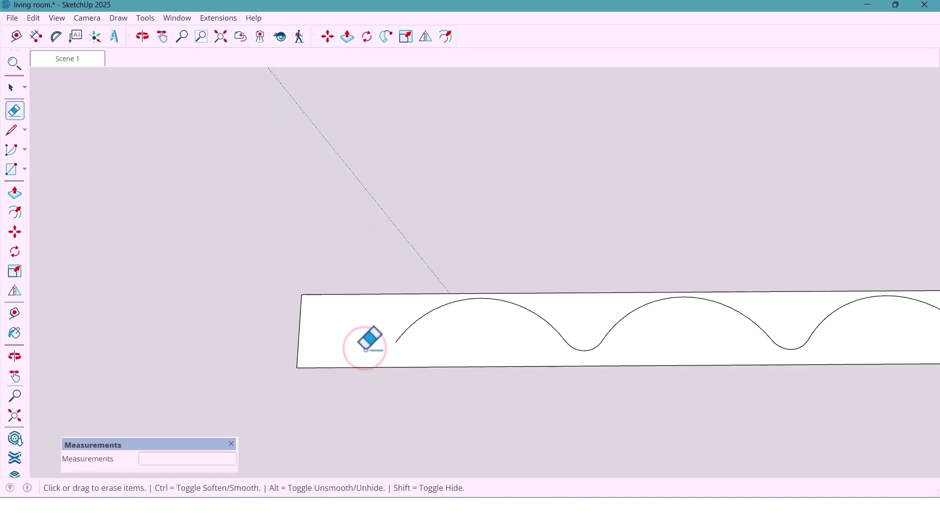
pyautogui.press('l')
pyautogui.click(395, 342)
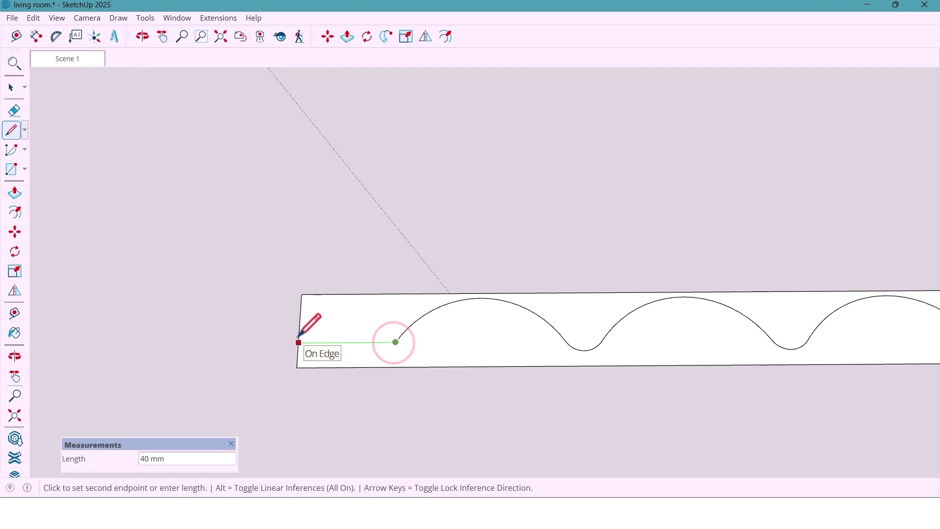
pyautogui.click(298, 341)
pyautogui.scroll(-3, 183, 326)
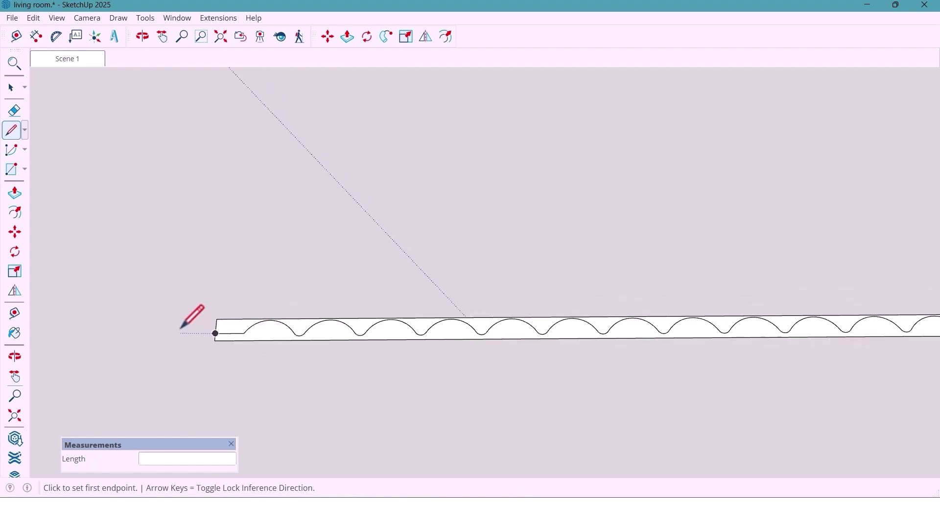
# - Erase the face's straight front edge and the leftover edge stubs at both ends, leaving only the fluted profile
pyautogui.scroll(-3, 183, 326)
pyautogui.press('e')
pyautogui.scroll(4, 675, 321)
pyautogui.click(672, 316)
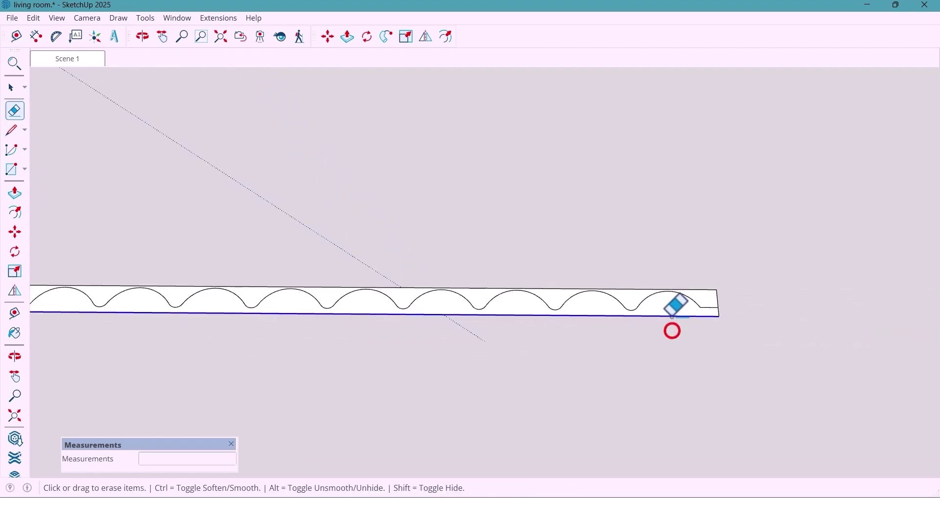
pyautogui.click(718, 318)
pyautogui.scroll(-2, 744, 371)
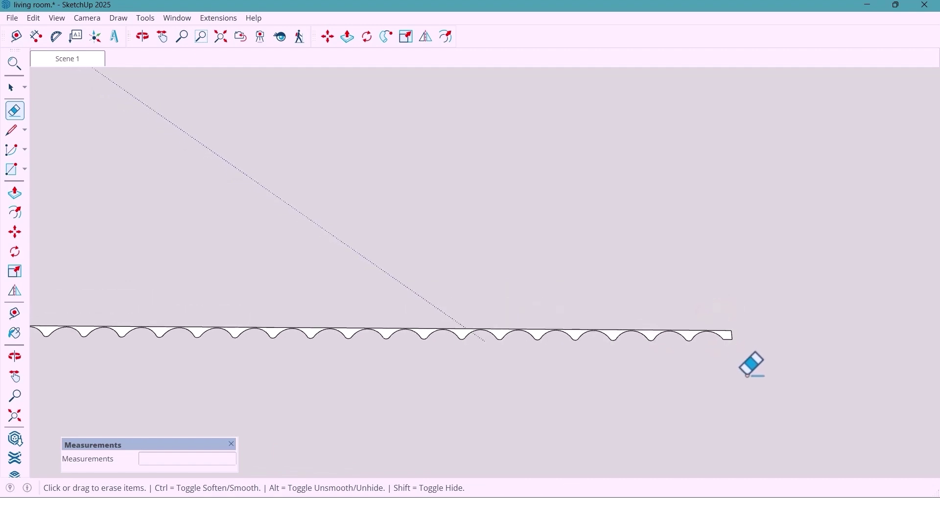
pyautogui.scroll(-3, 746, 372)
pyautogui.scroll(6, 337, 347)
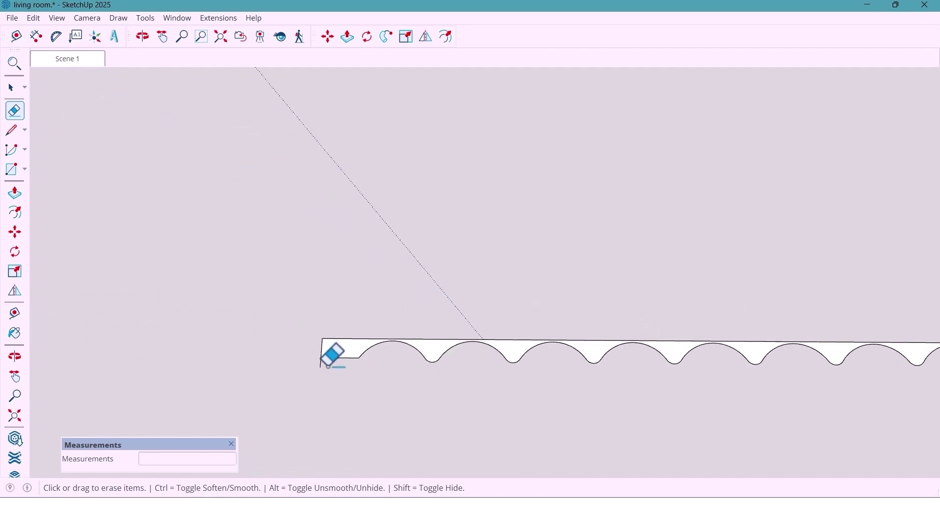
pyautogui.scroll(-2, 259, 348)
pyautogui.press('space')
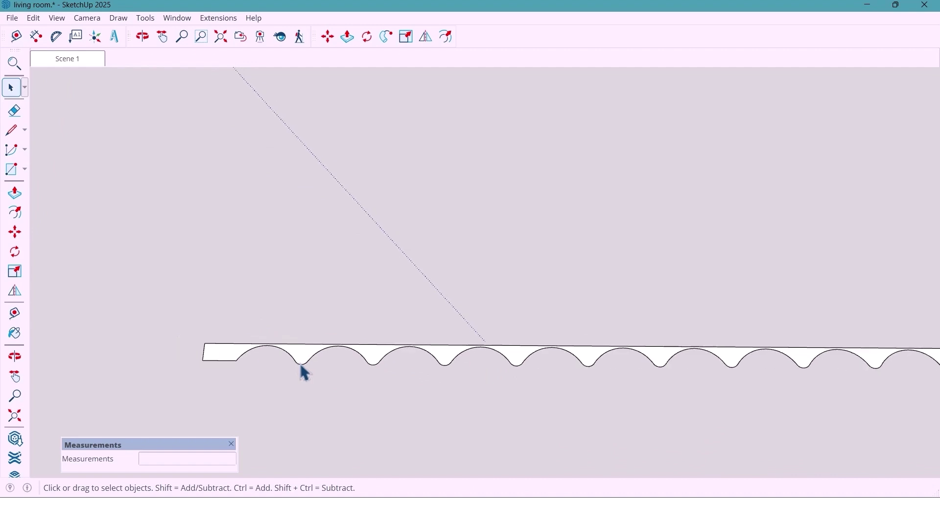
# - Push/Pull the fluted profile face upward into a tall vertical panel
pyautogui.scroll(-3, 302, 368)
pyautogui.moveTo(305, 375); pyautogui.dragTo(375, 382, button='middle')
pyautogui.press('p')
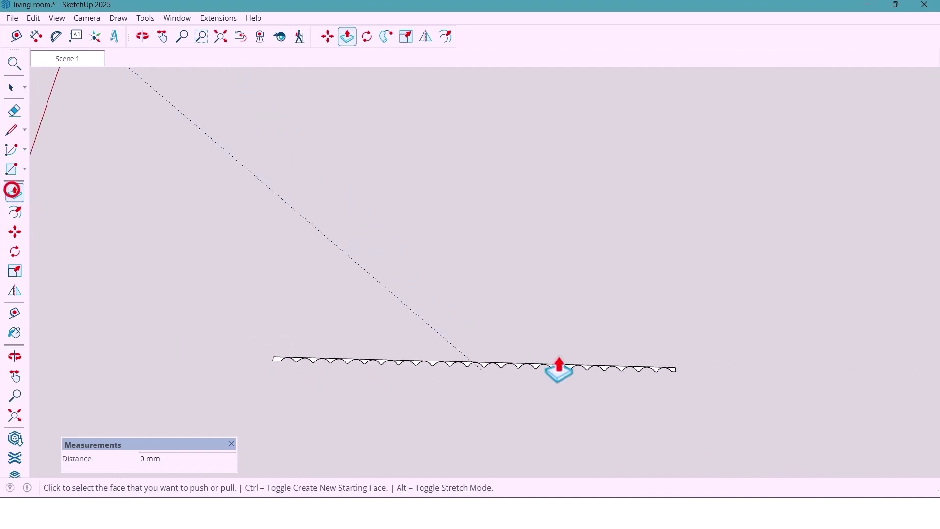
pyautogui.scroll(3, 695, 401)
pyautogui.moveTo(665, 357); pyautogui.dragTo(595, 396, button='middle')
pyautogui.click(608, 410)
pyautogui.scroll(-5, 606, 406)
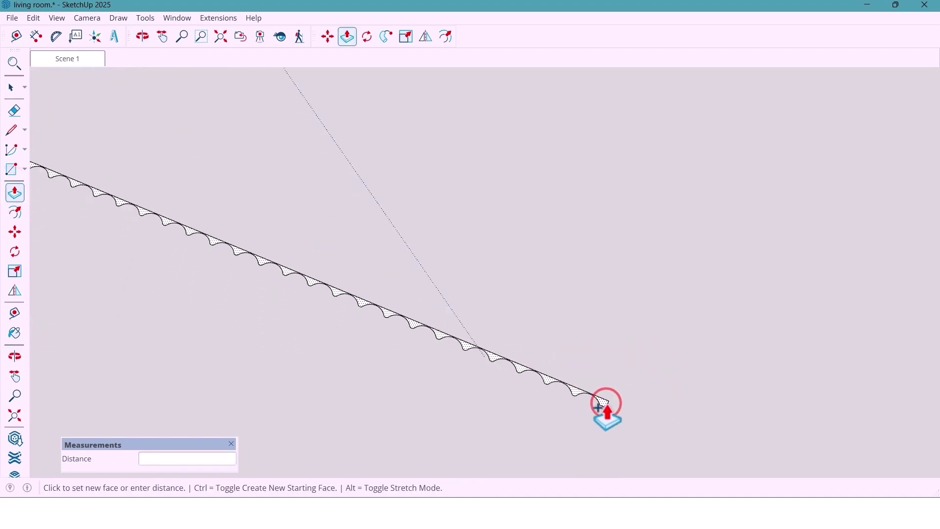
pyautogui.moveTo(604, 409); pyautogui.dragTo(586, 322, button='middle')
pyautogui.press('Return')
pyautogui.moveTo(547, 273); pyautogui.dragTo(522, 323, button='middle')
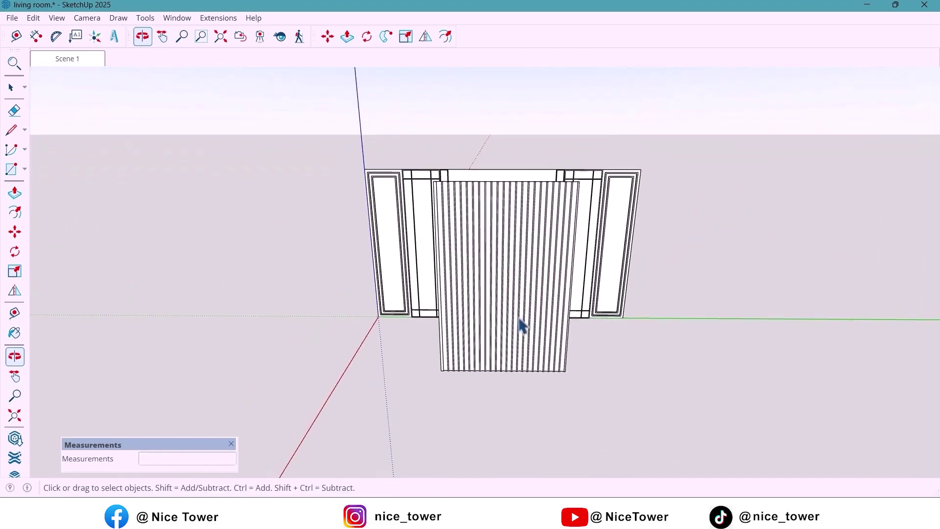
# - Select all the connected geometry of the fluted panel and make it a group
pyautogui.tripleClick(518, 341)
pyautogui.rightClick(519, 340)
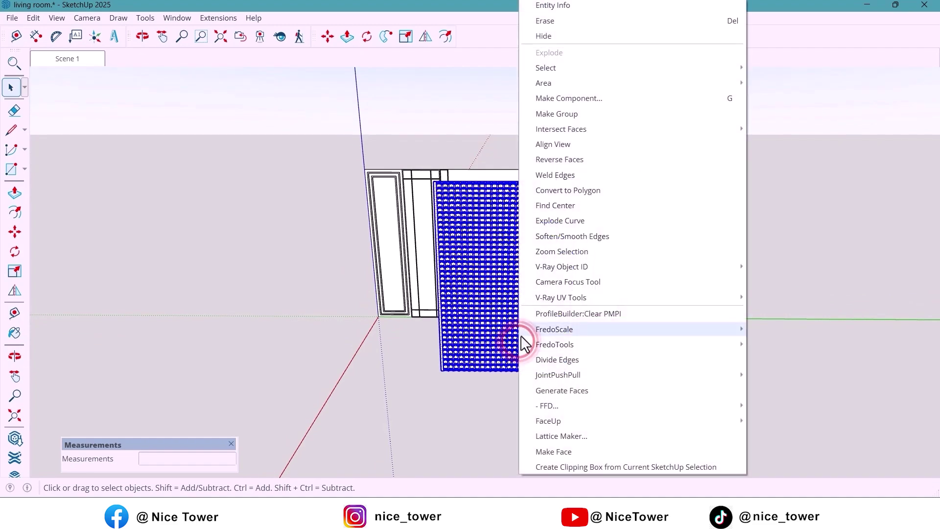
pyautogui.click(572, 113)
pyautogui.click(590, 367)
# - Move the fluted panel group back against the wall so it covers the blank centre section
pyautogui.moveTo(554, 361); pyautogui.dragTo(514, 382, button='middle')
pyautogui.click(506, 367)
pyautogui.click(15, 232)
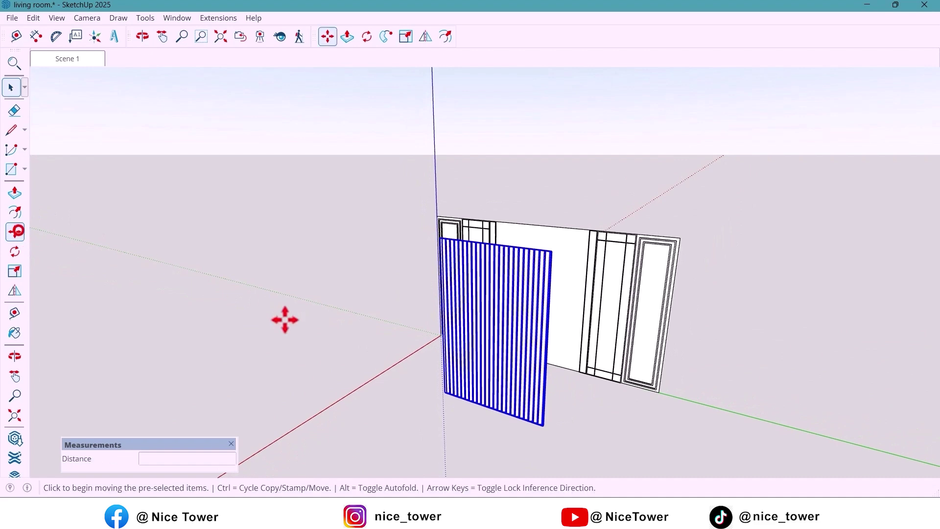
pyautogui.click(554, 441)
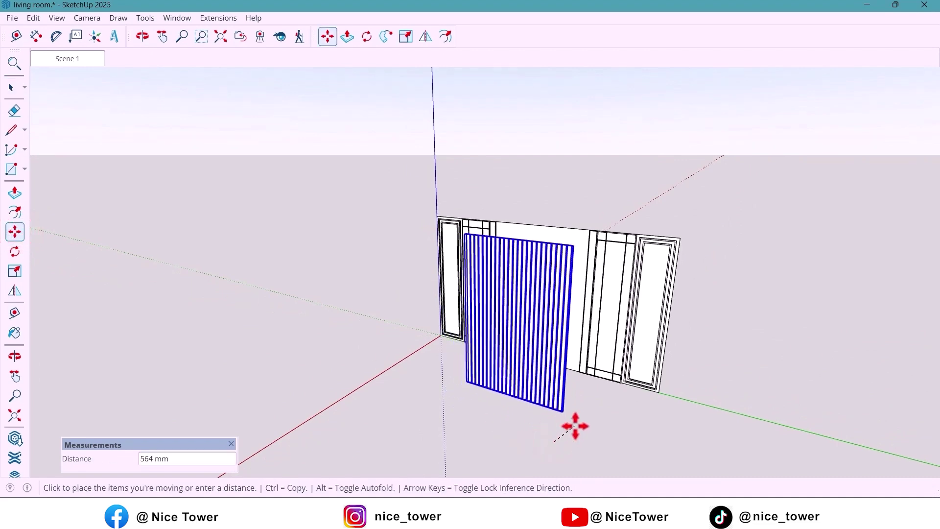
pyautogui.click(571, 426)
pyautogui.scroll(-1, 561, 422)
pyautogui.moveTo(561, 421); pyautogui.dragTo(600, 390, button='middle')
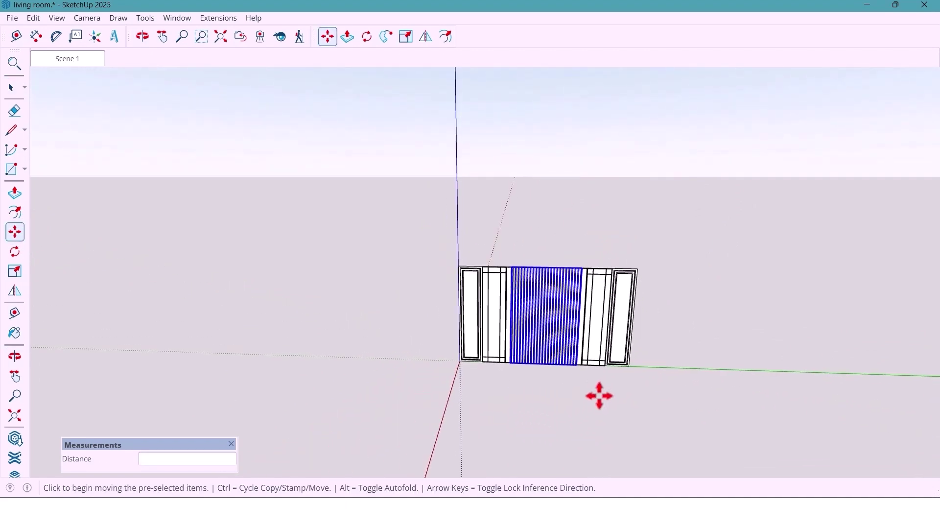
pyautogui.press('space')
pyautogui.click(571, 394)
pyautogui.scroll(3, 583, 338)
pyautogui.moveTo(585, 340)
pyautogui.mouseDown(button='middle')
pyautogui.moveTo(594, 374)
pyautogui.moveTo(623, 309)
pyautogui.moveTo(621, 340)
pyautogui.moveTo(600, 332)
pyautogui.moveTo(567, 343)
pyautogui.mouseUp(button='middle')
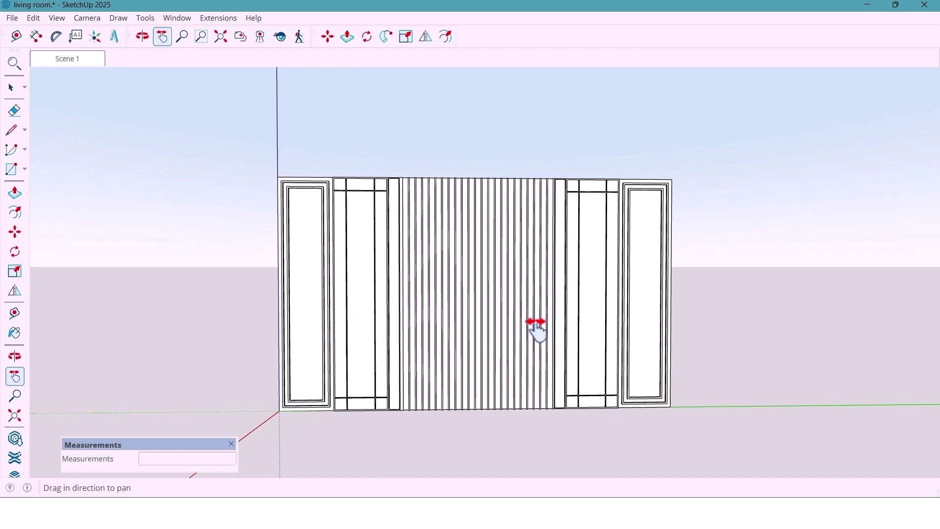
# - Bring up the Default Tray with its Materials section and pin it open
pyautogui.moveTo(929, 84)
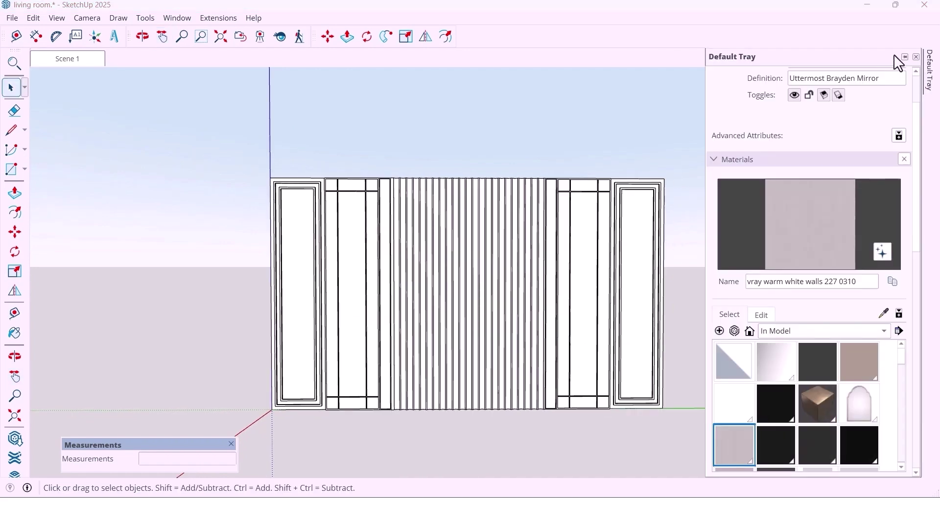
pyautogui.click(903, 57)
pyautogui.click(11, 88)
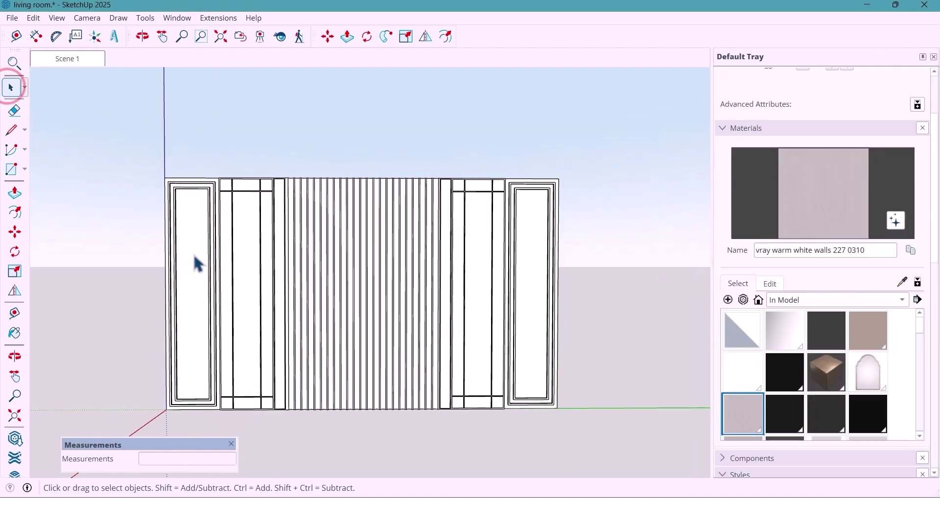
# - Open the framed end panel's moulding group and paint both rectangular mouldings with the material vray warm white walls 227 0310
pyautogui.click(191, 258)
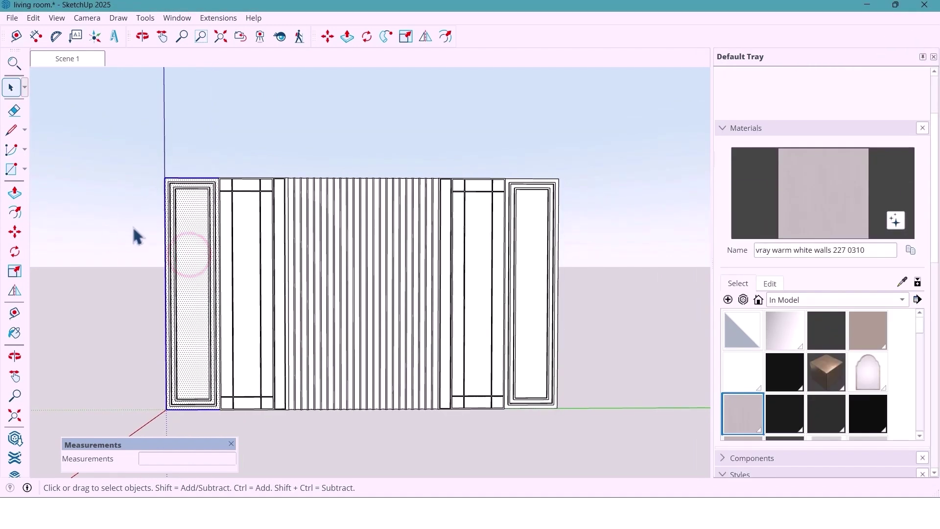
pyautogui.scroll(2, 142, 218)
pyautogui.scroll(2, 199, 178)
pyautogui.click(198, 169)
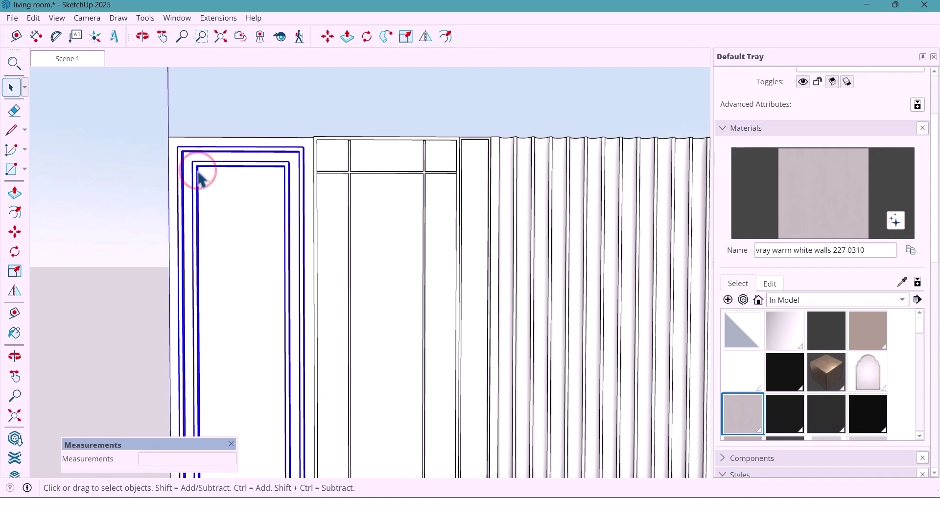
pyautogui.doubleClick(198, 170)
pyautogui.click(812, 201)
pyautogui.scroll(-2, 385, 237)
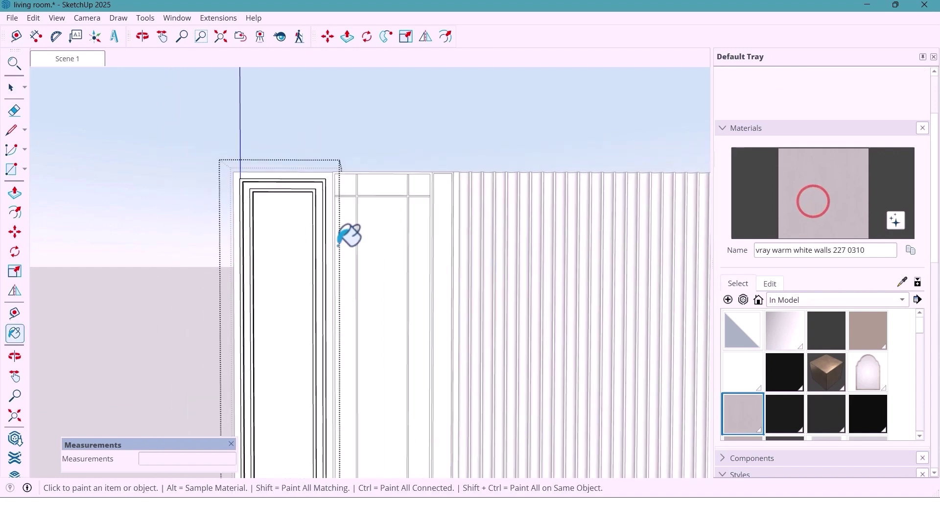
pyautogui.scroll(-2, 317, 235)
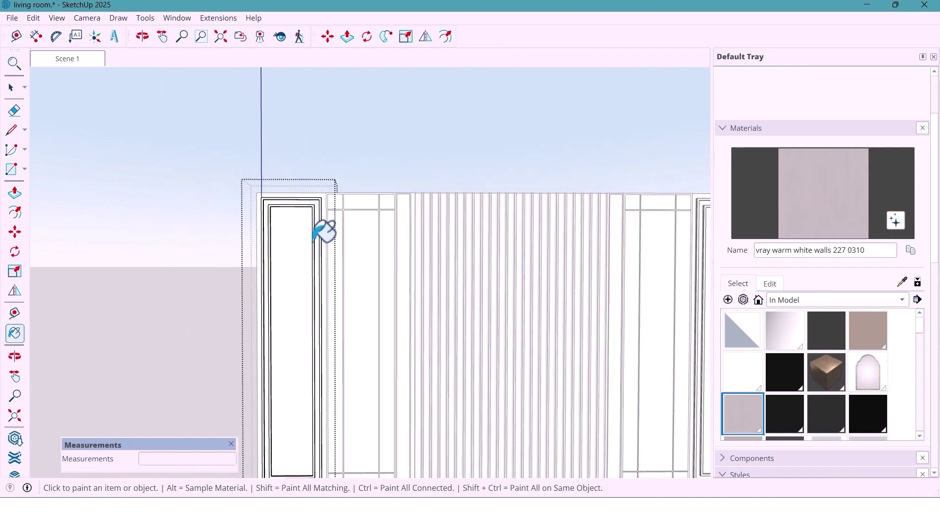
pyautogui.scroll(5, 316, 238)
pyautogui.keyDown('ctrl'); pyautogui.click(310, 237); pyautogui.keyUp('ctrl')
pyautogui.keyDown('ctrl'); pyautogui.click(336, 249); pyautogui.keyUp('ctrl')
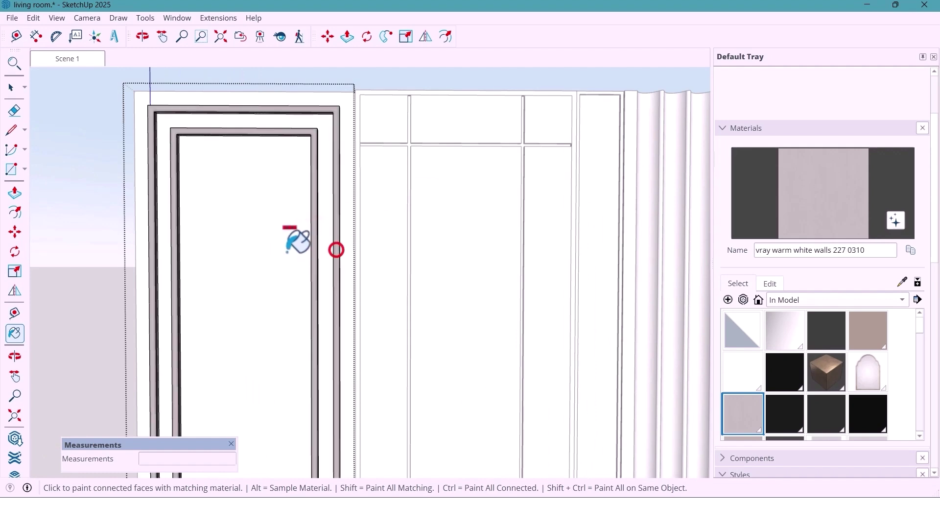
pyautogui.scroll(-8, 297, 240)
pyautogui.press('space')
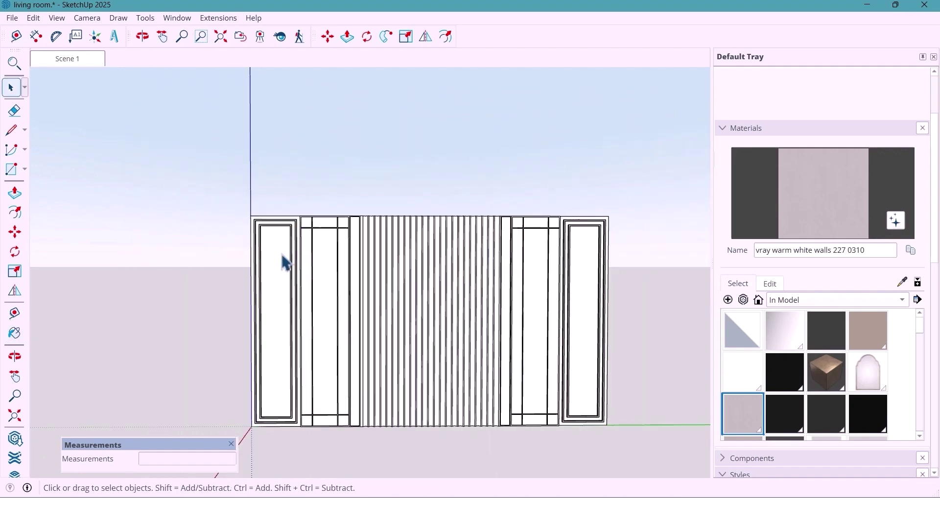
# - Paint the panels behind the mouldings at both ends of the wall with vray warm white walls 227 0310
pyautogui.moveTo(286, 263)
pyautogui.mouseDown(button='middle')
pyautogui.moveTo(280, 254)
pyautogui.moveTo(361, 279)
pyautogui.mouseUp(button='middle')
pyautogui.click(801, 207)
pyautogui.click(270, 253)
pyautogui.click(581, 325)
pyautogui.moveTo(581, 325); pyautogui.dragTo(631, 342, button='middle')
pyautogui.press('o')
pyautogui.moveTo(621, 332); pyautogui.dragTo(619, 327)
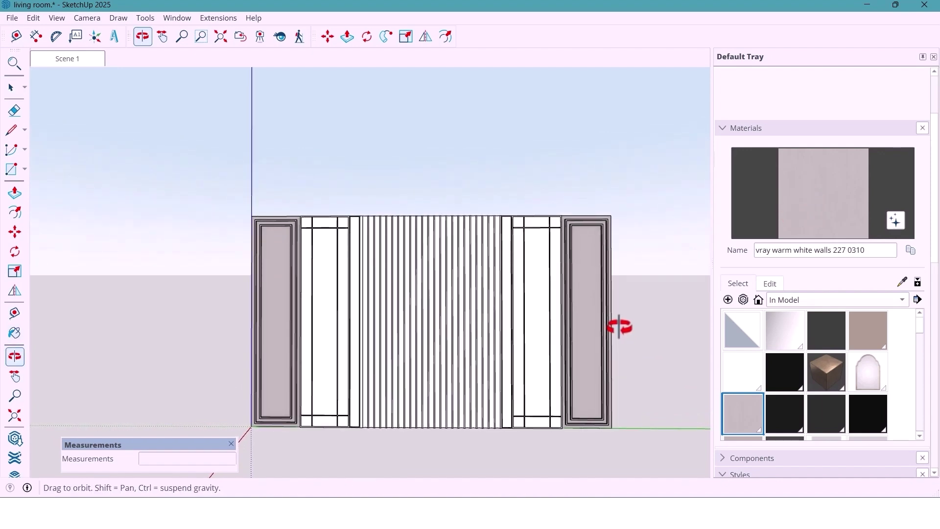
pyautogui.press('space')
# - Lighten the vray warm white walls 227 0310 material by raising its HSB brightness
pyautogui.click(766, 285)
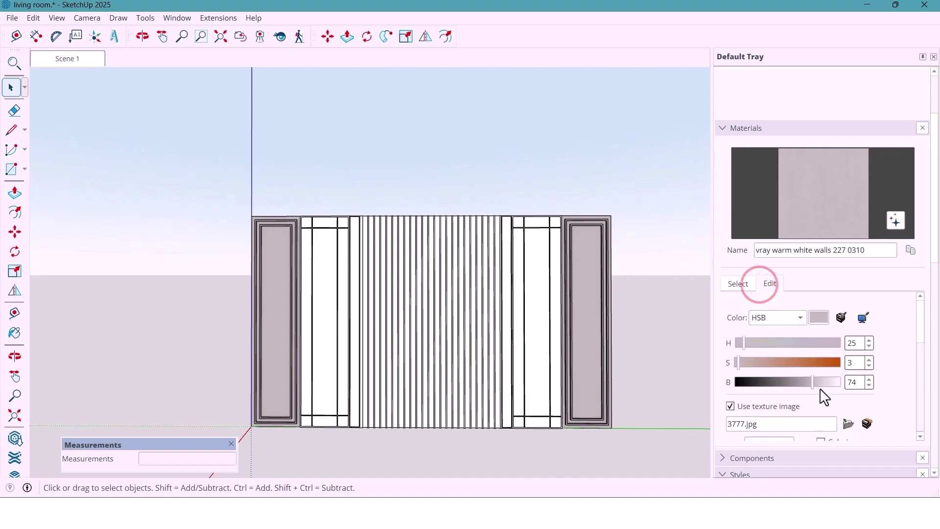
pyautogui.click(815, 382)
pyautogui.moveTo(821, 384); pyautogui.dragTo(824, 382)
pyautogui.click(738, 285)
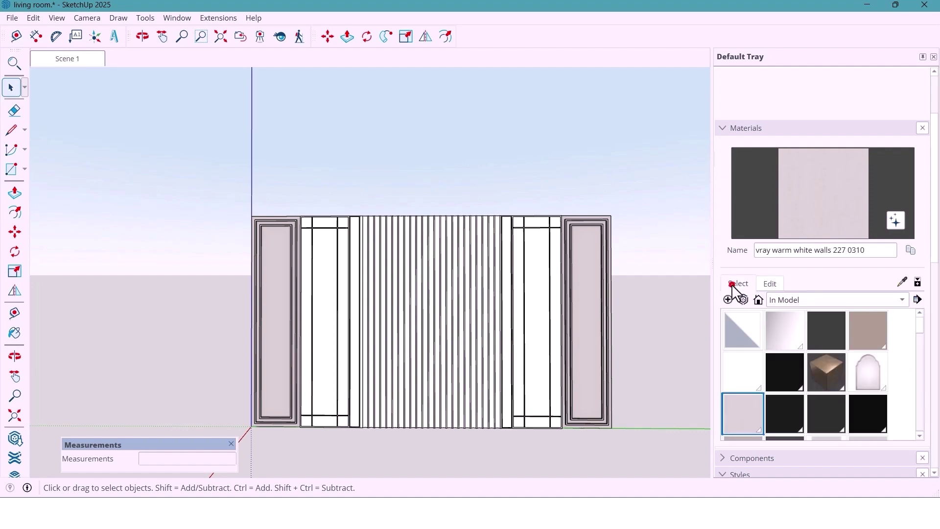
# - Open the gridded panel group for editing and paint its crossing grooves with the black Material #50
pyautogui.click(864, 340)
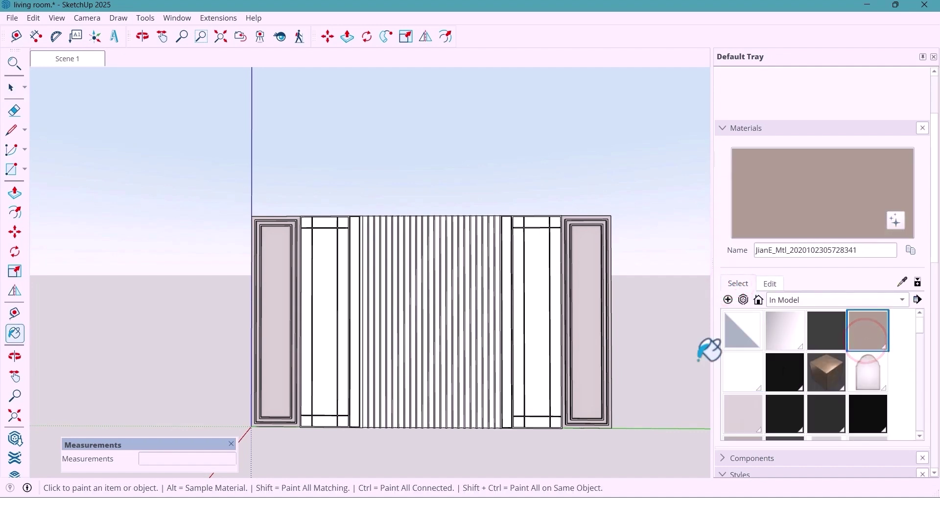
pyautogui.press('space')
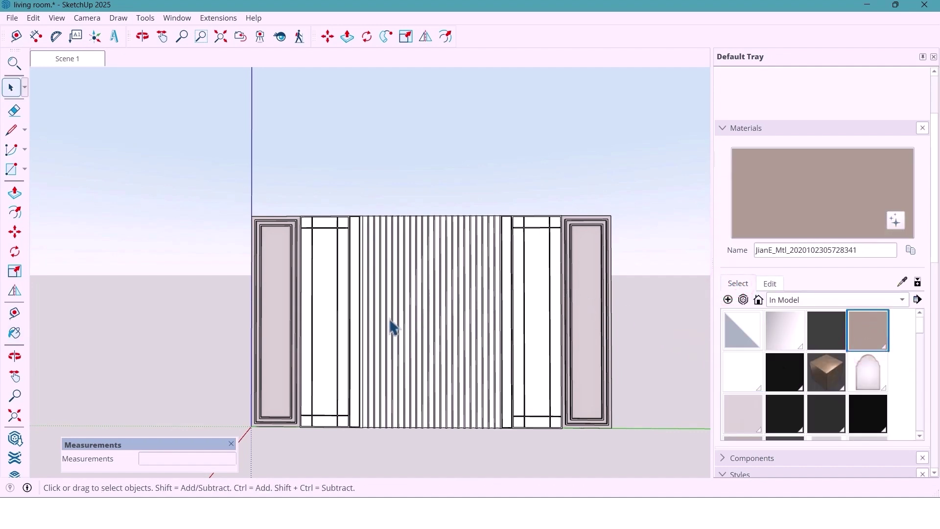
pyautogui.click(319, 311)
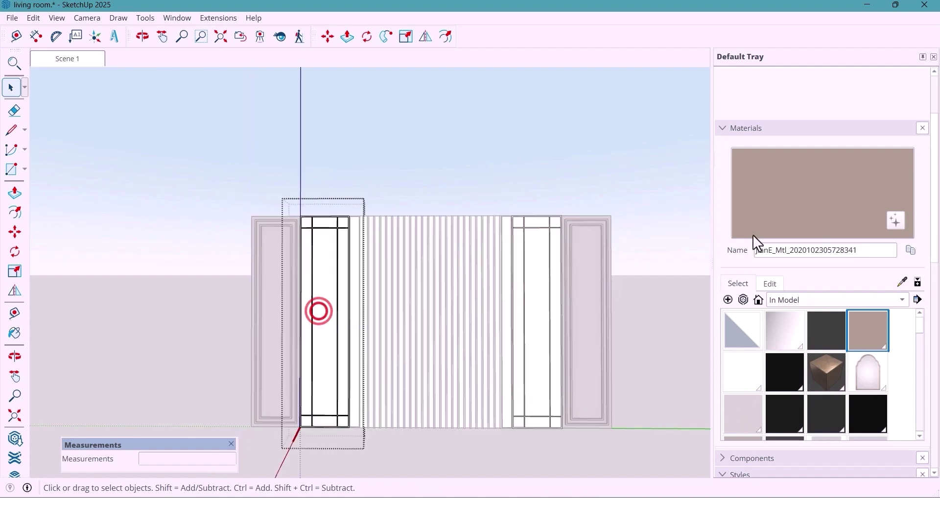
pyautogui.click(765, 226)
pyautogui.scroll(2, 323, 237)
pyautogui.scroll(3, 323, 237)
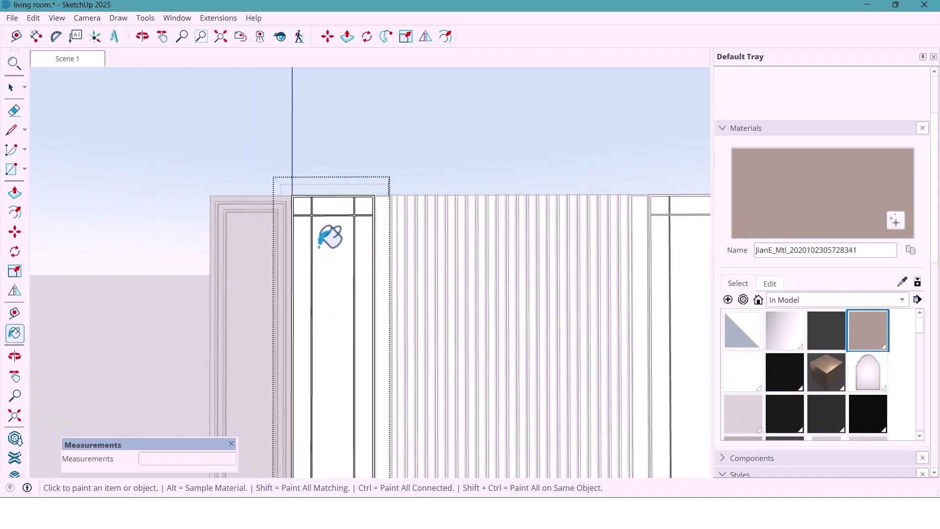
pyautogui.click(787, 360)
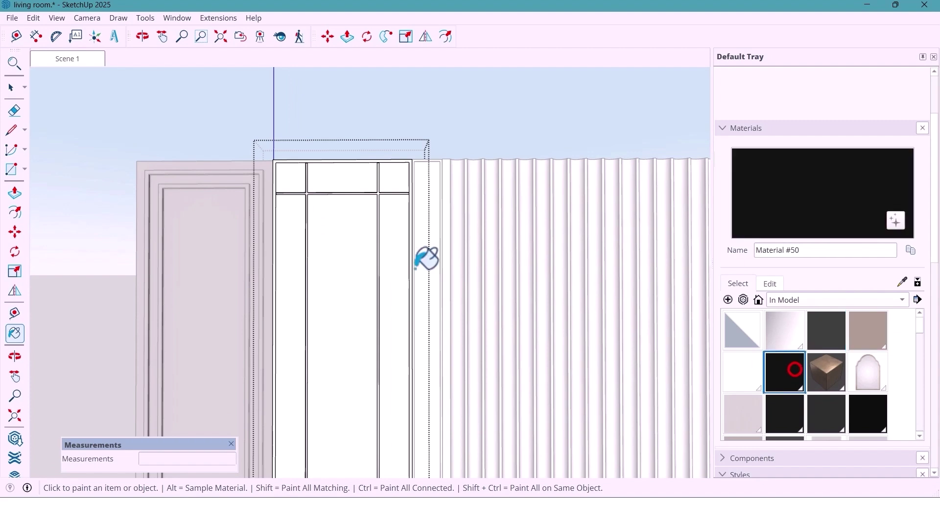
pyautogui.scroll(3, 319, 186)
pyautogui.click(306, 187)
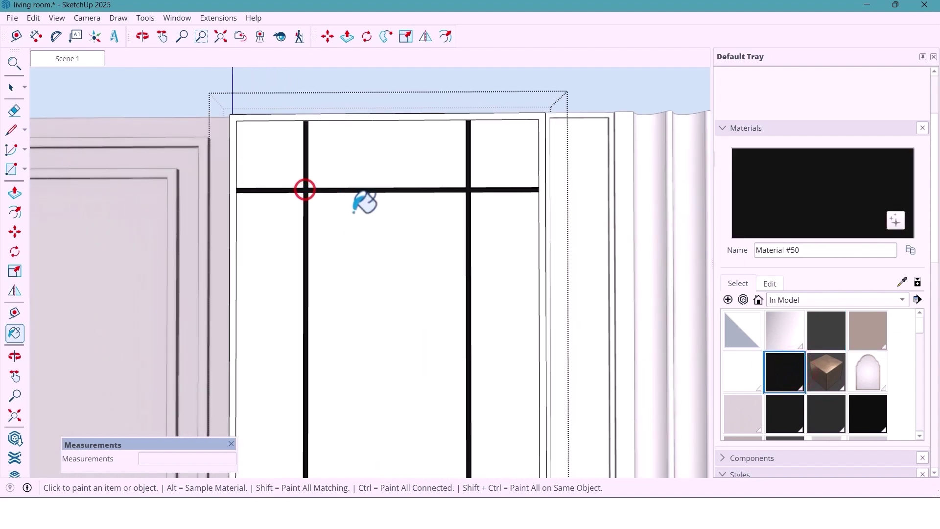
pyautogui.scroll(-3, 367, 201)
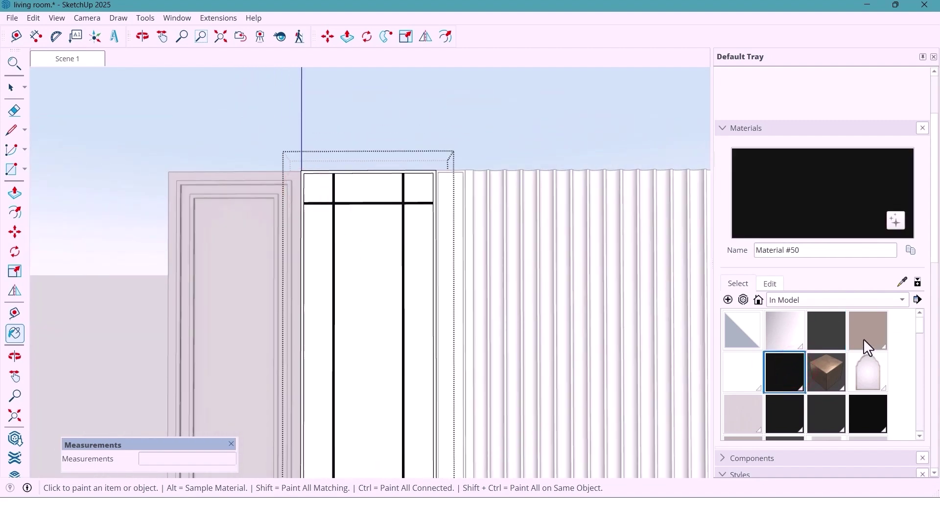
pyautogui.click(862, 339)
pyautogui.keyDown('ctrl'); pyautogui.click(374, 267); pyautogui.keyUp('ctrl')
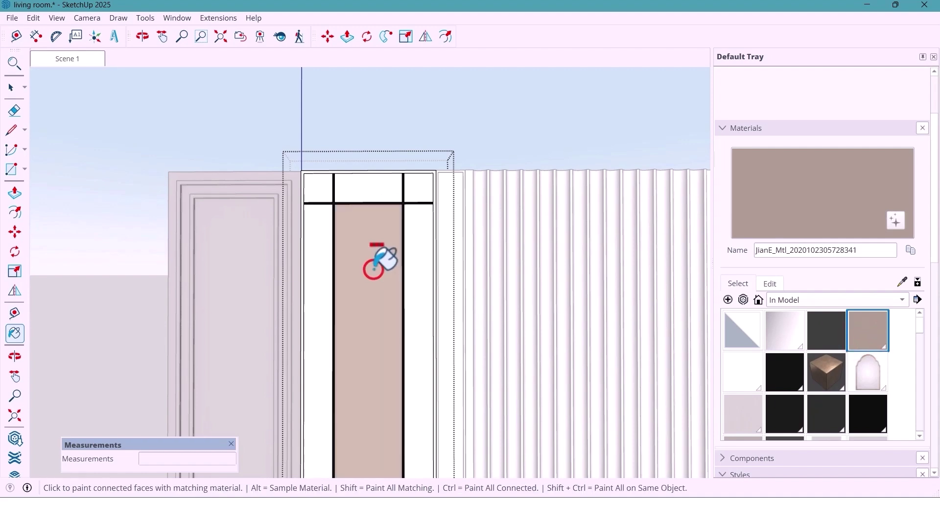
pyautogui.keyDown('ctrl'); pyautogui.click(381, 184); pyautogui.keyUp('ctrl')
pyautogui.press('space')
pyautogui.scroll(-2, 377, 196)
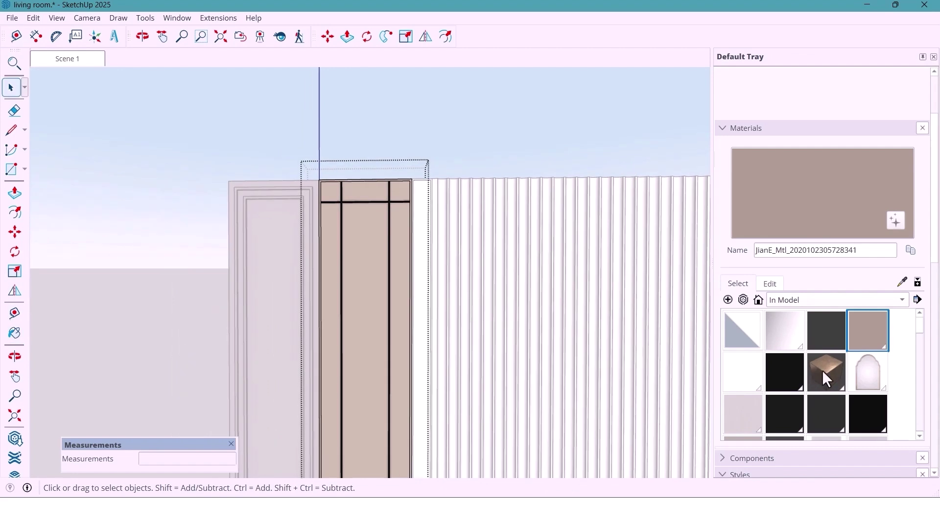
# - Paint the gridded panel's thin outer frame with the bronze Metal_10_1K material and leave the group
pyautogui.click(822, 370)
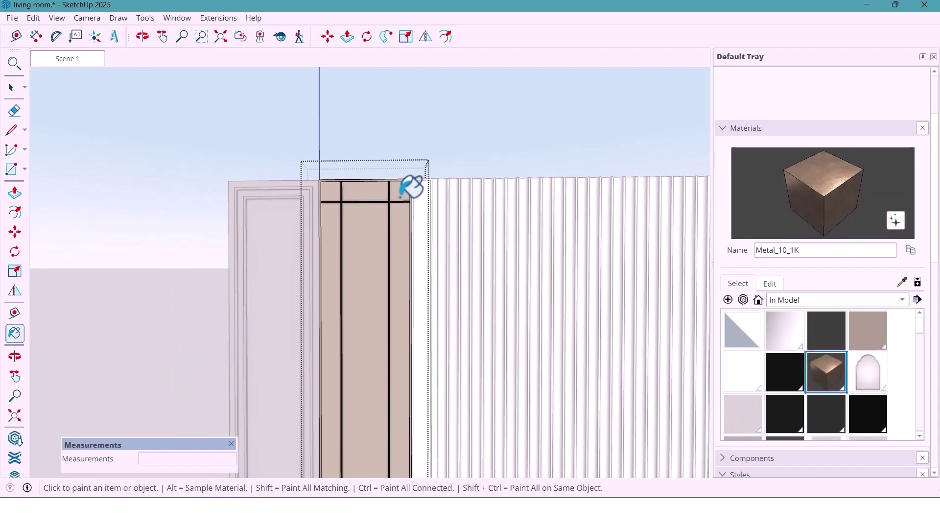
pyautogui.scroll(3, 413, 196)
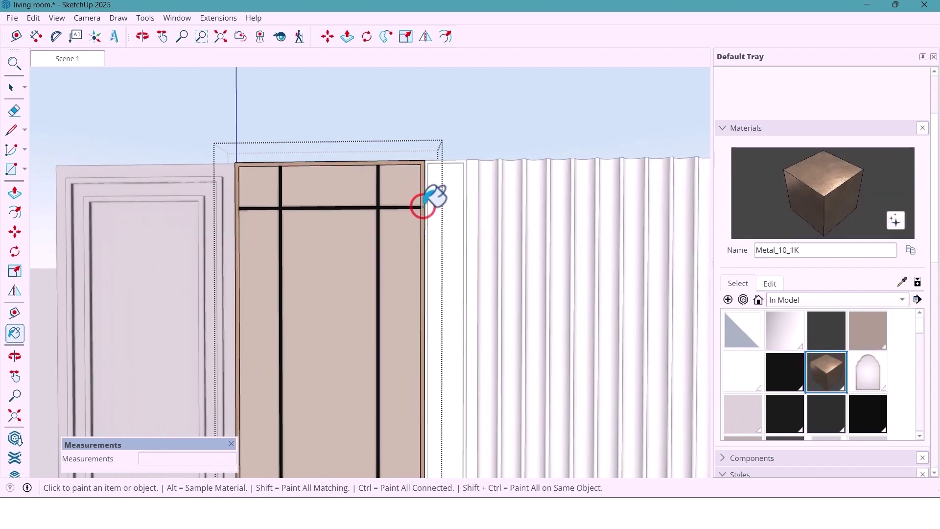
pyautogui.scroll(-3, 424, 206)
pyautogui.press('space')
pyautogui.moveTo(424, 218); pyautogui.dragTo(424, 210, button='middle')
pyautogui.scroll(-3, 428, 205)
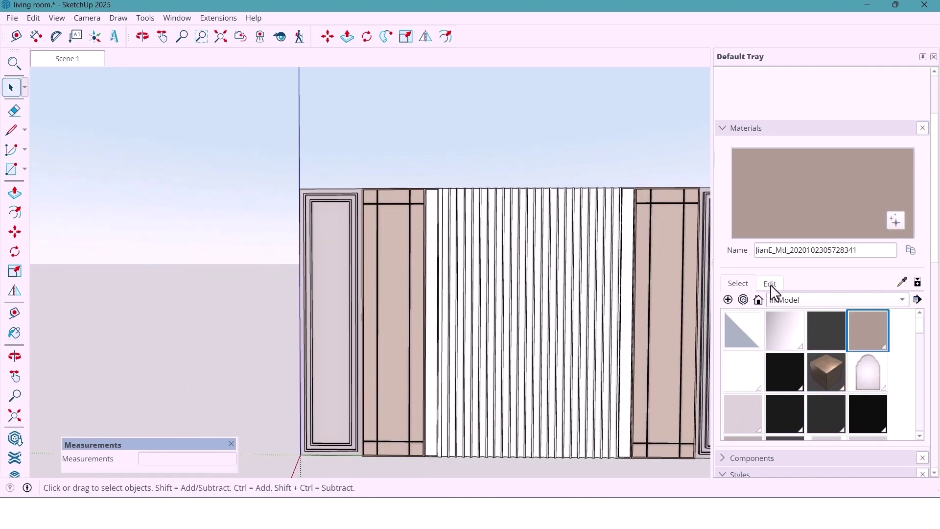
pyautogui.click(770, 284)
pyautogui.click(809, 382)
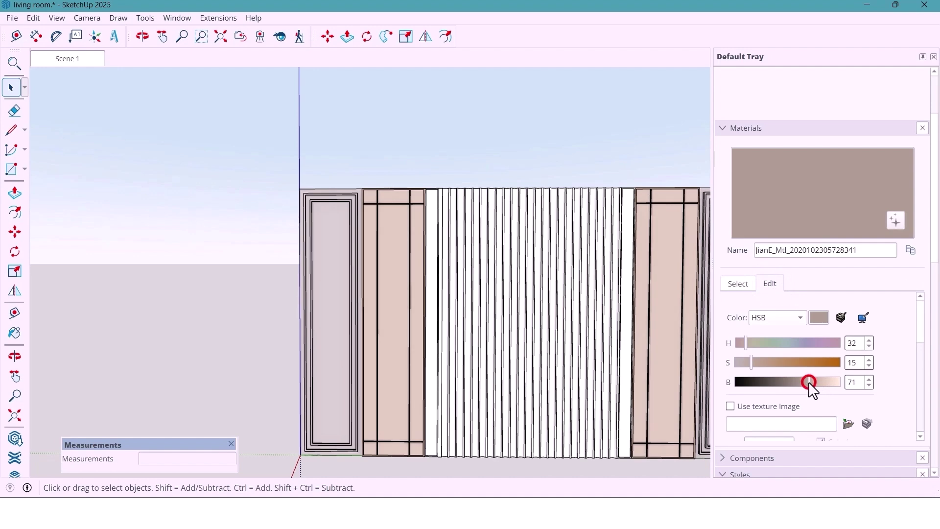
pyautogui.moveTo(808, 385); pyautogui.dragTo(802, 382)
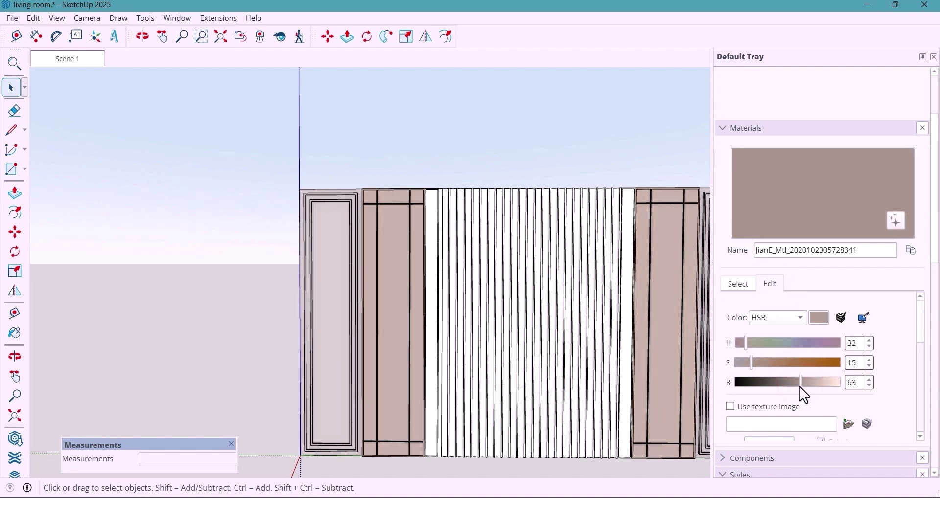
pyautogui.moveTo(746, 362); pyautogui.dragTo(743, 362)
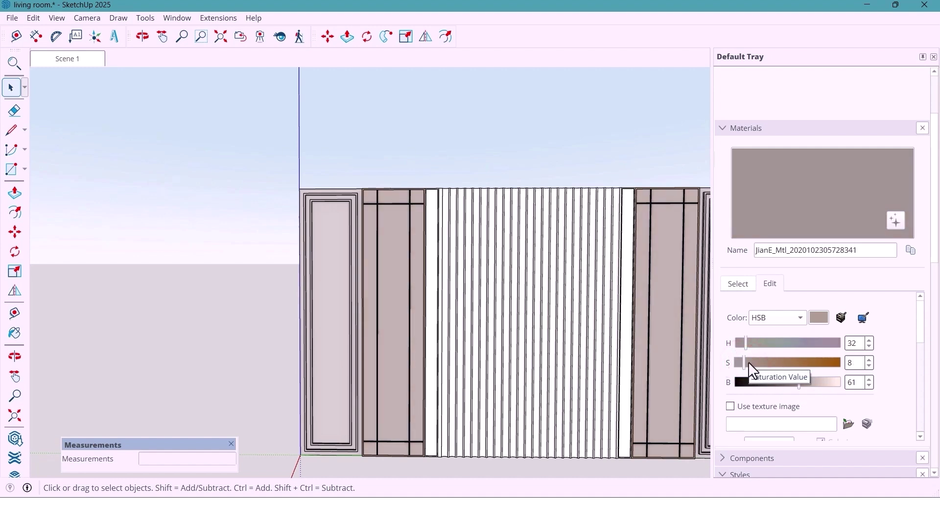
pyautogui.click(746, 362)
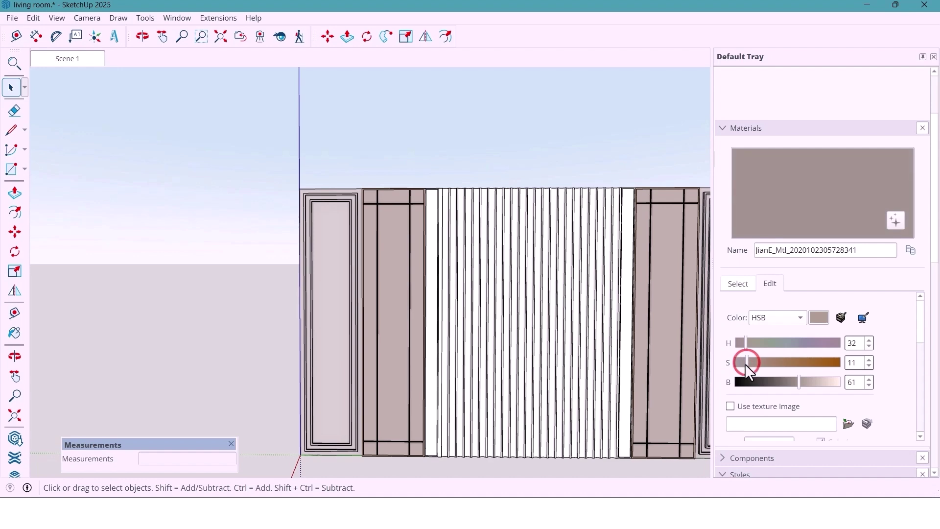
pyautogui.click(734, 283)
# - Paint the fluted centre panel with vray warm white walls 227 0310
pyautogui.click(900, 282)
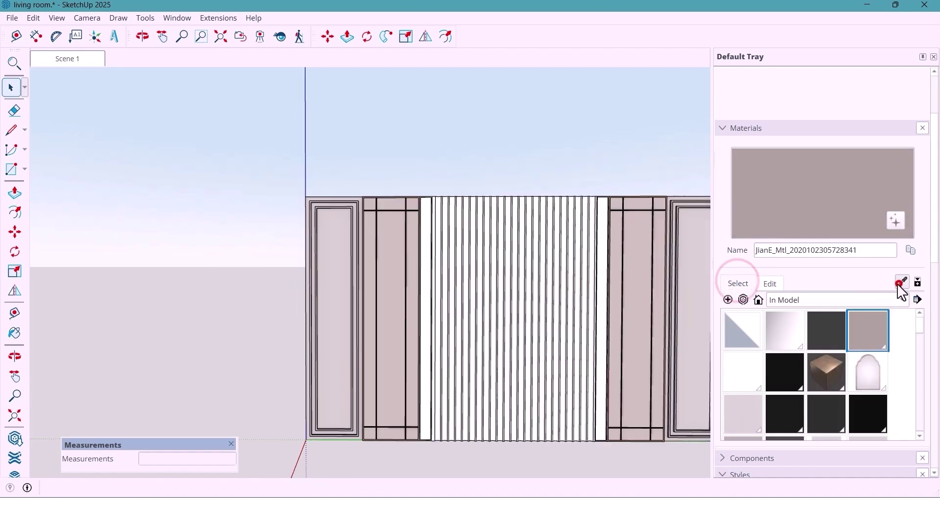
pyautogui.click(739, 415)
pyautogui.click(509, 276)
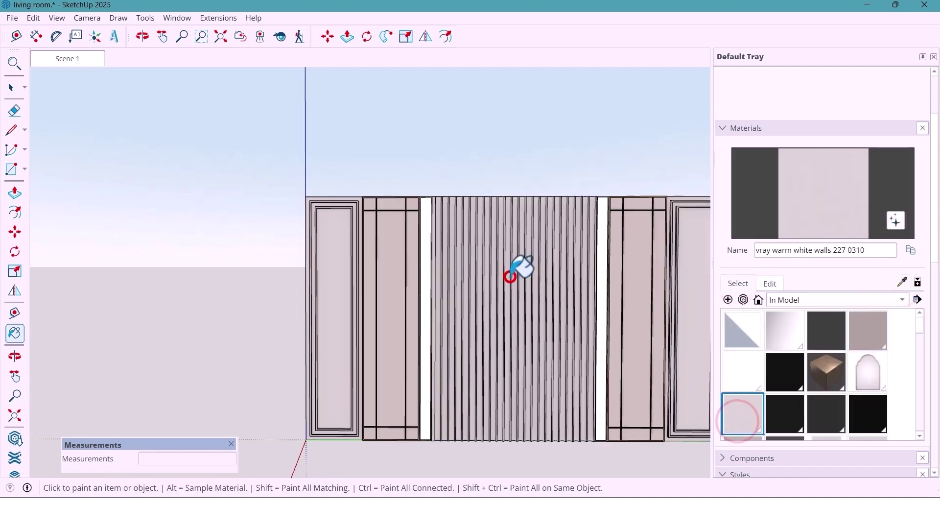
# - Open the narrow strip group beside the fluted panel and paint its outer frame with Metal_10_1K
pyautogui.scroll(2, 539, 265)
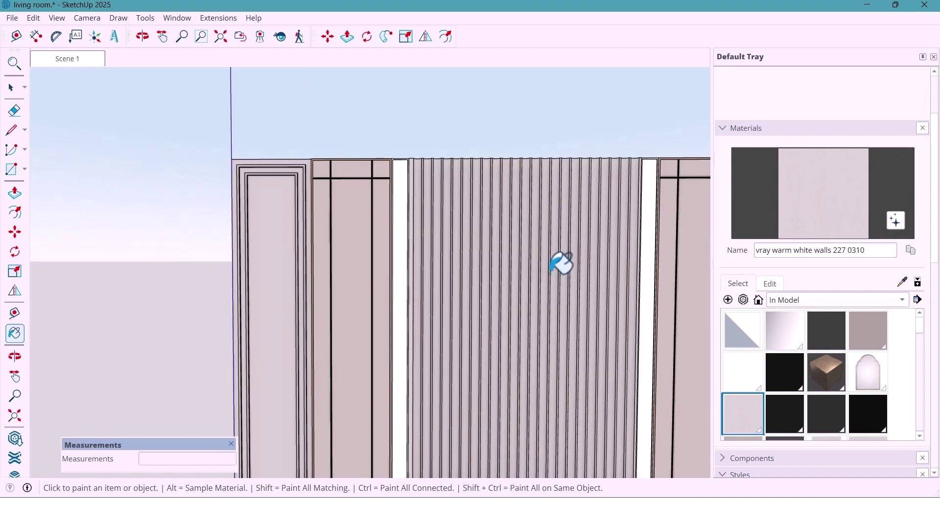
pyautogui.click(827, 372)
pyautogui.click(384, 155)
pyautogui.scroll(4, 406, 157)
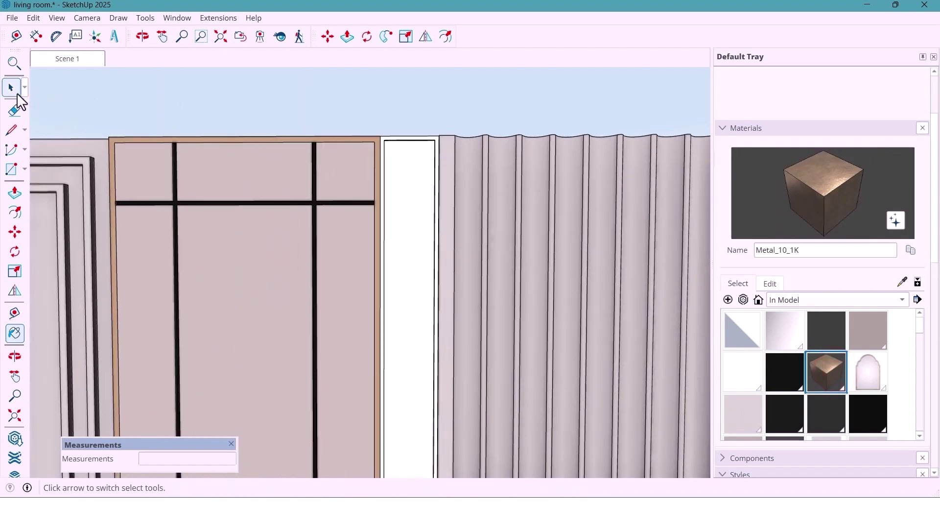
pyautogui.click(11, 87)
pyautogui.doubleClick(395, 200)
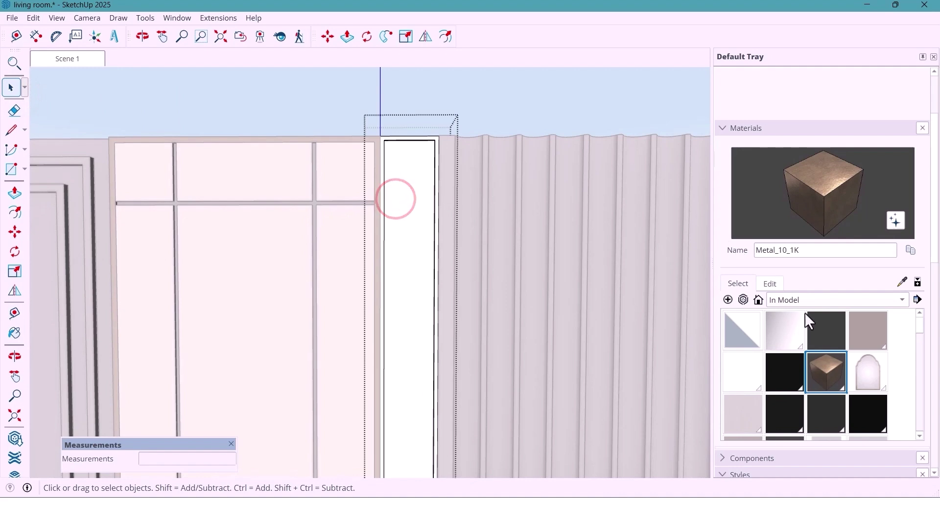
pyautogui.press('b')
pyautogui.click(383, 174)
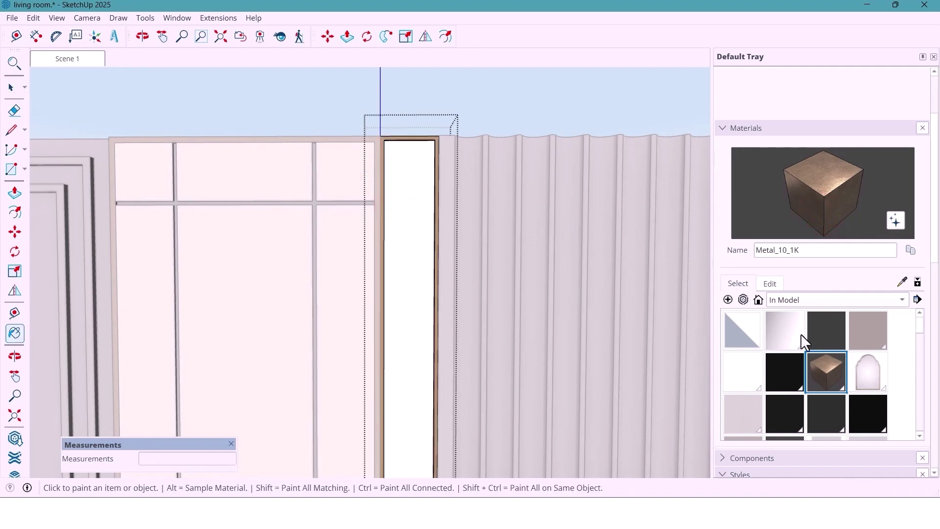
# - Paint the narrow strip's inner face with the [Mirror 02]1 material and leave the group
pyautogui.click(783, 328)
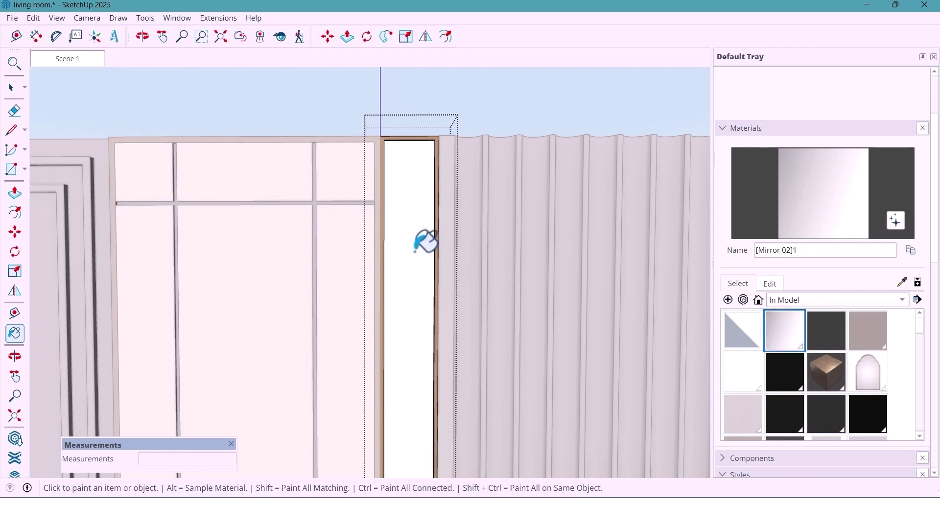
pyautogui.click(404, 226)
pyautogui.scroll(-2, 410, 222)
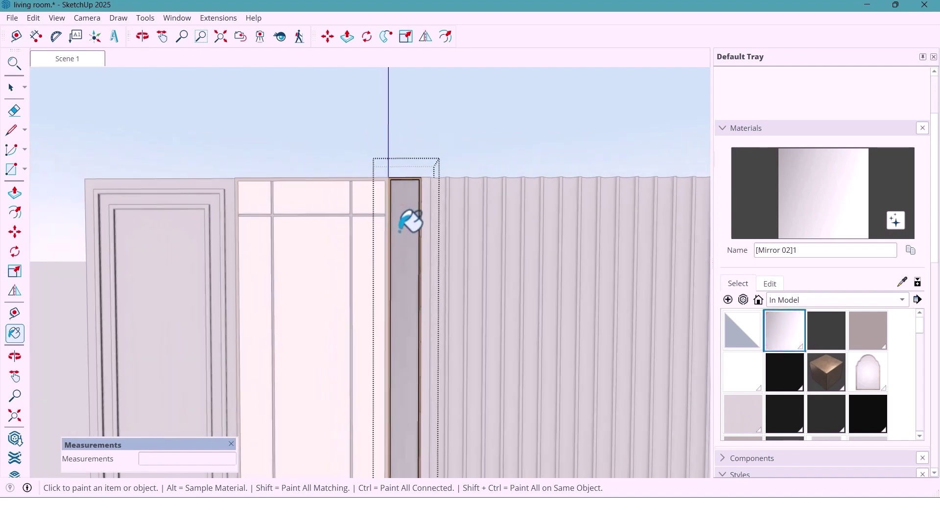
pyautogui.press('space')
pyautogui.scroll(-2, 401, 237)
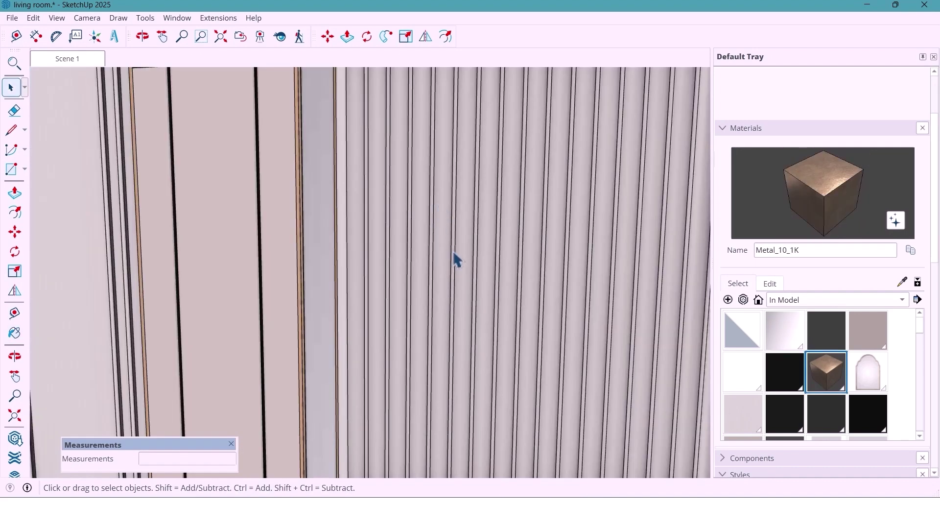
pyautogui.scroll(-5, 456, 259)
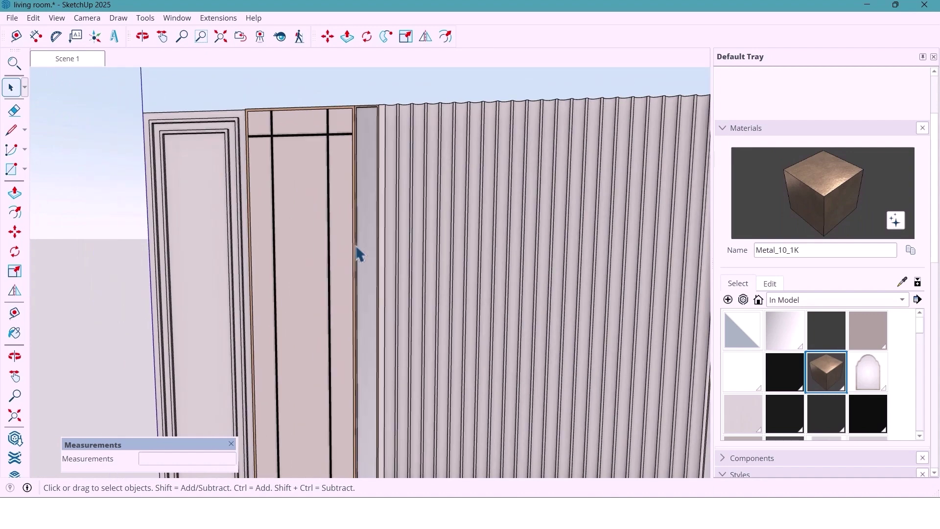
# - Sample the outer framed panel's vray warm white walls 227 0310 material and set its saturation to 5 and brightness to 83
pyautogui.moveTo(357, 252); pyautogui.dragTo(704, 235, button='middle')
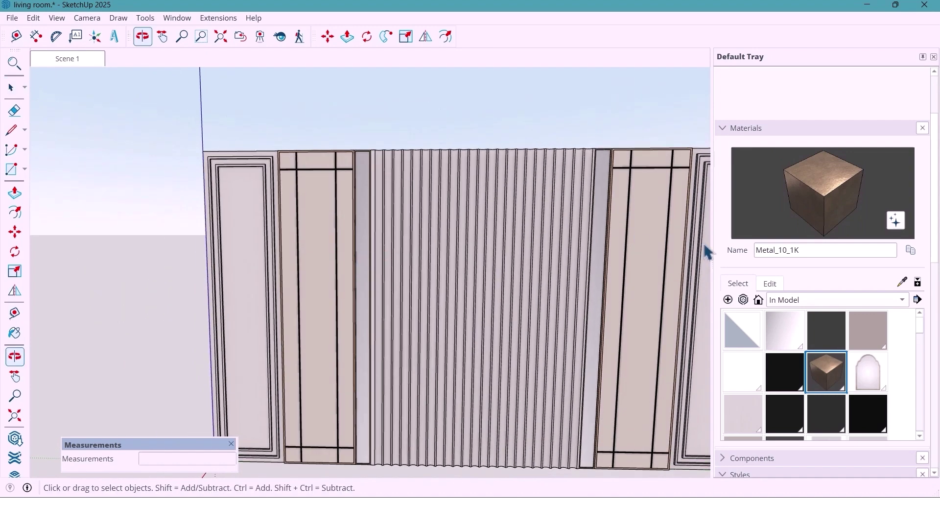
pyautogui.click(903, 282)
pyautogui.click(244, 250)
pyautogui.scroll(-1, 349, 246)
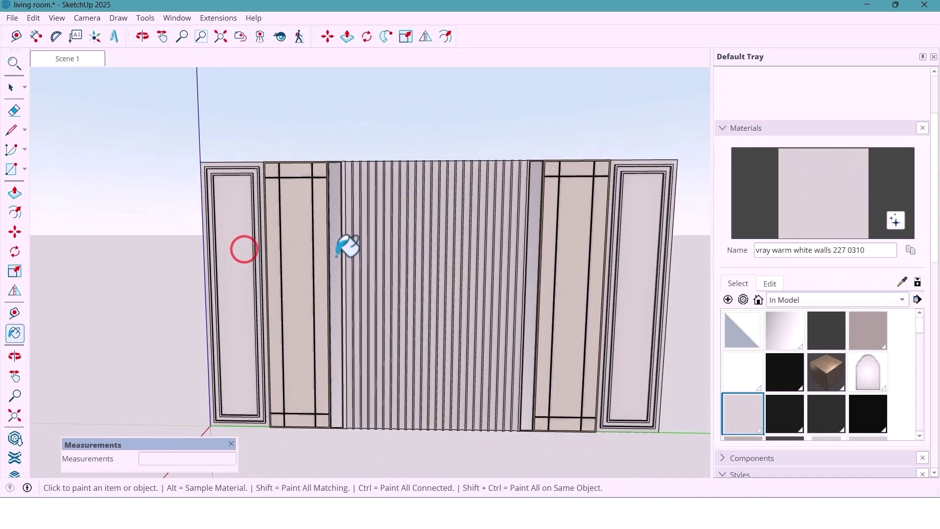
pyautogui.moveTo(349, 247); pyautogui.dragTo(504, 245, button='middle')
pyautogui.click(770, 282)
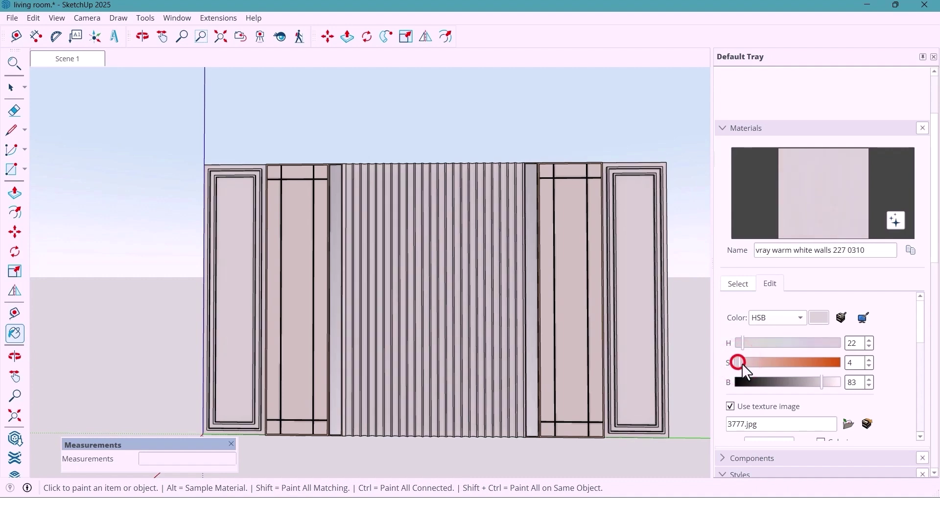
pyautogui.moveTo(741, 364); pyautogui.dragTo(739, 363)
pyautogui.moveTo(826, 385); pyautogui.dragTo(829, 381)
pyautogui.moveTo(567, 300)
pyautogui.mouseDown(button='middle')
pyautogui.moveTo(558, 336)
pyautogui.moveTo(559, 324)
pyautogui.mouseUp(button='middle')
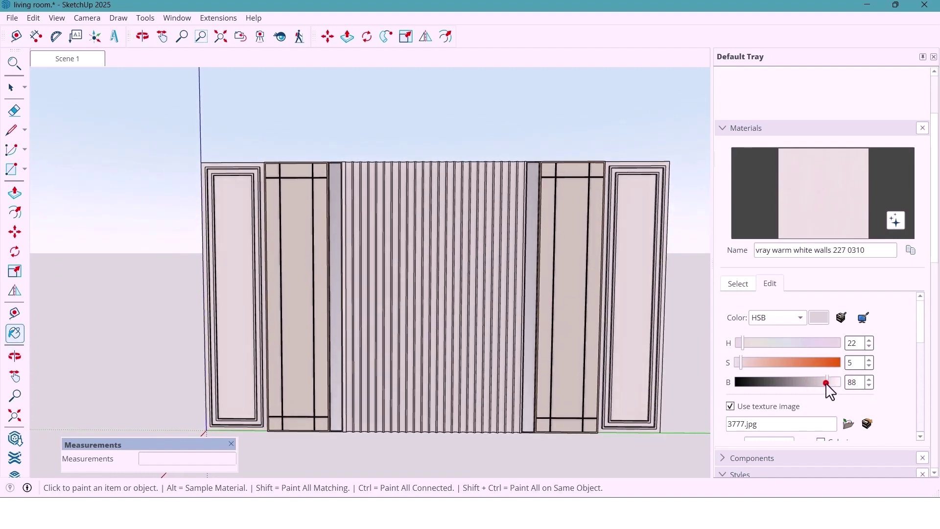
pyautogui.moveTo(826, 383); pyautogui.dragTo(819, 382)
pyautogui.moveTo(699, 385)
pyautogui.mouseDown(button='middle')
pyautogui.moveTo(515, 382)
pyautogui.moveTo(417, 367)
pyautogui.moveTo(417, 330)
pyautogui.moveTo(499, 306)
pyautogui.moveTo(634, 326)
pyautogui.moveTo(590, 351)
pyautogui.mouseUp(button='middle')
pyautogui.scroll(-2, 497, 288)
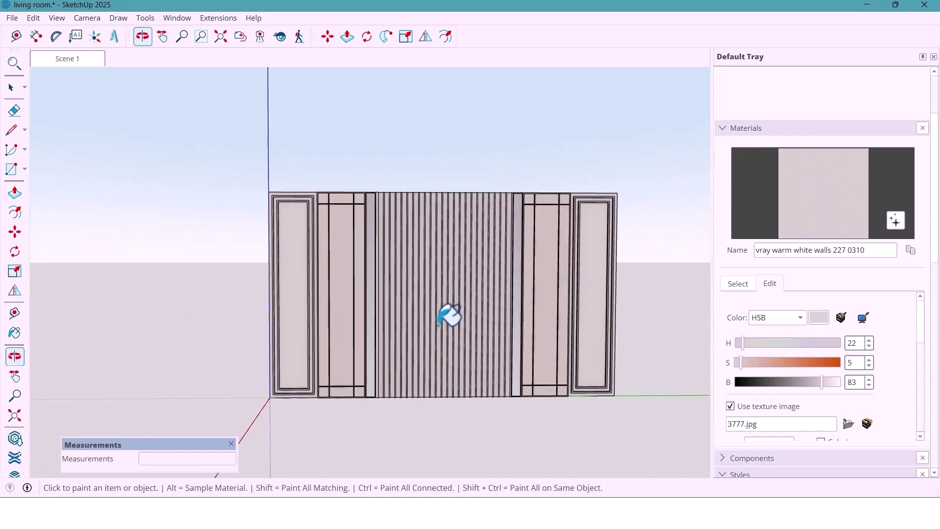
pyautogui.click(11, 87)
pyautogui.moveTo(315, 216); pyautogui.dragTo(333, 278, button='middle')
pyautogui.scroll(2, 333, 278)
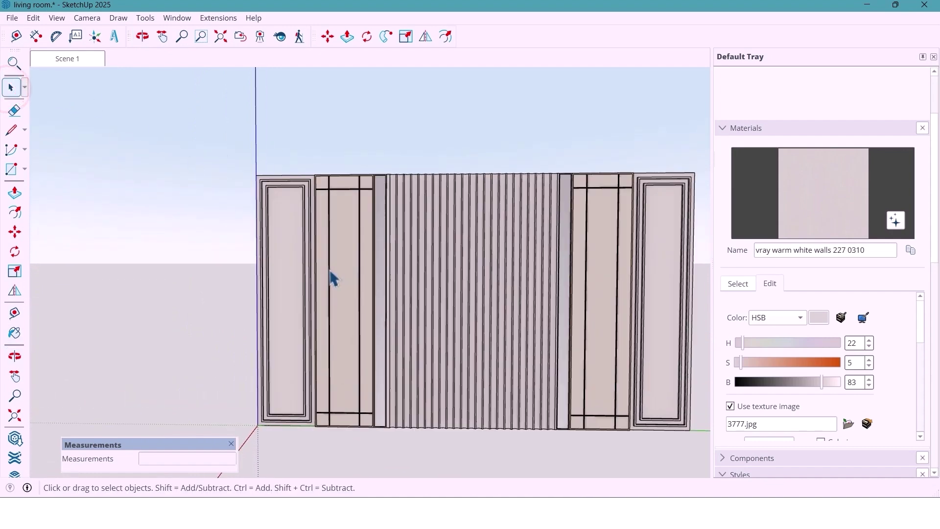
pyautogui.scroll(2, 333, 278)
pyautogui.click(738, 286)
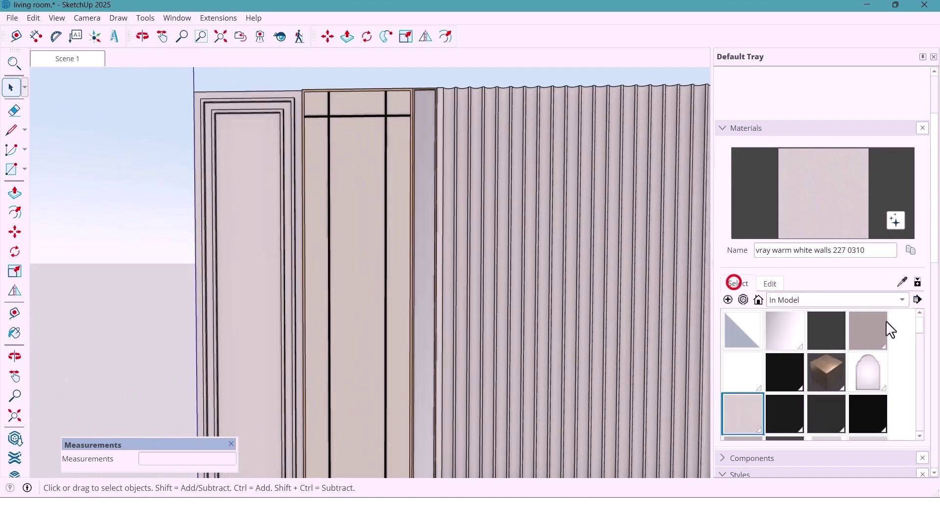
pyautogui.click(897, 283)
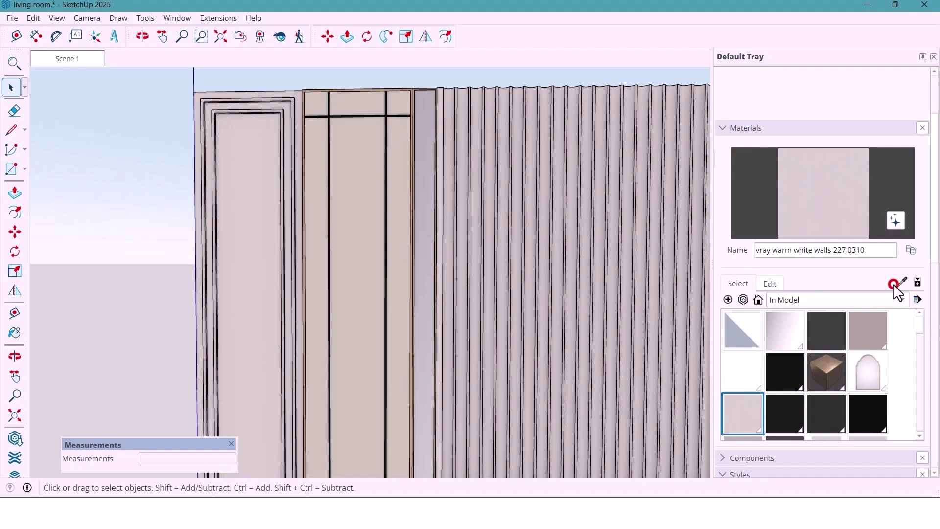
pyautogui.click(340, 274)
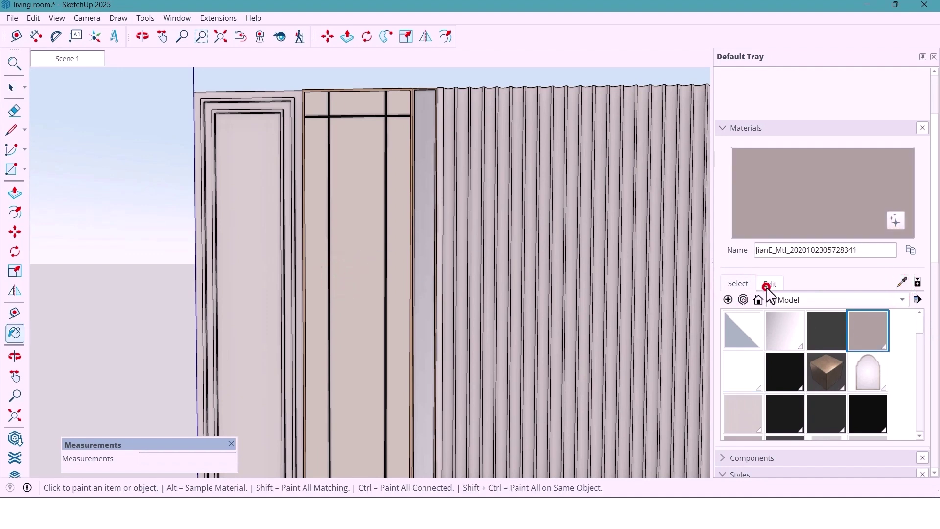
pyautogui.click(767, 287)
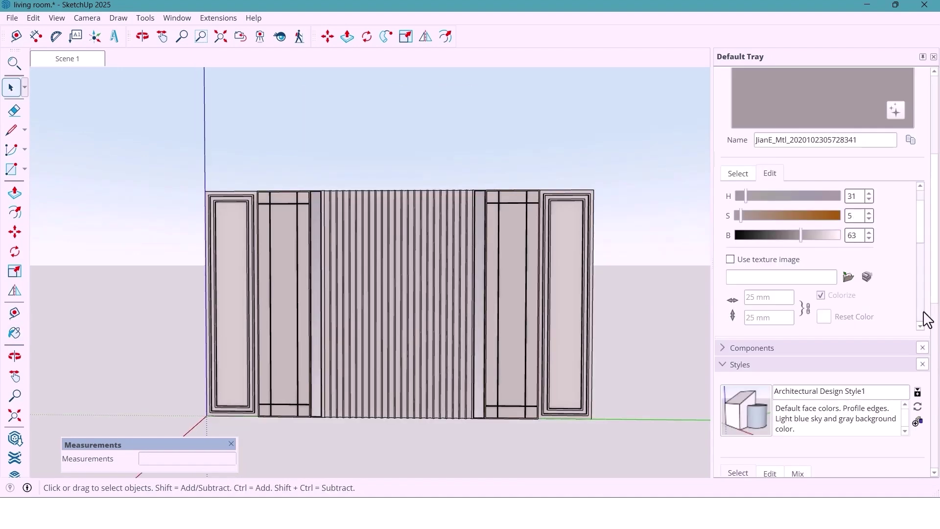
# - Apply the Exterior style from the Ambient Occlusion collection and inspect the wall panels up close
pyautogui.scroll(-2, 925, 320)
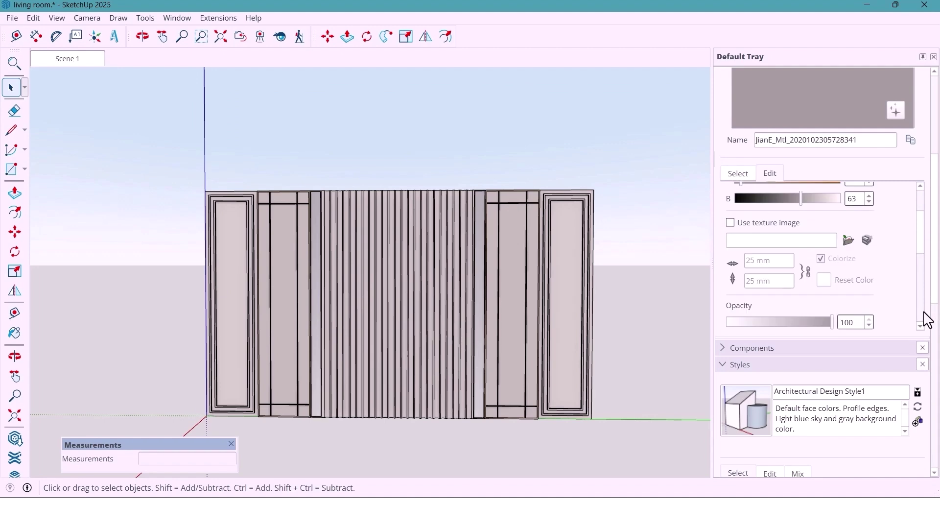
pyautogui.scroll(-1, 925, 316)
pyautogui.scroll(-2, 926, 320)
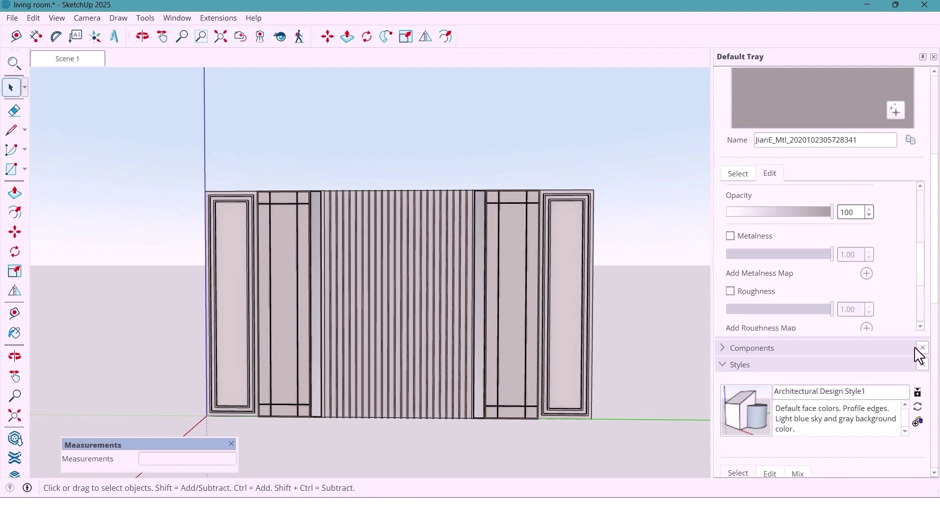
pyautogui.scroll(-4, 919, 353)
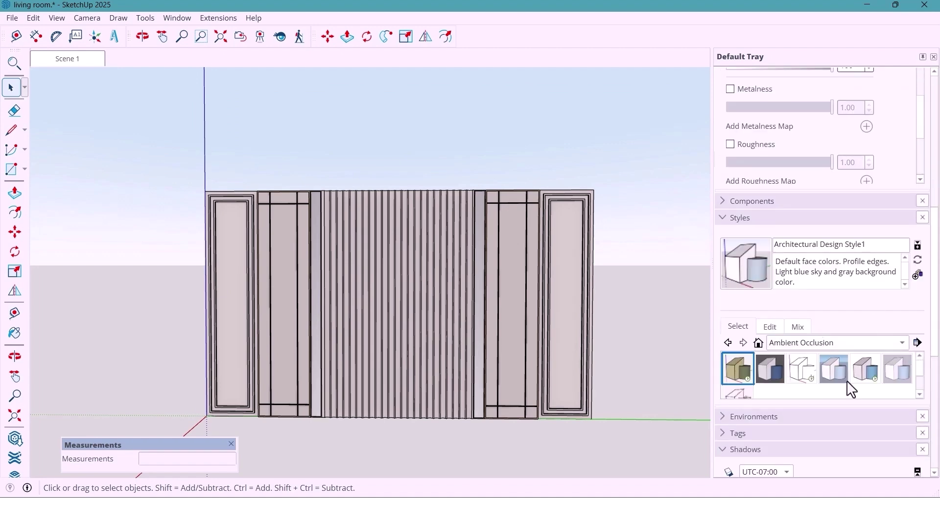
pyautogui.click(839, 373)
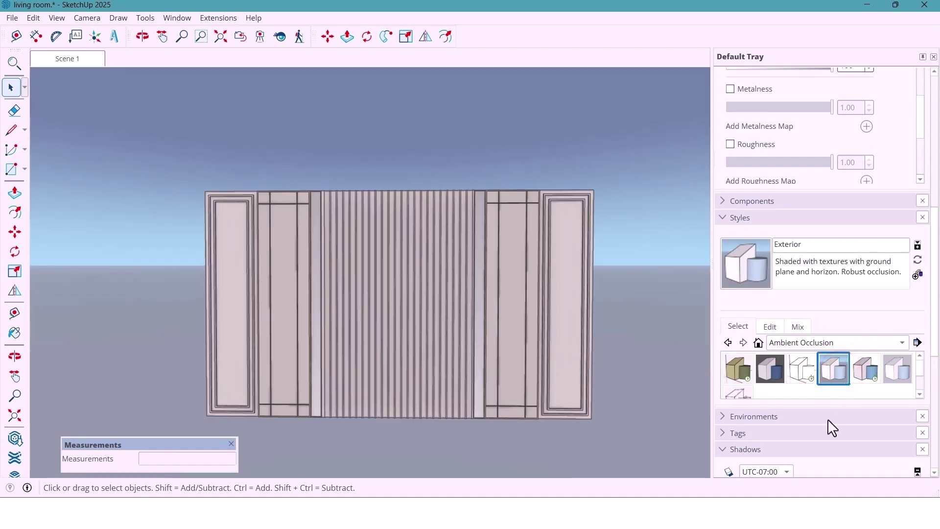
pyautogui.scroll(8, 474, 307)
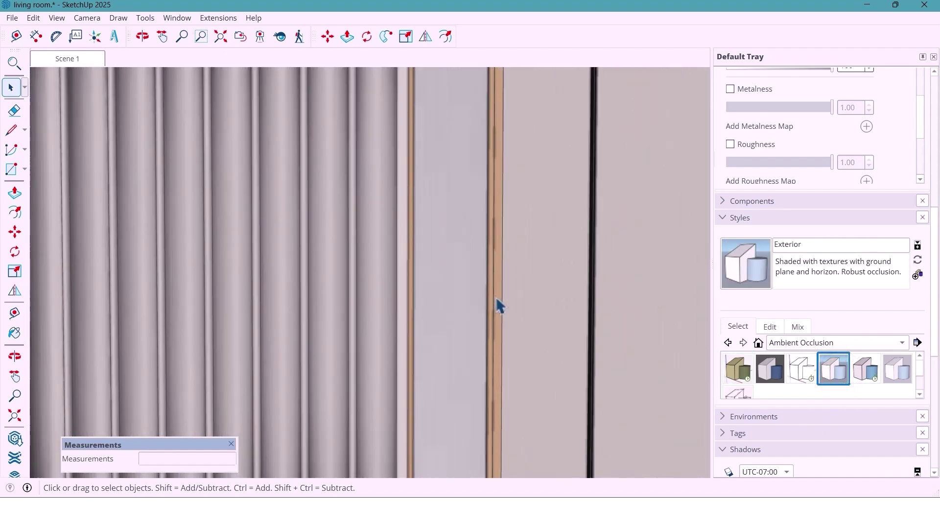
pyautogui.moveTo(500, 307)
pyautogui.mouseDown(button='middle')
pyautogui.moveTo(550, 294)
pyautogui.moveTo(548, 308)
pyautogui.moveTo(498, 319)
pyautogui.mouseUp(button='middle')
pyautogui.scroll(-8, 551, 298)
pyautogui.scroll(-5, 551, 298)
pyautogui.scroll(-2, 460, 314)
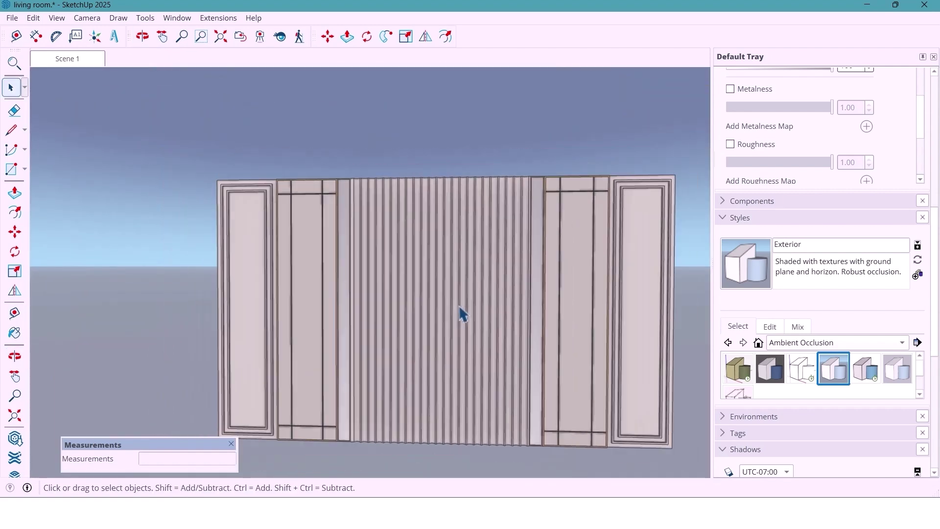
# - Try the Interior, Colored Clay and other Ambient Occlusion styles on the wall, then return to Exterior
pyautogui.click(865, 370)
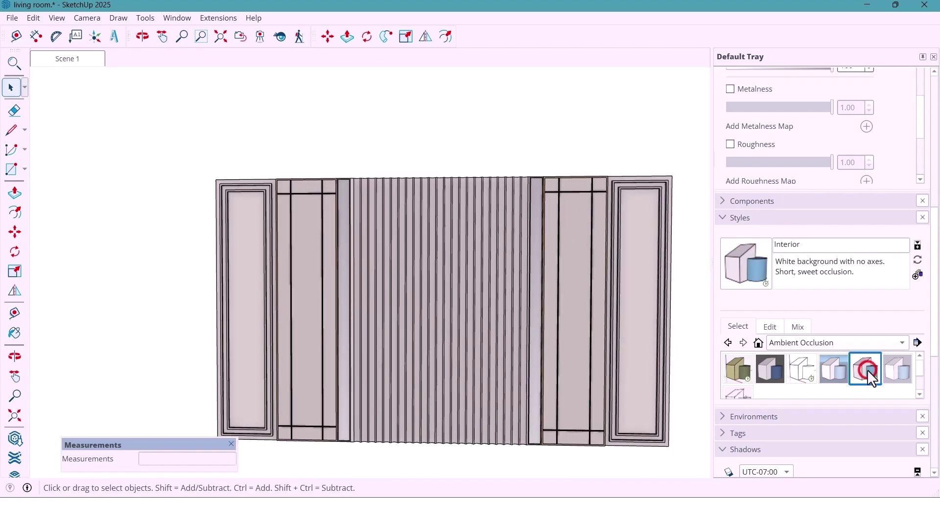
pyautogui.click(898, 374)
pyautogui.click(837, 370)
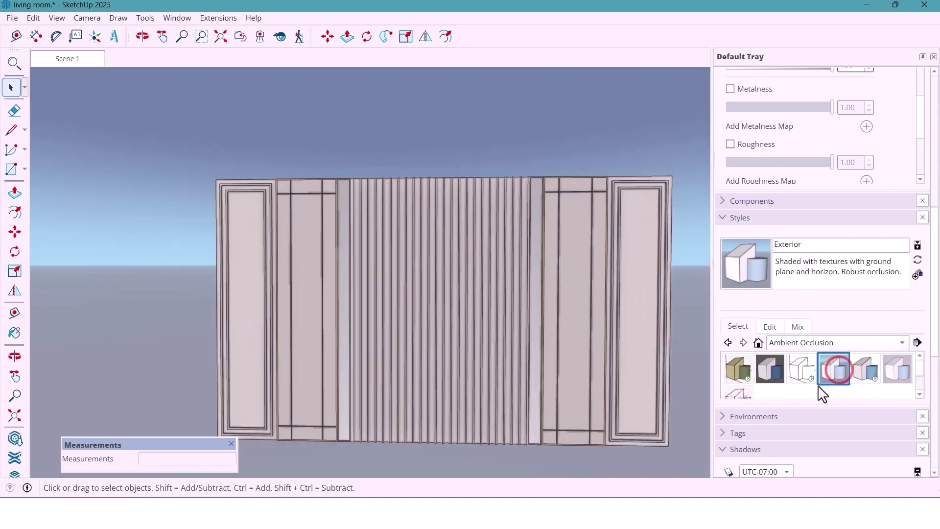
pyautogui.click(741, 374)
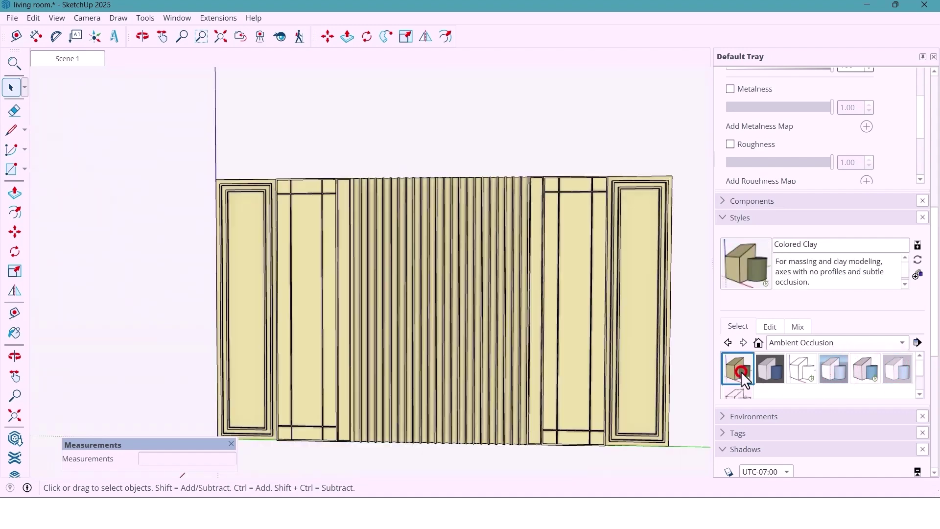
pyautogui.click(781, 369)
pyautogui.click(825, 370)
pyautogui.scroll(-1, 546, 282)
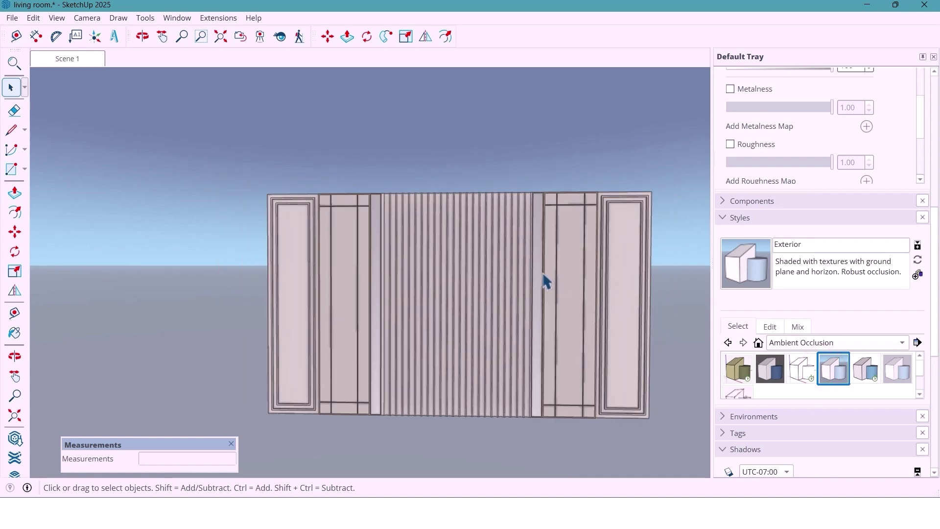
pyautogui.moveTo(546, 282); pyautogui.dragTo(562, 272, button='middle')
# - Edit the Exterior style's face settings, trying shaded, textured and monochrome display before activating photoreal materials
pyautogui.click(769, 327)
pyautogui.scroll(-1, 824, 375)
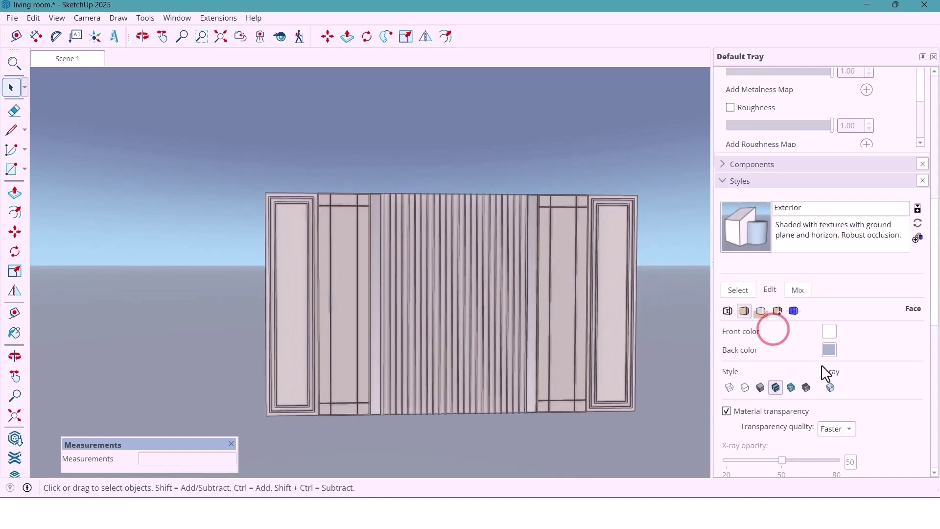
pyautogui.scroll(-1, 825, 374)
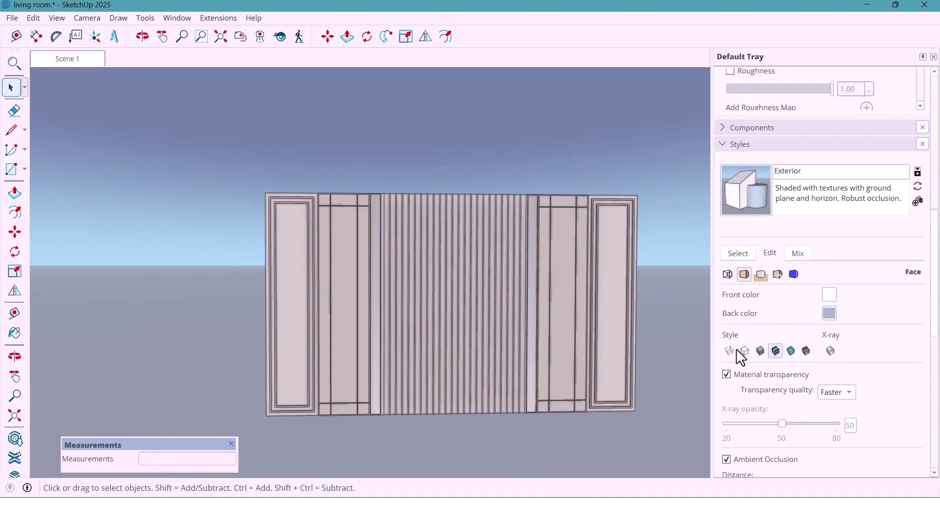
pyautogui.click(760, 351)
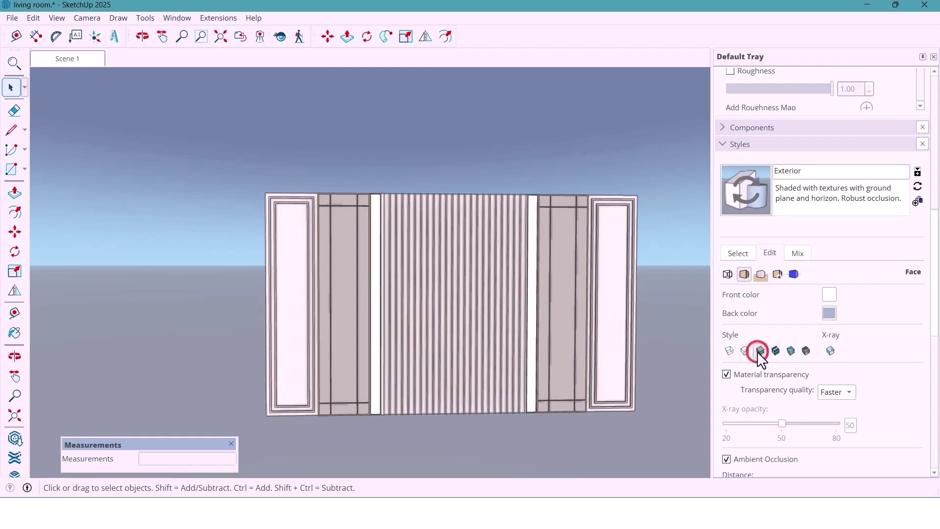
pyautogui.moveTo(623, 357); pyautogui.dragTo(612, 356, button='middle')
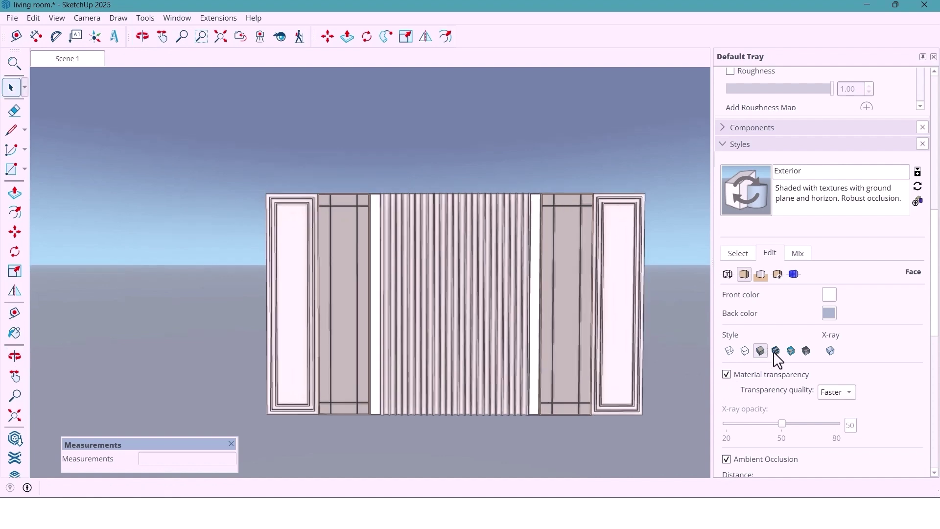
pyautogui.click(776, 350)
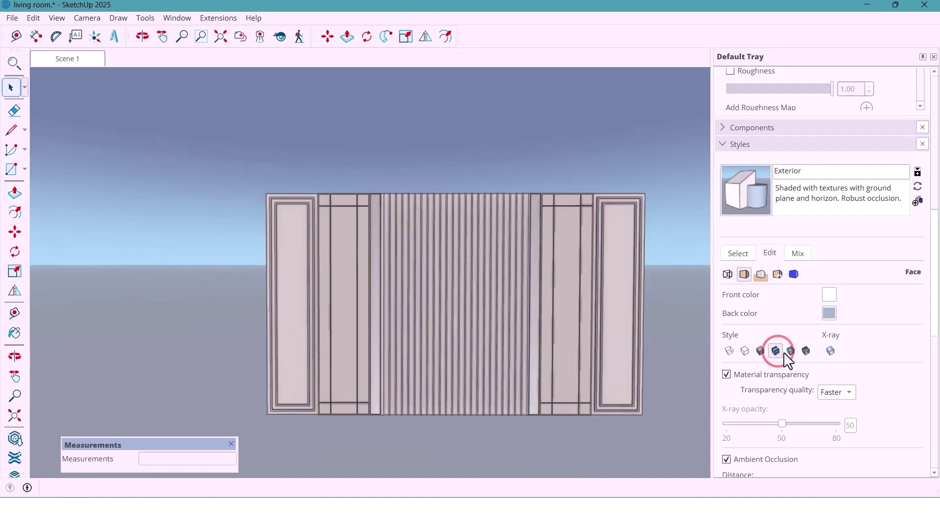
pyautogui.click(791, 352)
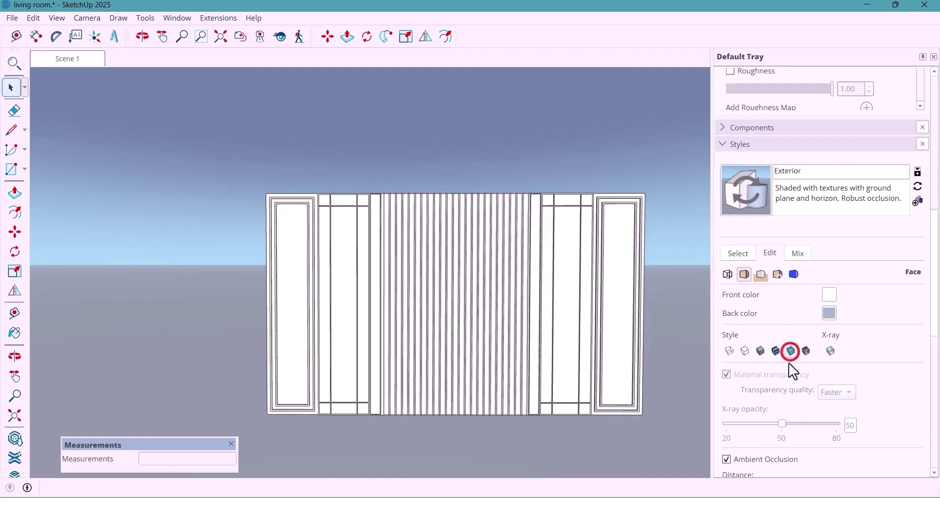
pyautogui.click(803, 351)
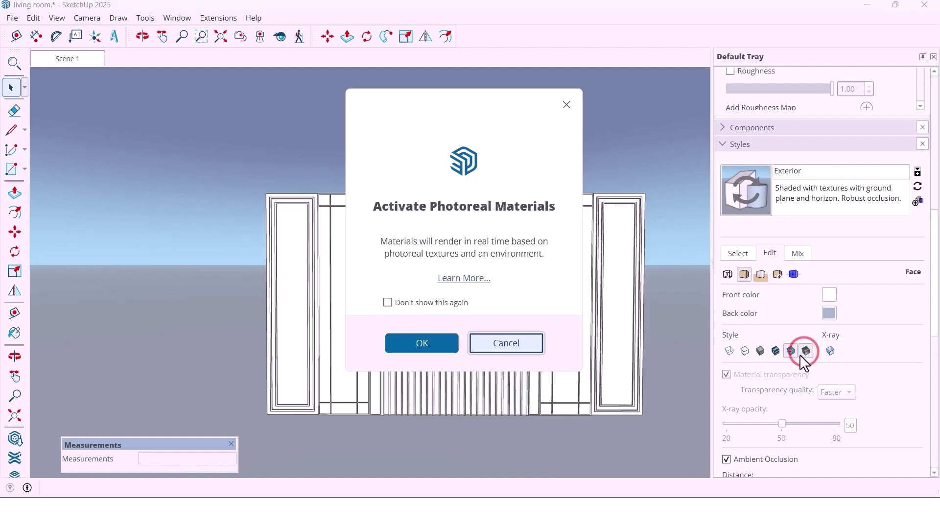
pyautogui.click(453, 342)
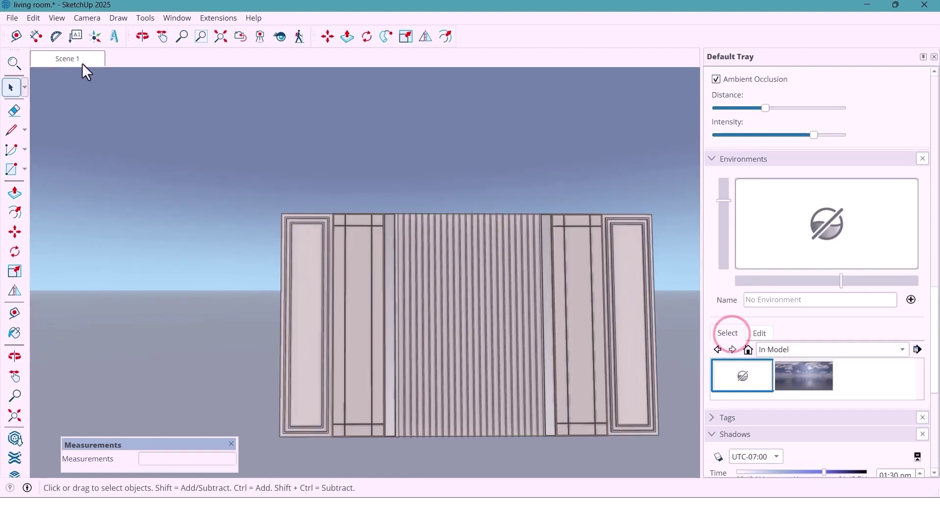
# - Recall Scene 1 to restore its saved view and display style
pyautogui.click(78, 60)
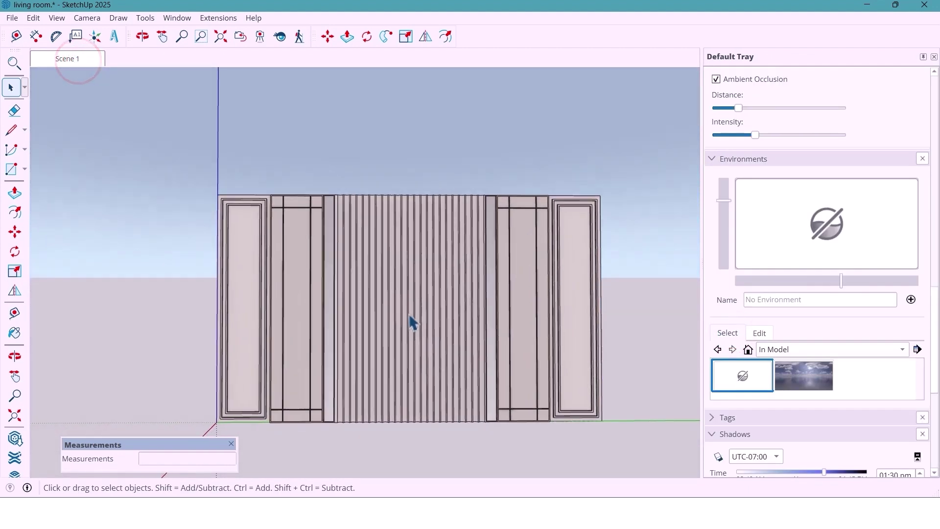
pyautogui.scroll(3, 894, 201)
pyautogui.scroll(5, 919, 228)
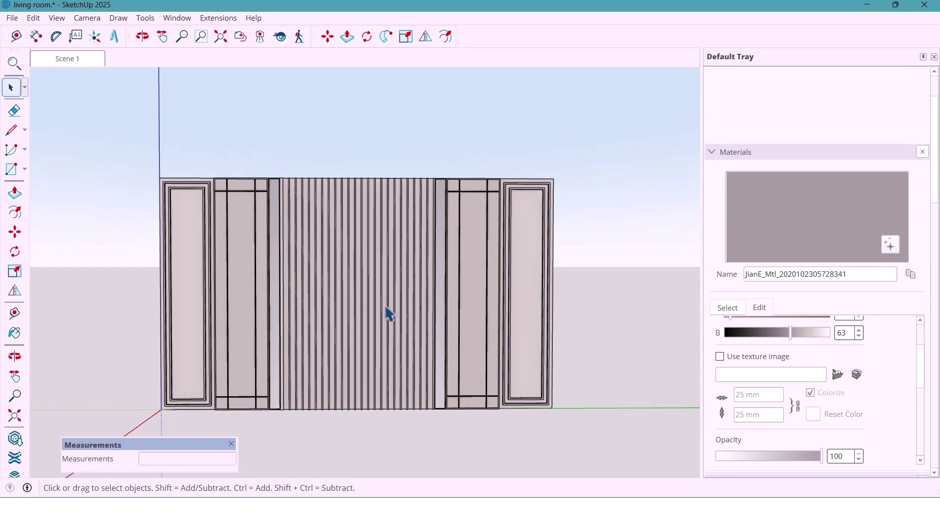
# - Open the left gridded strip for editing and paint its centre and left faces with the in-model wood material 集简空间18
pyautogui.click(734, 308)
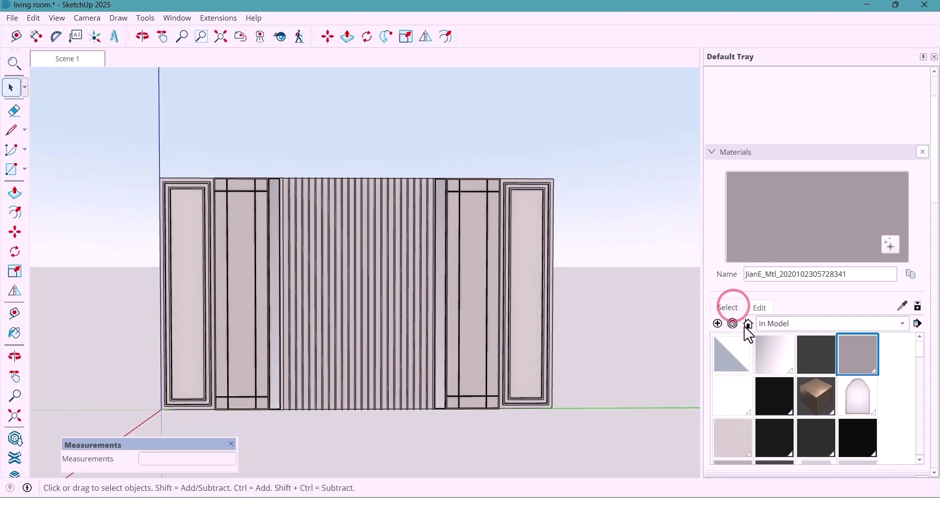
pyautogui.scroll(-5, 801, 422)
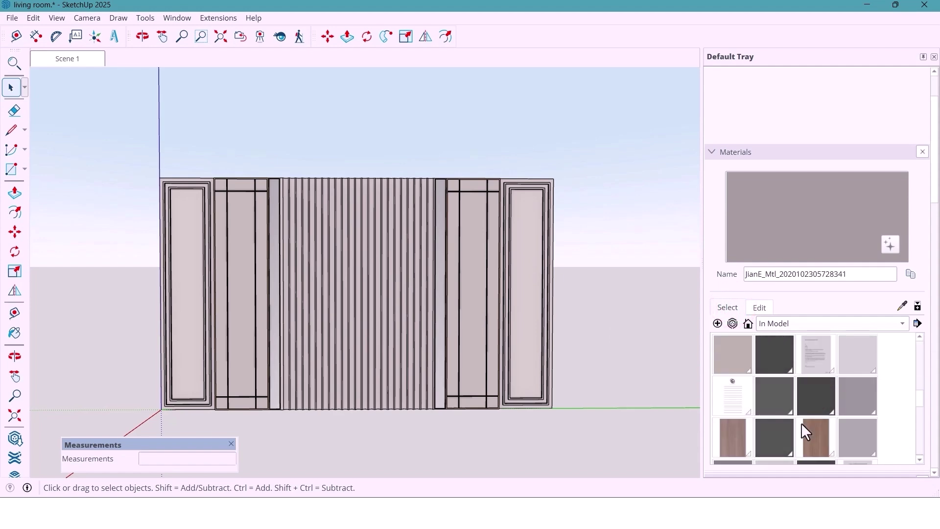
pyautogui.scroll(-1, 801, 430)
pyautogui.scroll(1, 801, 422)
pyautogui.click(742, 442)
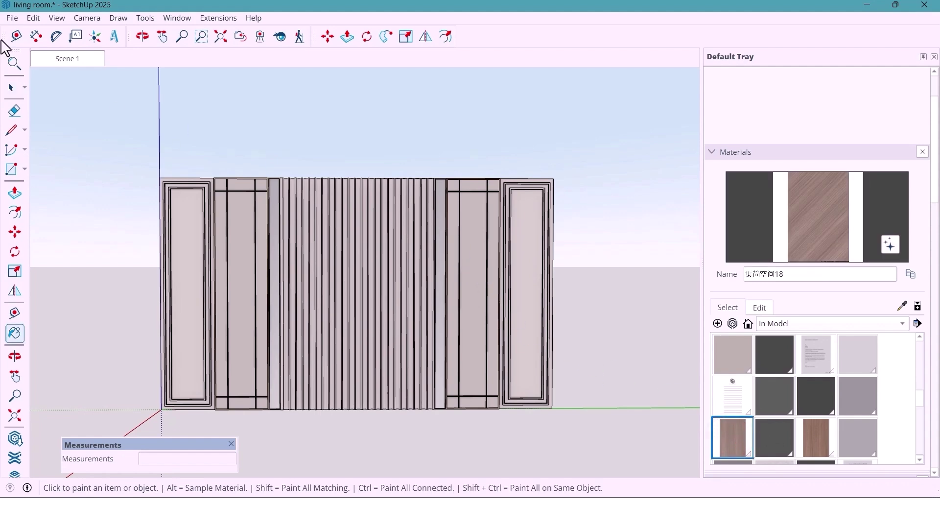
pyautogui.click(13, 88)
pyautogui.doubleClick(244, 236)
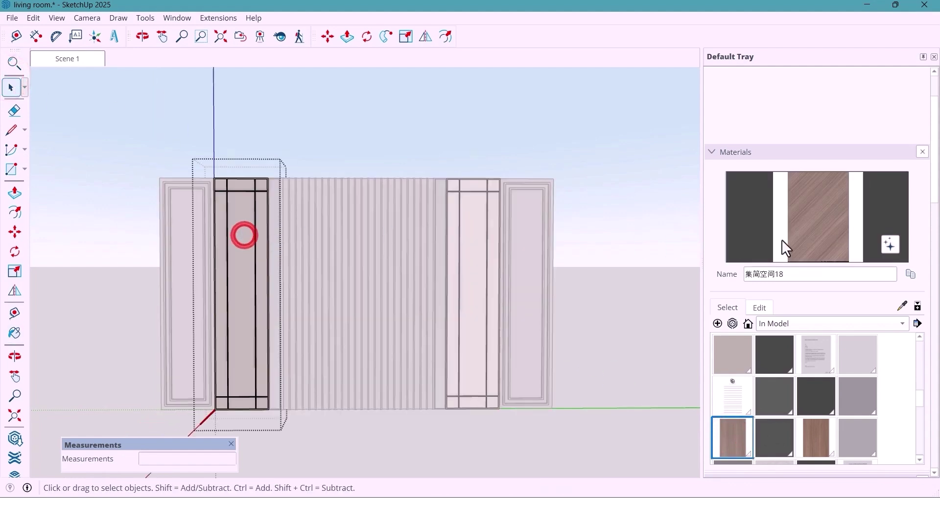
pyautogui.click(821, 236)
pyautogui.click(231, 263)
pyautogui.click(220, 250)
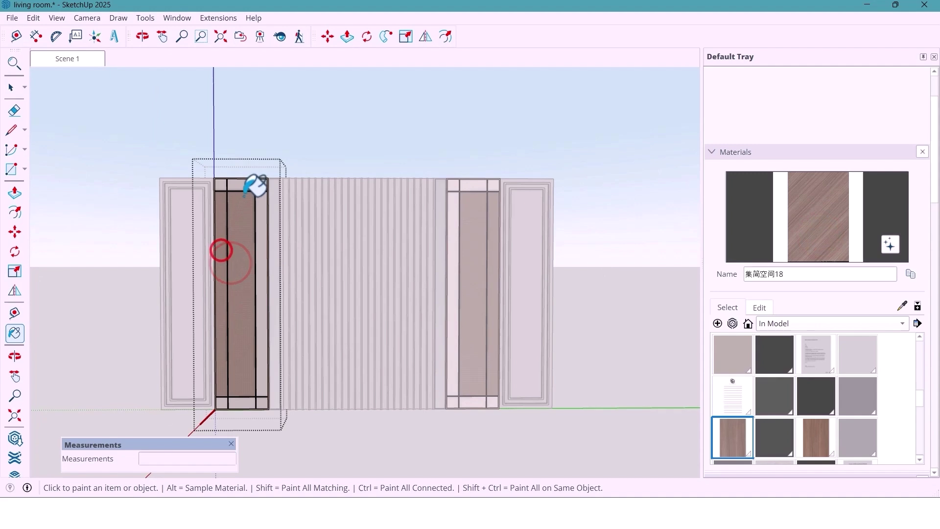
# - Paint the gridded strip's remaining right, upper and lower faces with the same wood material
pyautogui.click(244, 190)
pyautogui.click(260, 212)
pyautogui.click(260, 189)
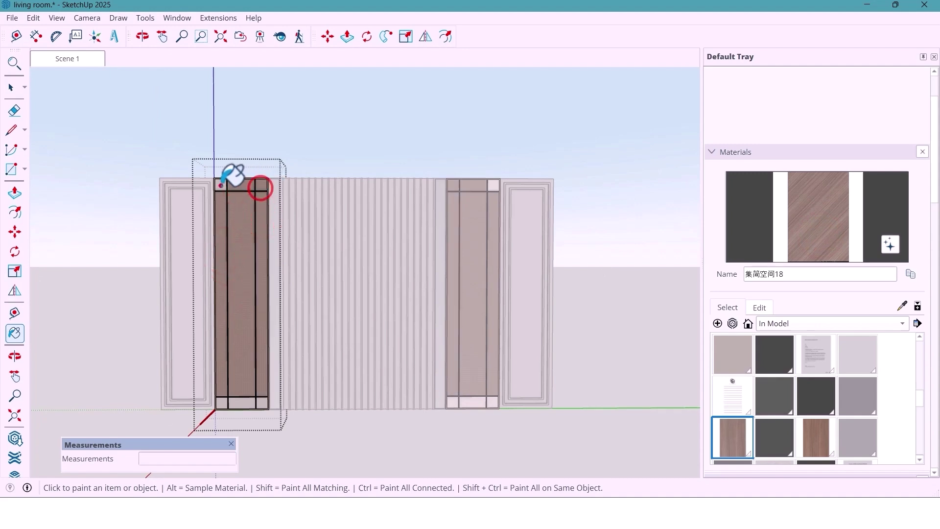
pyautogui.click(221, 186)
pyautogui.click(221, 402)
pyautogui.click(239, 400)
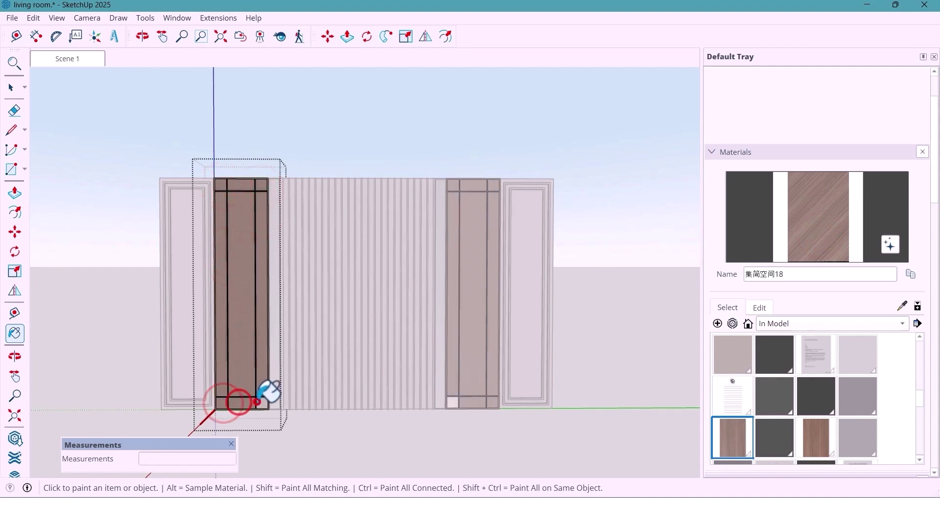
pyautogui.click(256, 402)
pyautogui.click(262, 403)
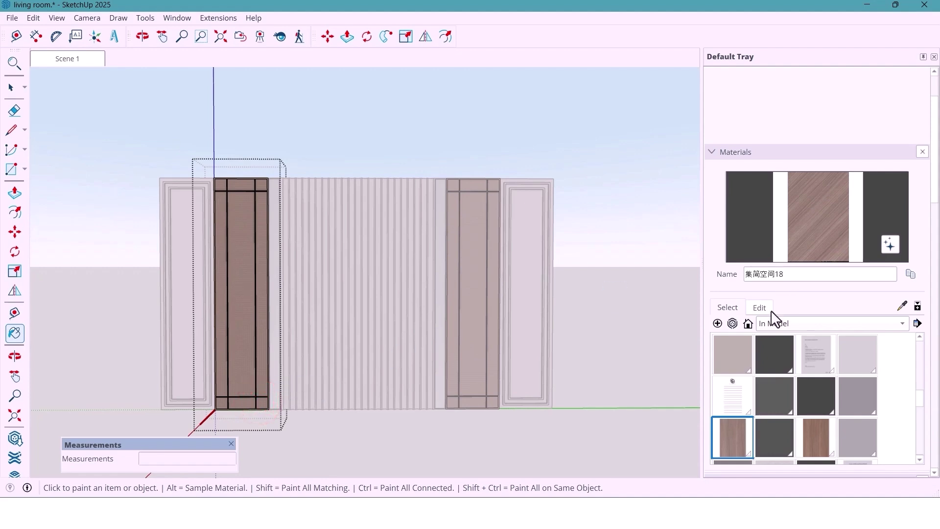
# - Edit the wood material's texture size, trying 2500 mm before setting it to 250 mm
pyautogui.click(758, 306)
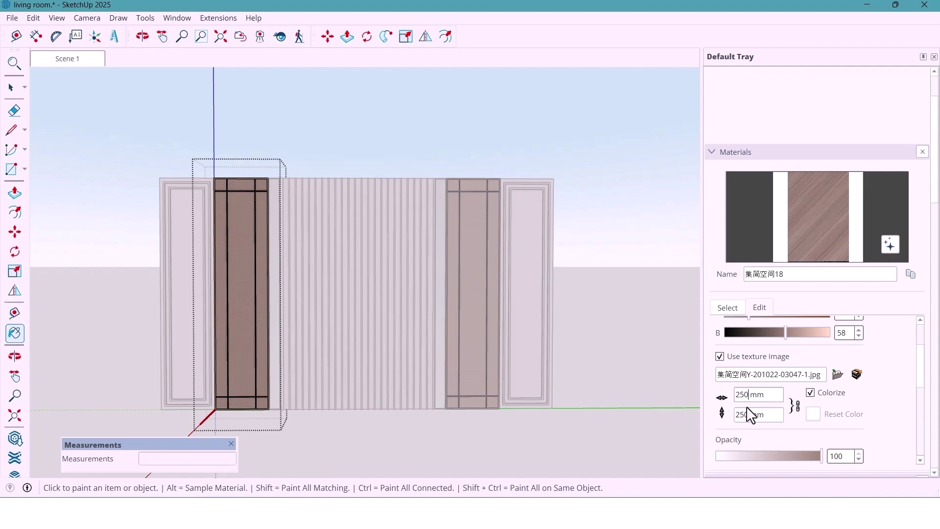
pyautogui.write('0')
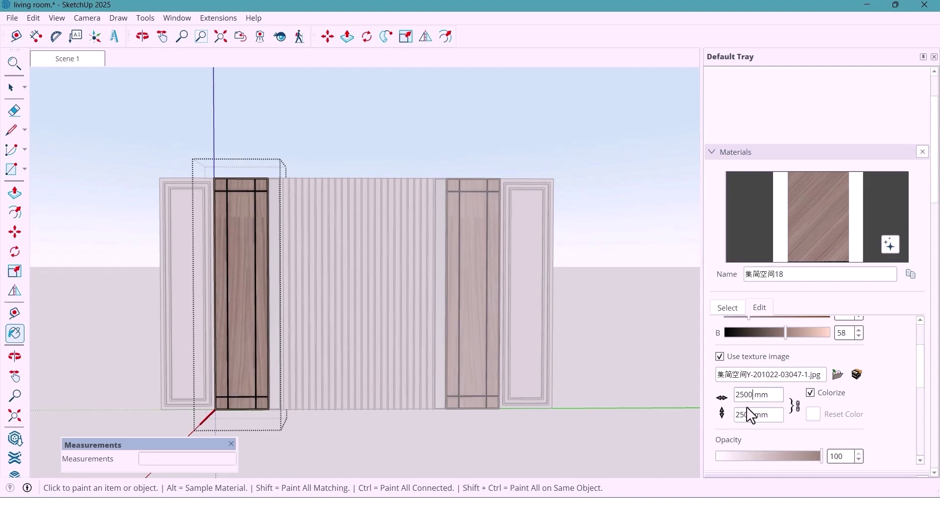
pyautogui.press('BackSpace')
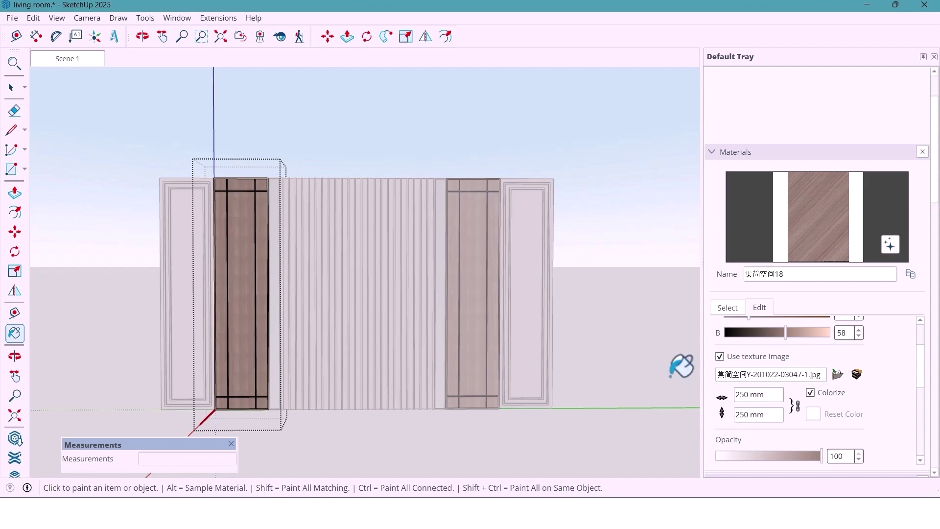
# - Repaint all faces of the gridded strip with the plain grey-brown in-model material 集简空间47 and finish editing the strip
pyautogui.click(11, 86)
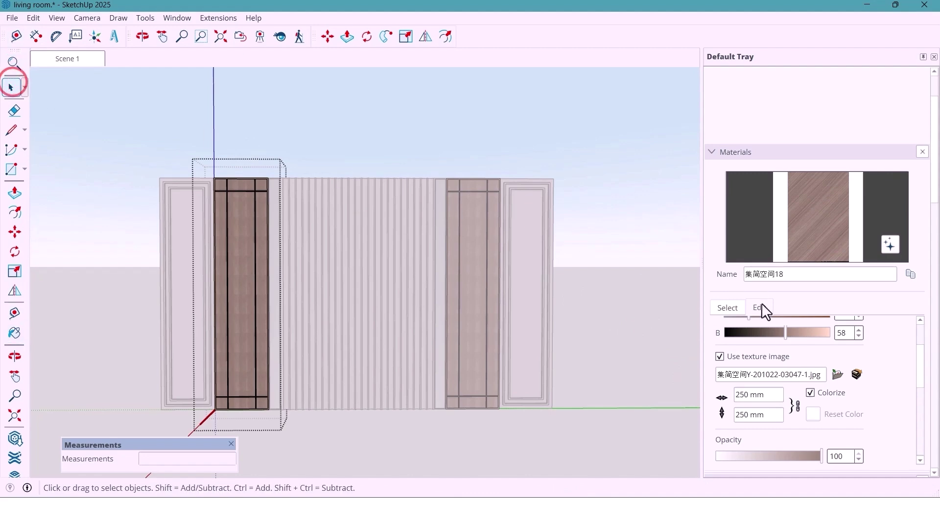
pyautogui.click(727, 308)
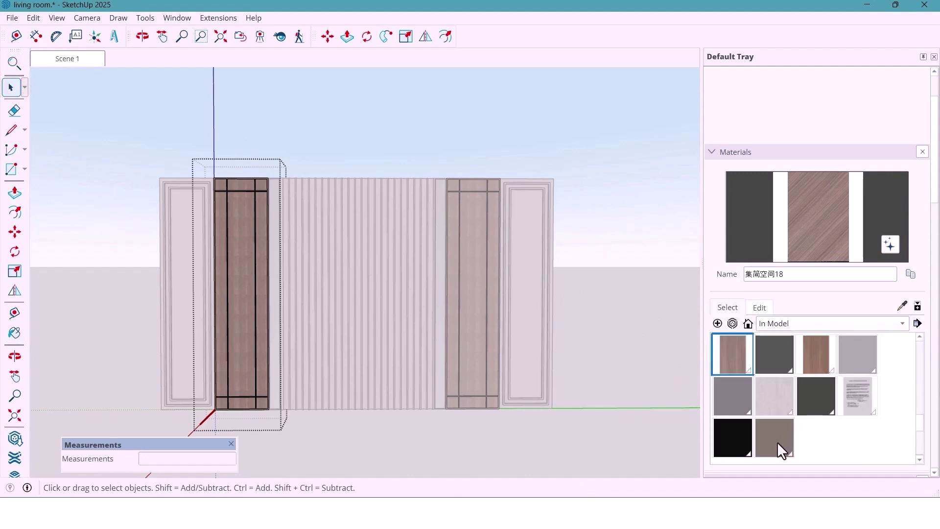
pyautogui.click(779, 442)
pyautogui.click(241, 268)
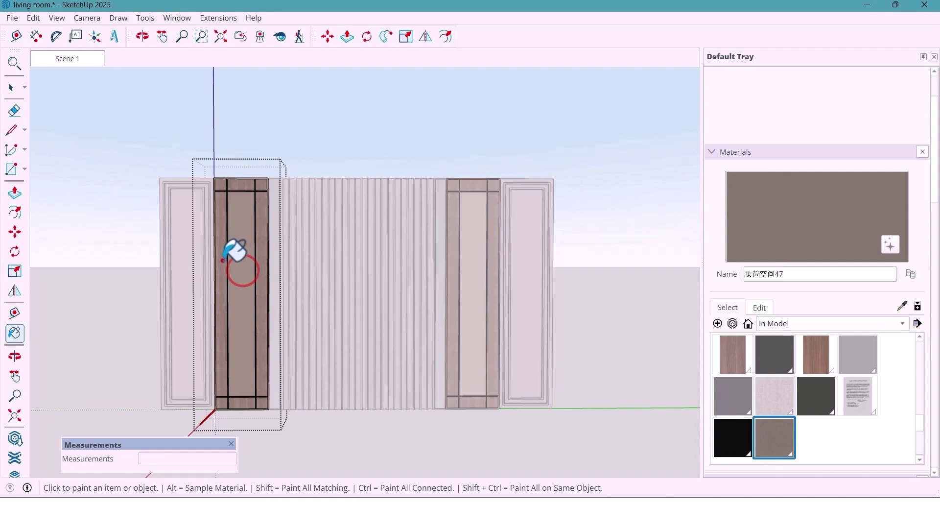
pyautogui.click(223, 260)
pyautogui.click(261, 228)
pyautogui.click(257, 184)
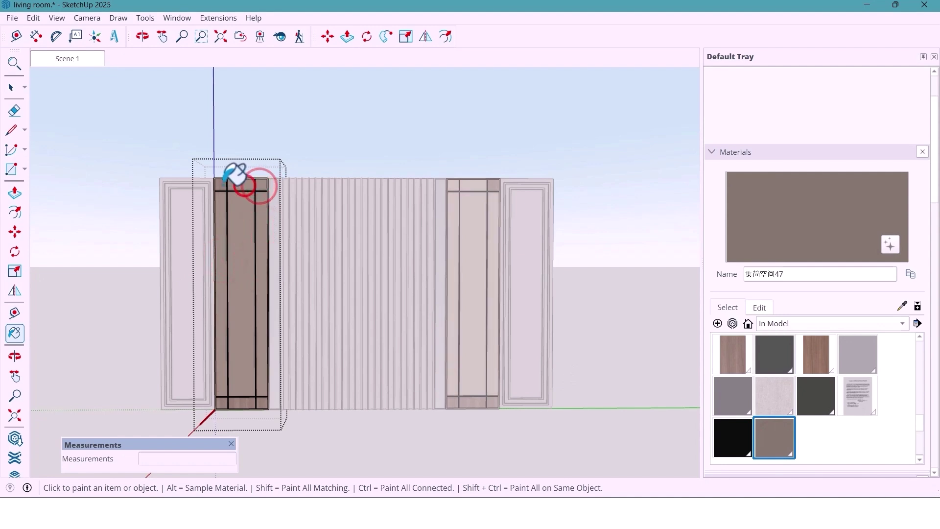
pyautogui.click(221, 185)
pyautogui.click(245, 403)
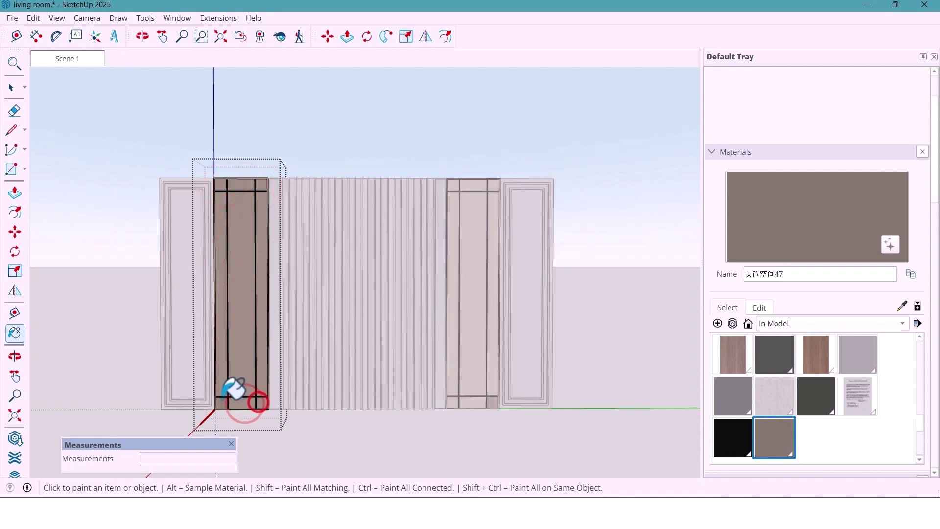
pyautogui.press('space')
pyautogui.click(297, 420)
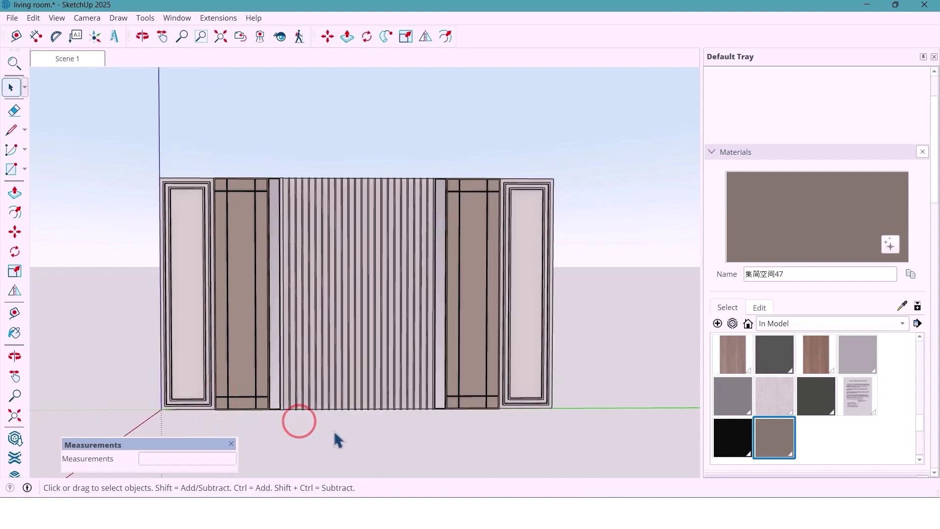
# - Collapse the Default Tray to enlarge the modelling area around the feature wall
pyautogui.moveTo(334, 432); pyautogui.dragTo(379, 441, button='middle')
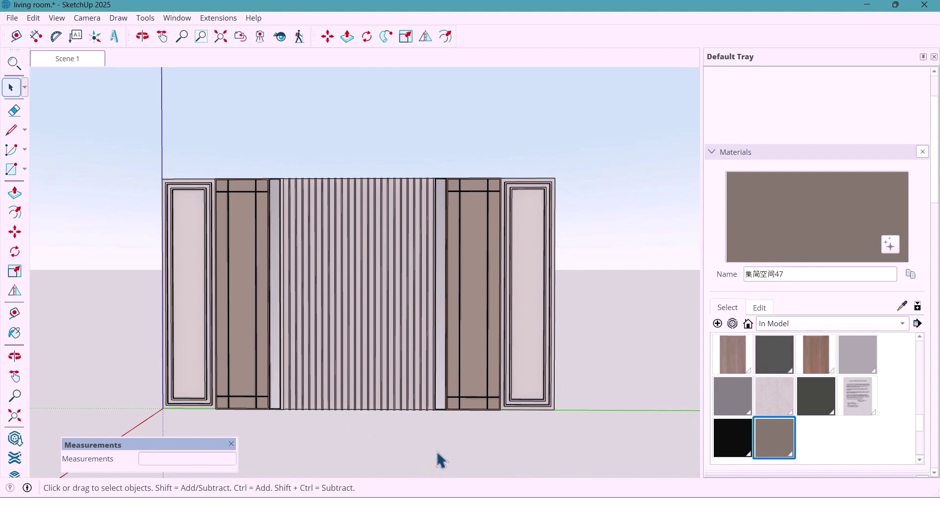
pyautogui.keyDown('shift'); pyautogui.moveTo(409, 422); pyautogui.dragTo(449, 419, button='middle'); pyautogui.keyUp('shift')
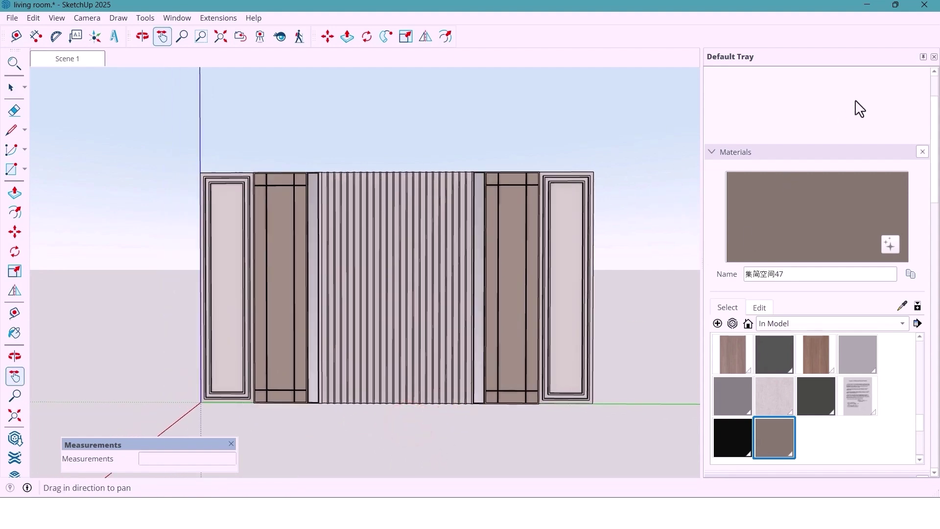
pyautogui.click(923, 56)
# - Examine the furnished living room from above and from the front, including a close look at the round marble wall decor
pyautogui.moveTo(604, 185); pyautogui.dragTo(504, 340, button='middle')
pyautogui.moveTo(458, 267); pyautogui.dragTo(359, 212, button='middle')
pyautogui.scroll(-3, 395, 206)
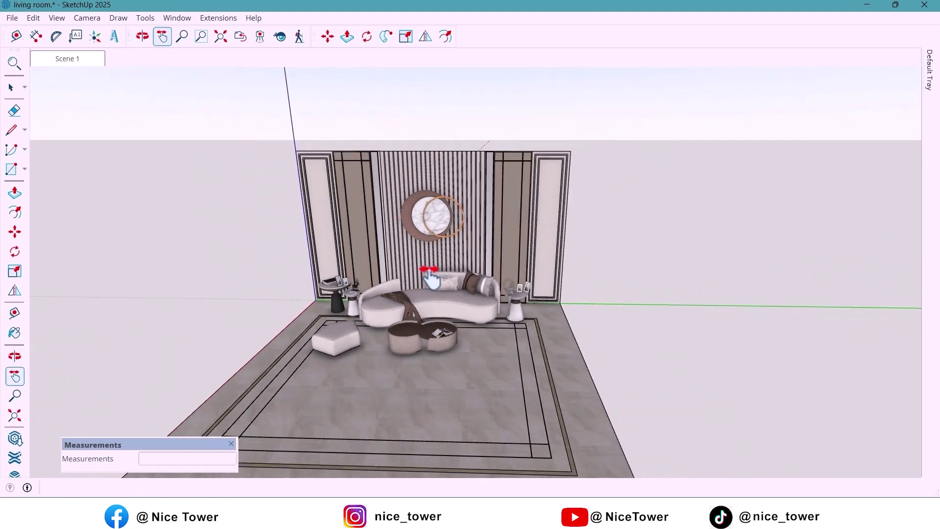
pyautogui.keyDown('shift'); pyautogui.moveTo(429, 277); pyautogui.dragTo(451, 315, button='middle'); pyautogui.keyUp('shift')
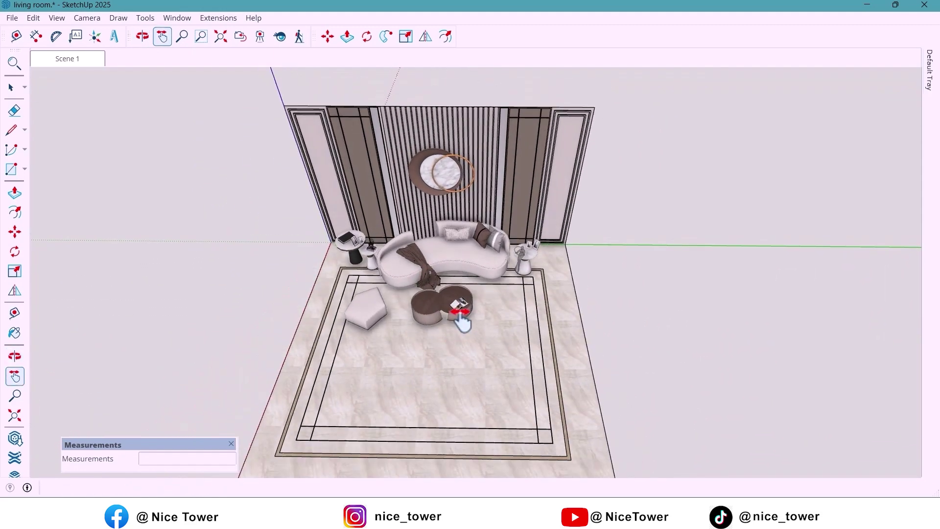
pyautogui.moveTo(460, 316); pyautogui.dragTo(509, 326)
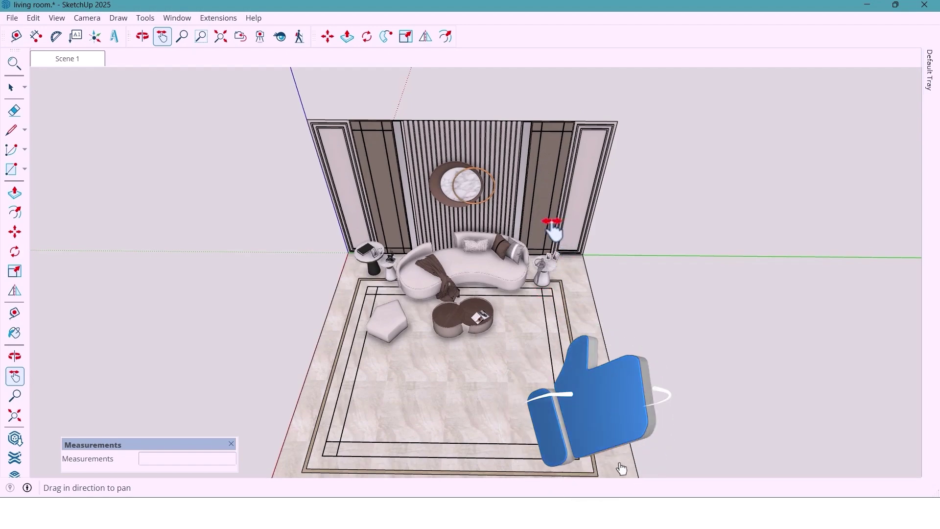
pyautogui.moveTo(475, 205); pyautogui.dragTo(501, 189, button='middle')
pyautogui.moveTo(502, 188); pyautogui.dragTo(502, 264)
pyautogui.moveTo(503, 265); pyautogui.dragTo(581, 244, button='middle')
pyautogui.moveTo(581, 245); pyautogui.dragTo(368, 256)
pyautogui.press('h')
pyautogui.scroll(5, 482, 237)
pyautogui.moveTo(554, 294); pyautogui.dragTo(733, 310, button='middle')
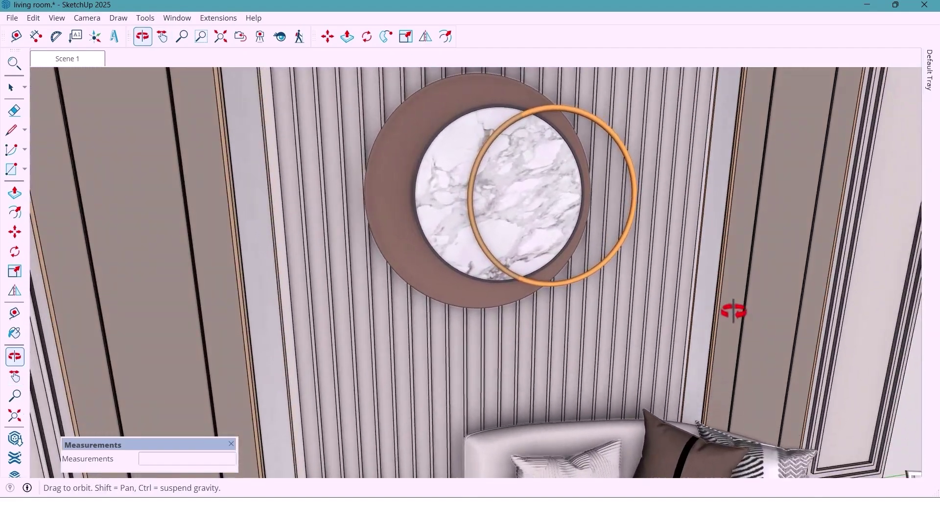
pyautogui.scroll(-5, 363, 269)
pyautogui.moveTo(395, 328); pyautogui.dragTo(348, 275, button='middle')
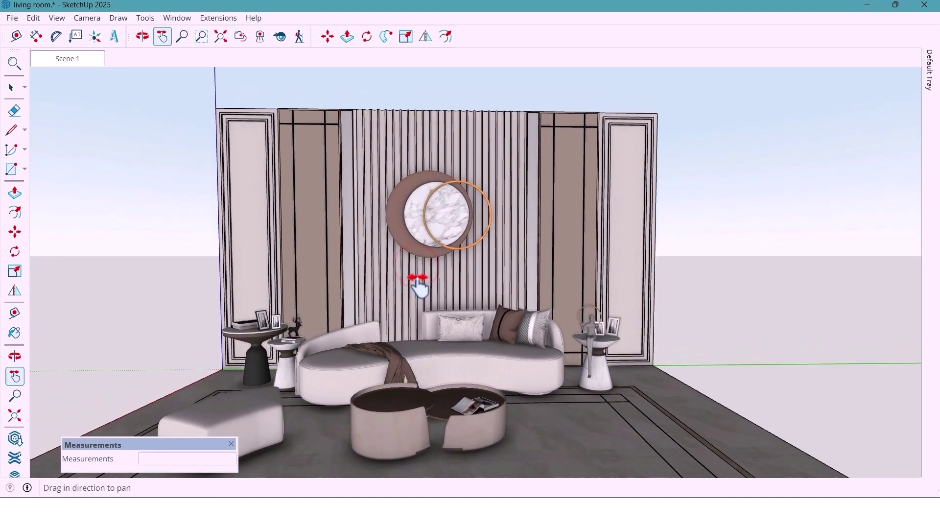
pyautogui.moveTo(417, 284); pyautogui.dragTo(415, 282, button='middle')
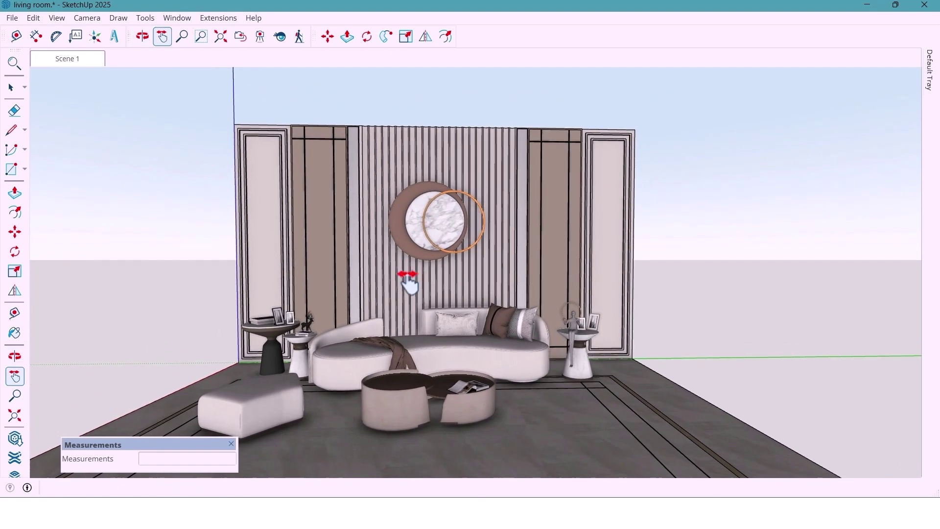